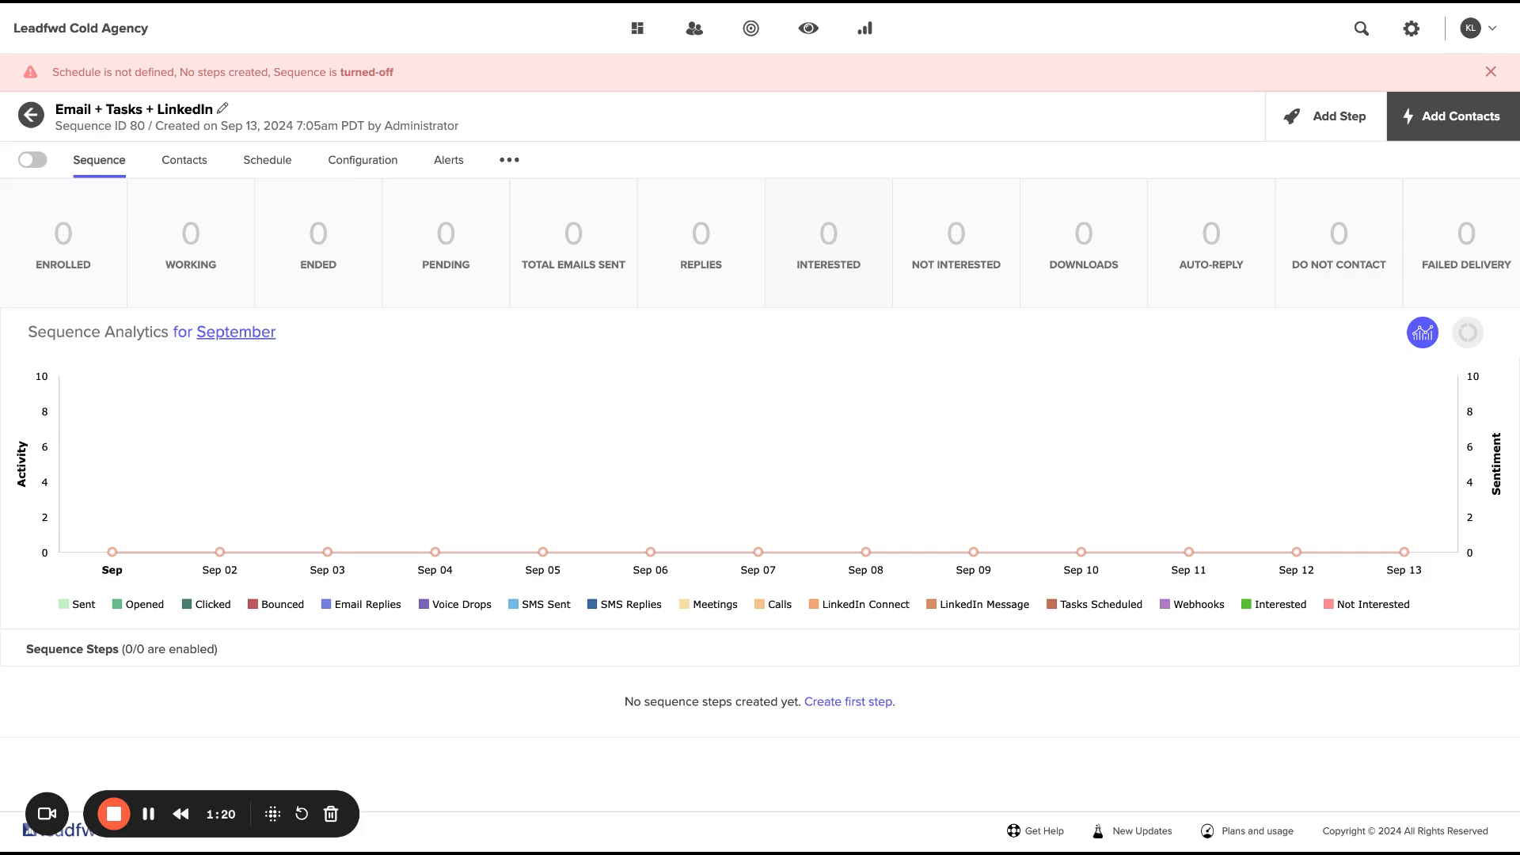
Create the first sequence step as an email using the sales template "ampliz.com | Congrats on [new role]".
{"action": "left_click", "coordinate": [848, 703]}
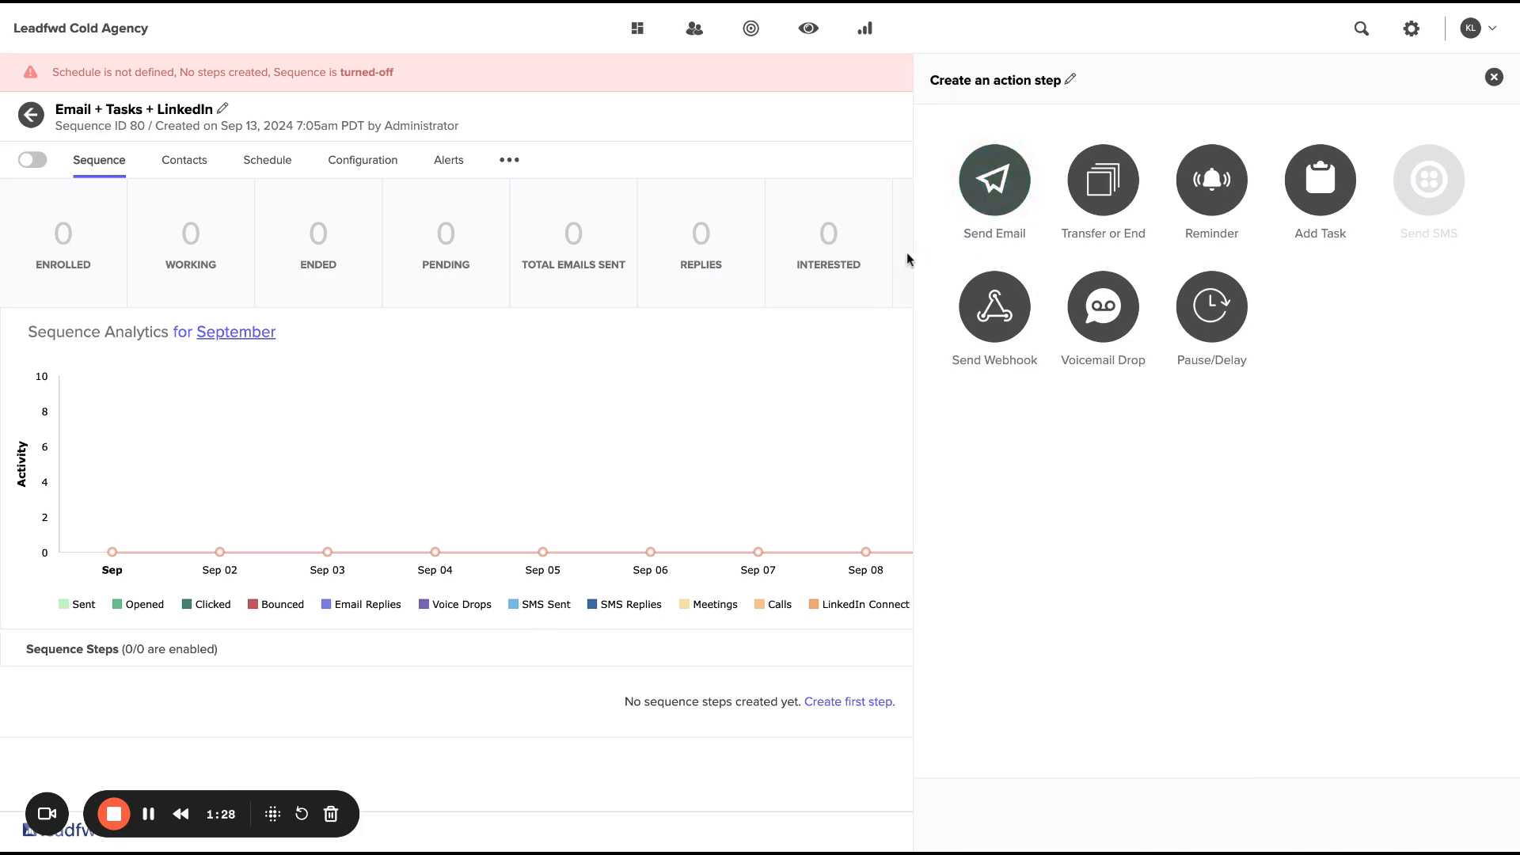
{"action": "left_click", "coordinate": [1000, 184]}
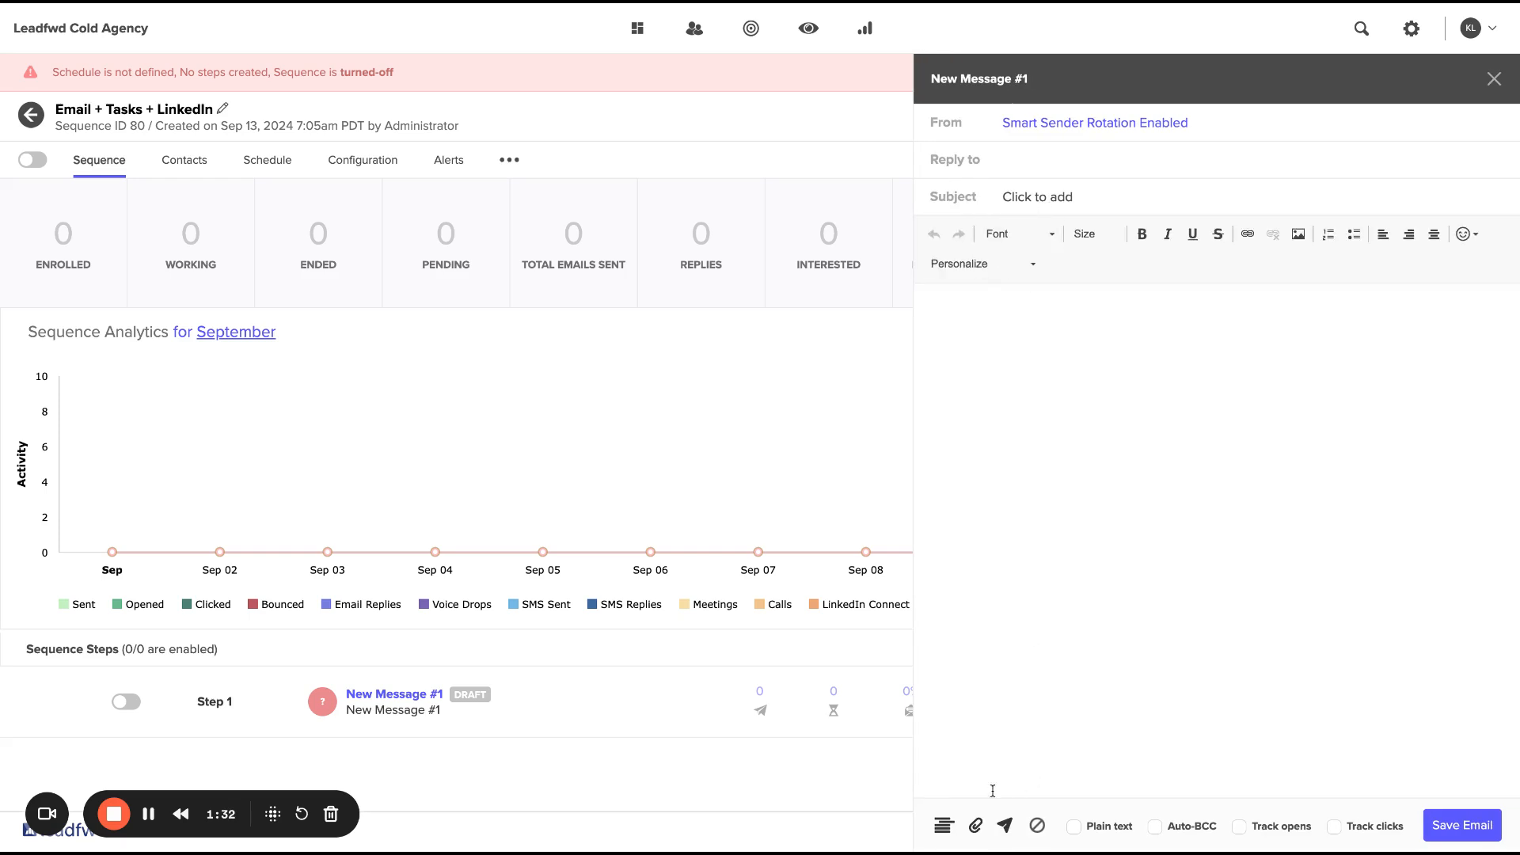
{"action": "left_click", "coordinate": [943, 826]}
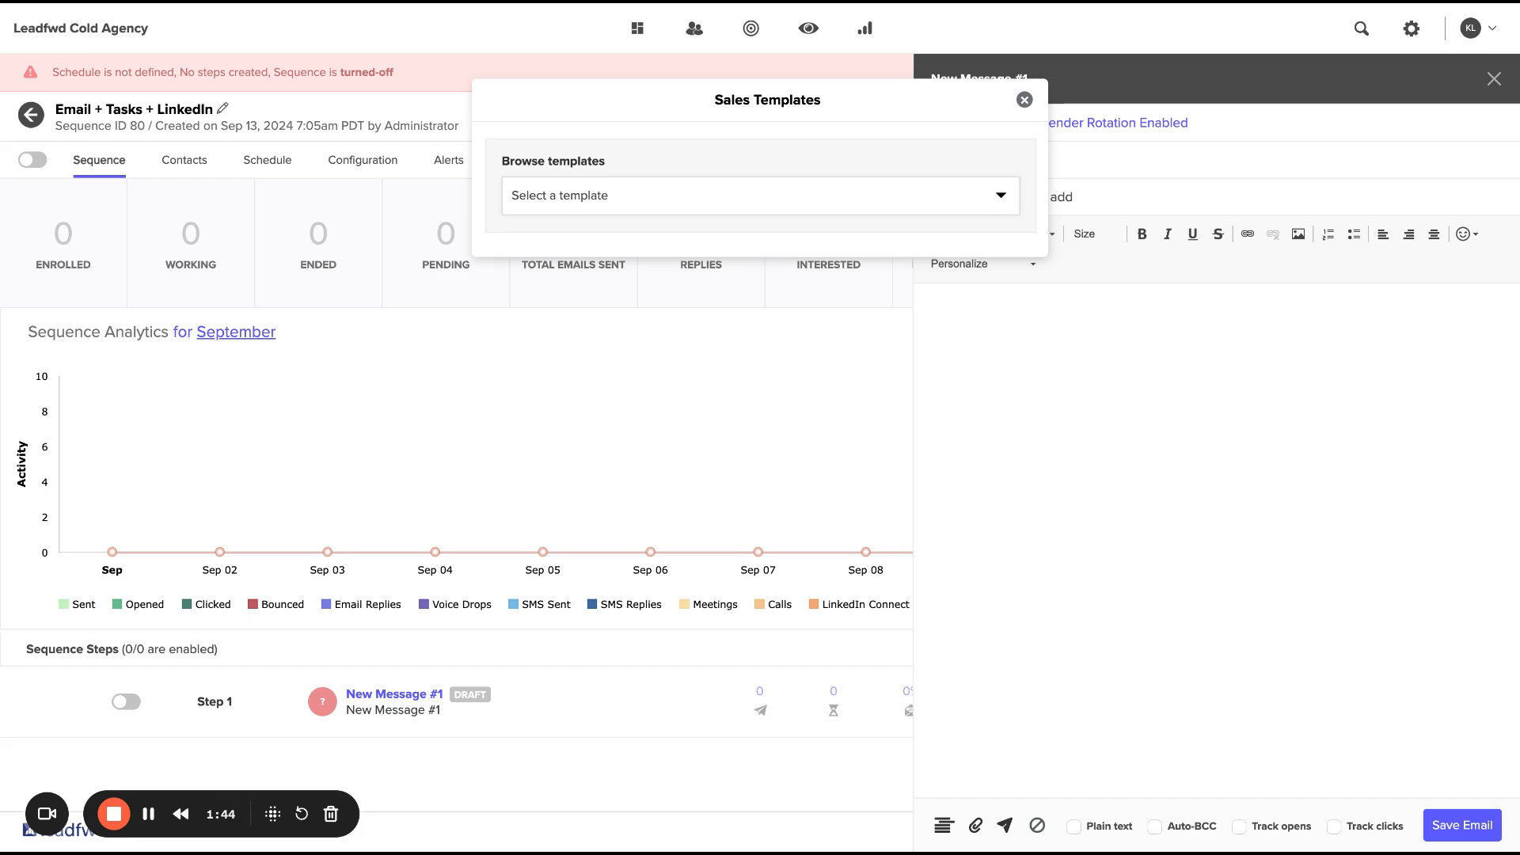
{"action": "left_click", "coordinate": [710, 600]}
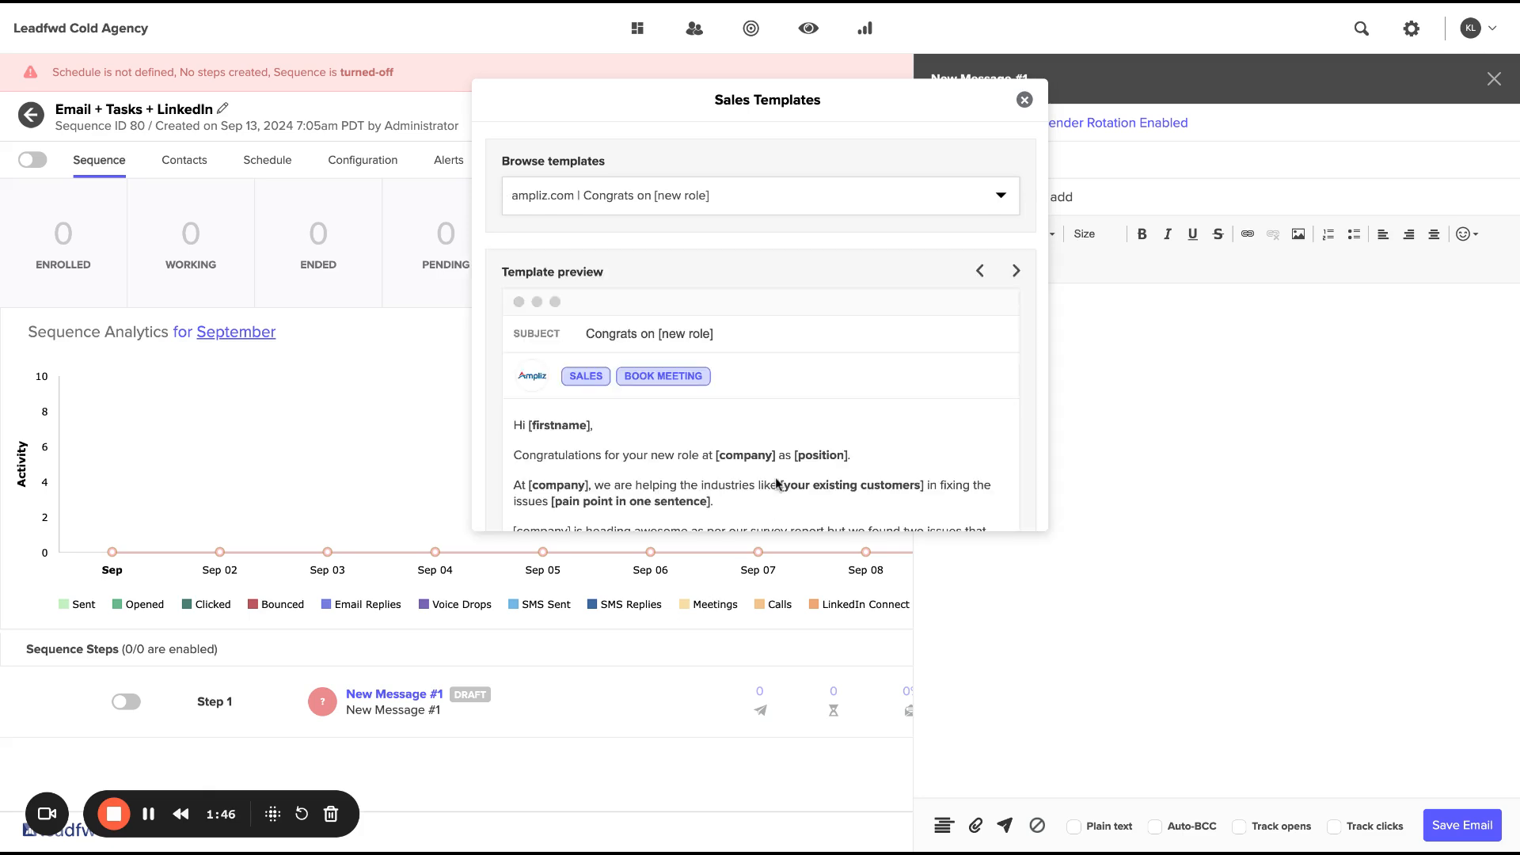
{"action": "scroll", "coordinate": [779, 486], "scroll_direction": "down", "scroll_amount": 4}
{"action": "left_click", "coordinate": [559, 514]}
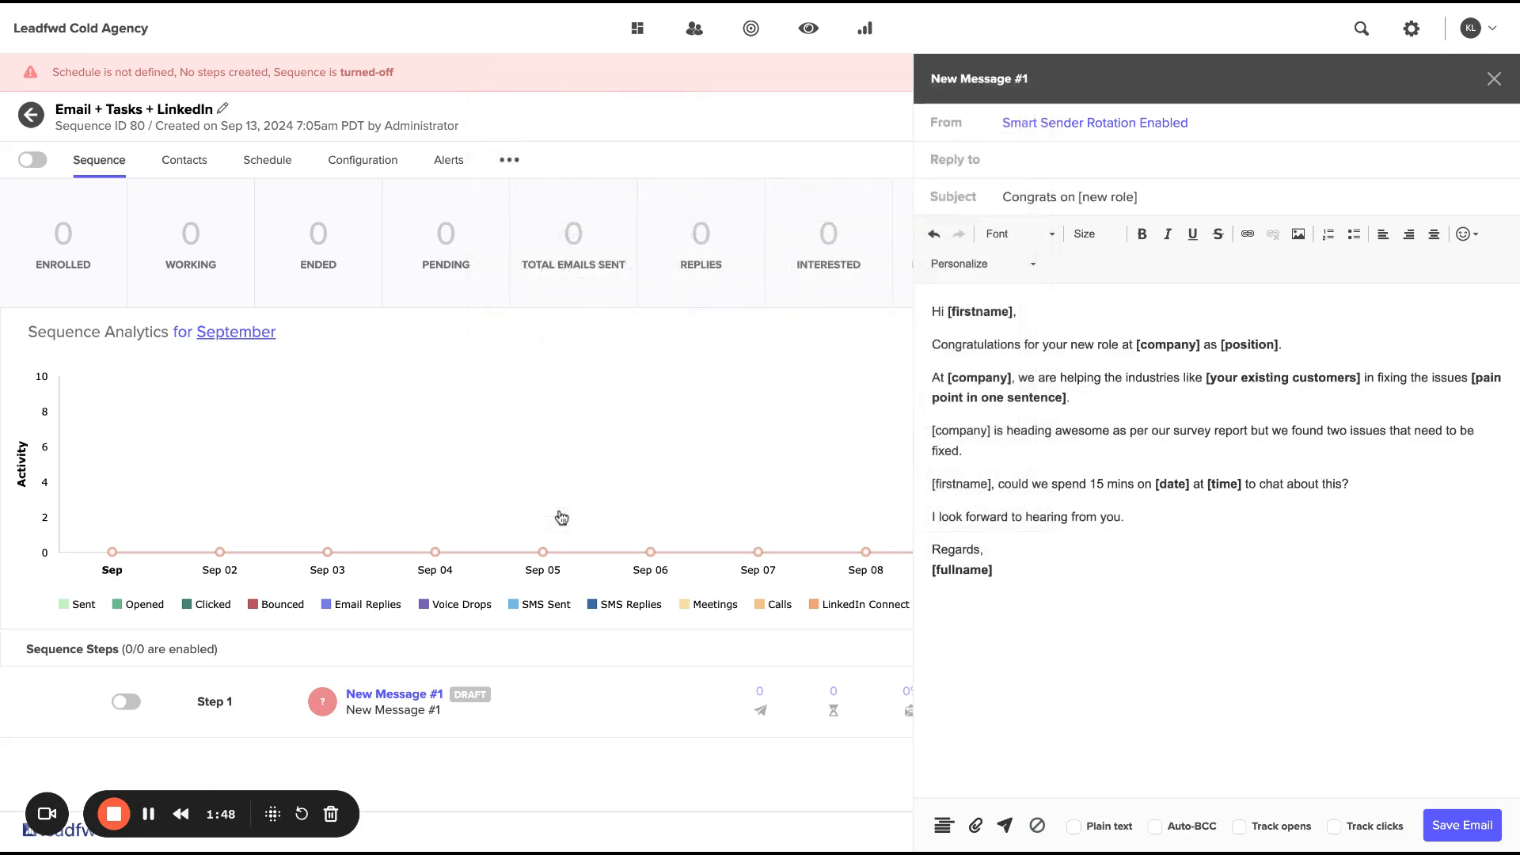
Make the email plain text, disable its automatic unsubscribe link, and save it.
{"action": "left_click", "coordinate": [1074, 828]}
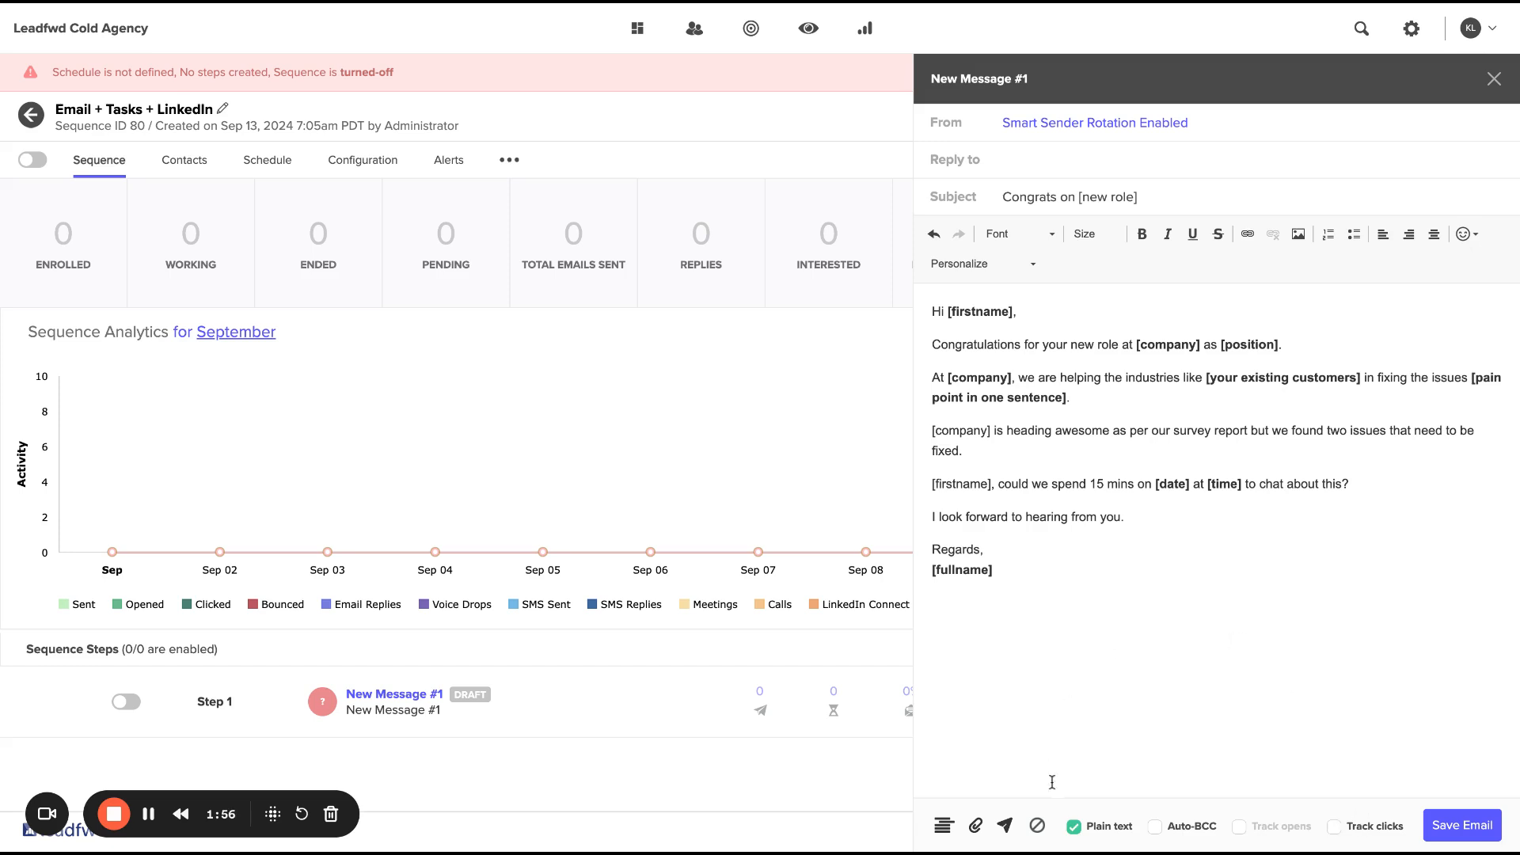
{"action": "left_click", "coordinate": [1040, 828]}
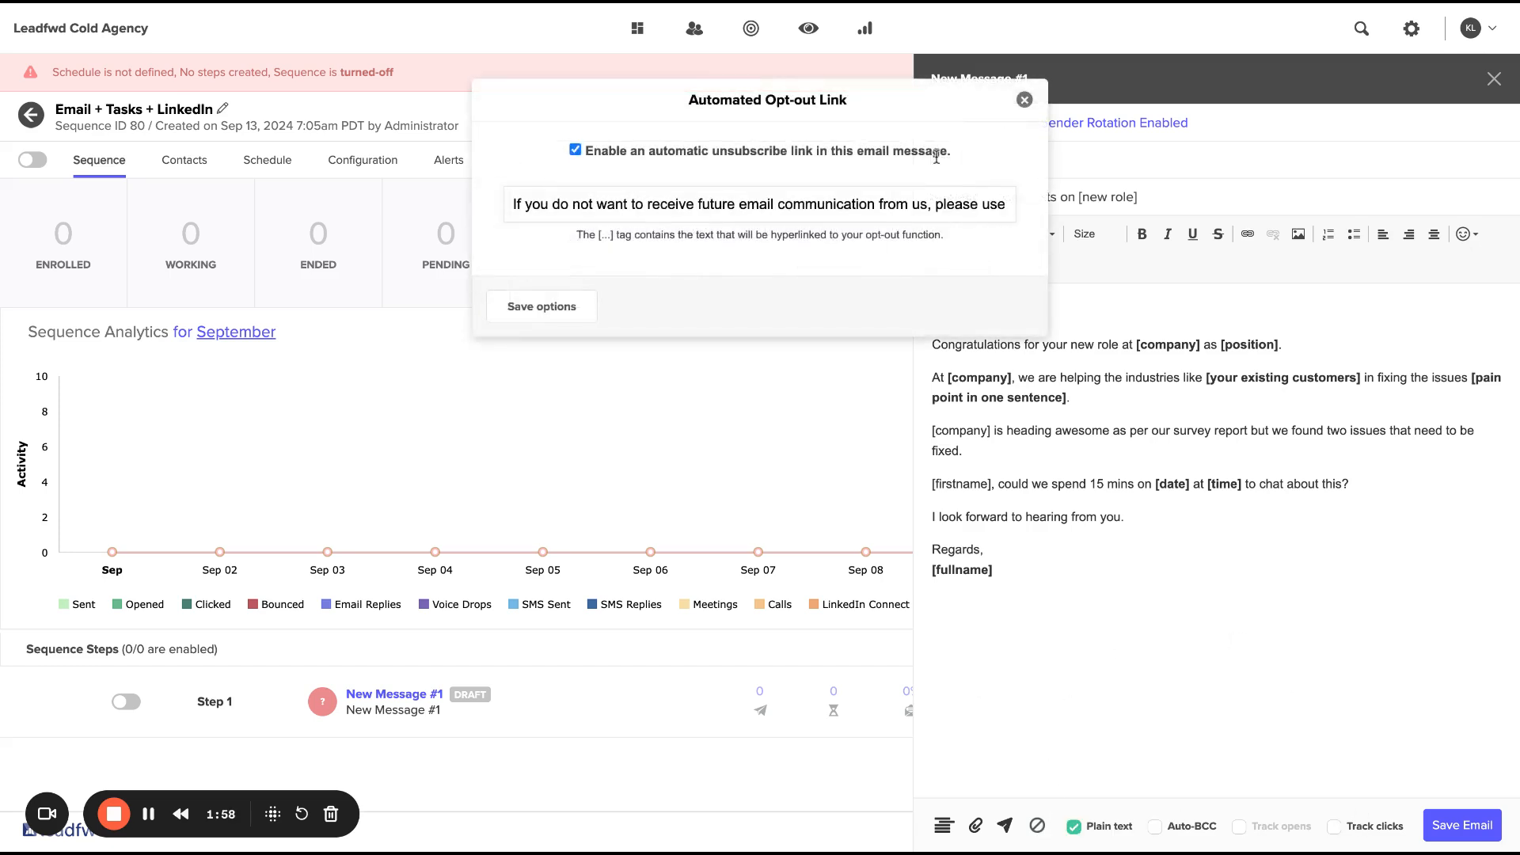
{"action": "left_click_drag", "start_coordinate": [616, 205], "coordinate": [892, 203]}
{"action": "left_click", "coordinate": [891, 202]}
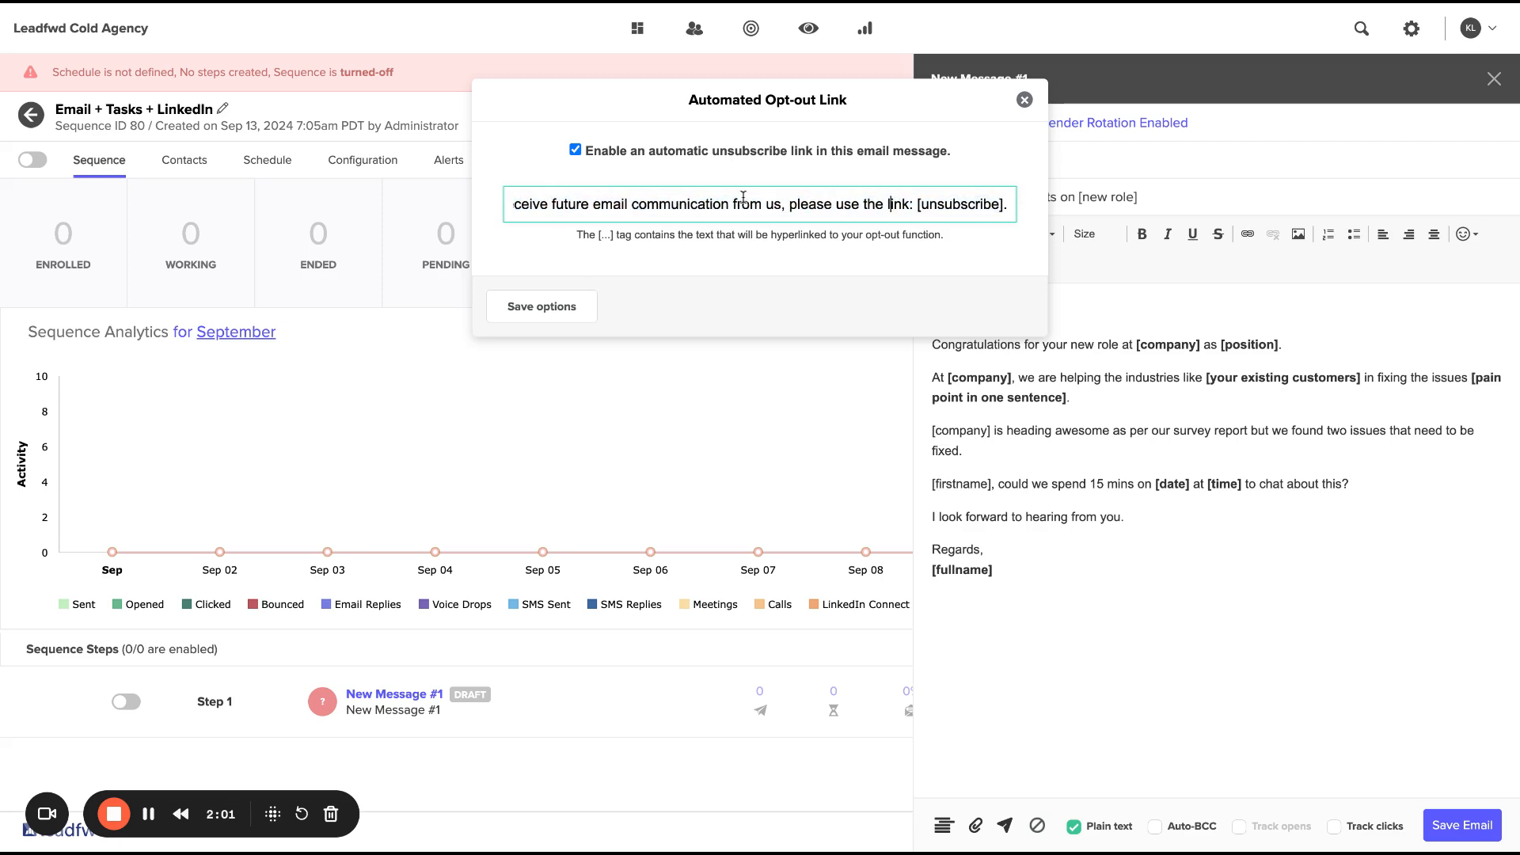
{"action": "left_click", "coordinate": [575, 150]}
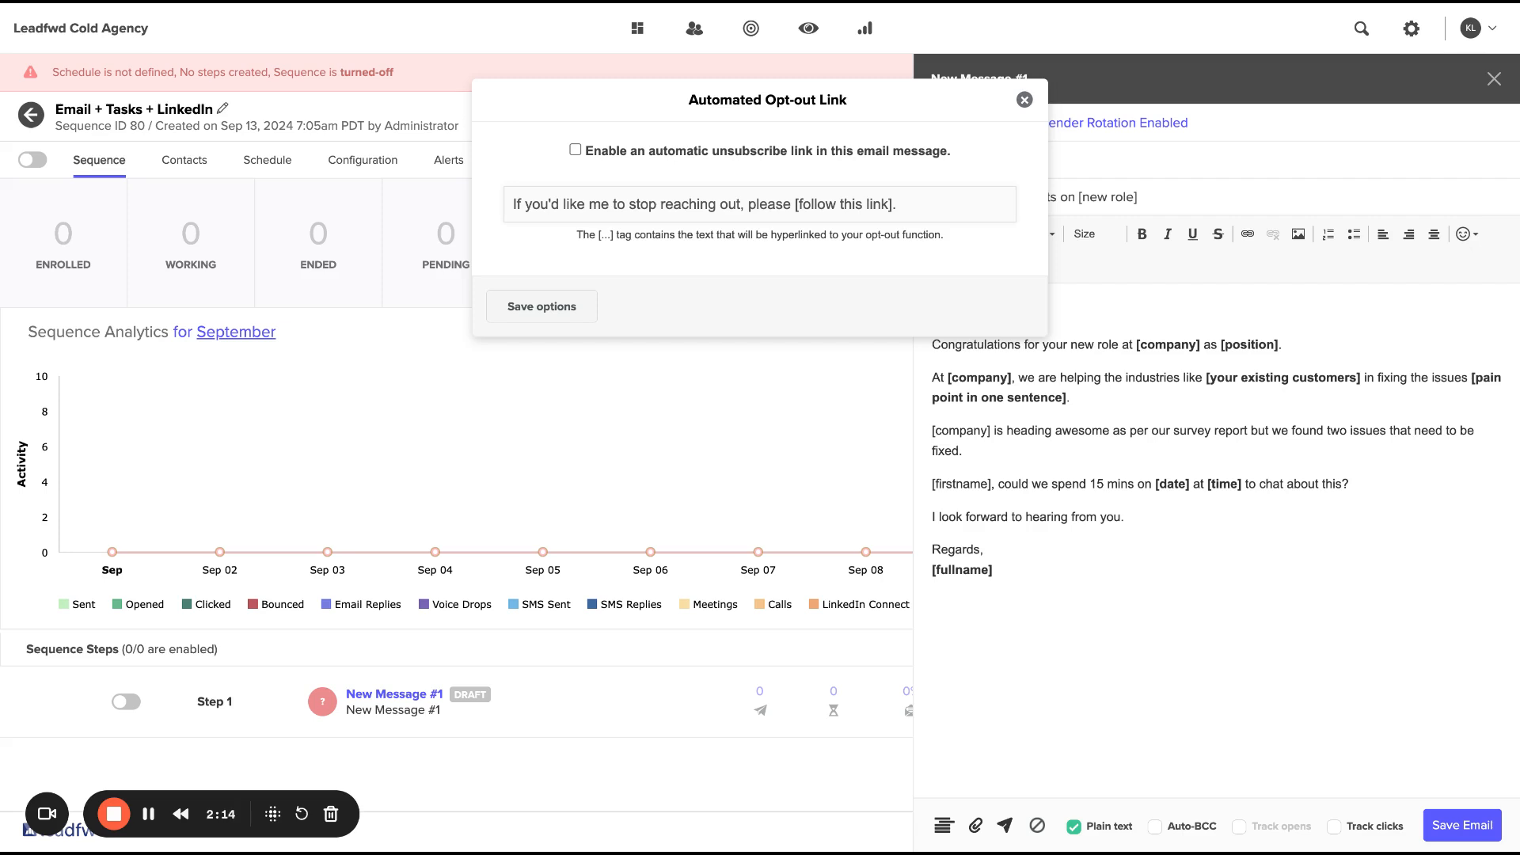
{"action": "left_click", "coordinate": [542, 306]}
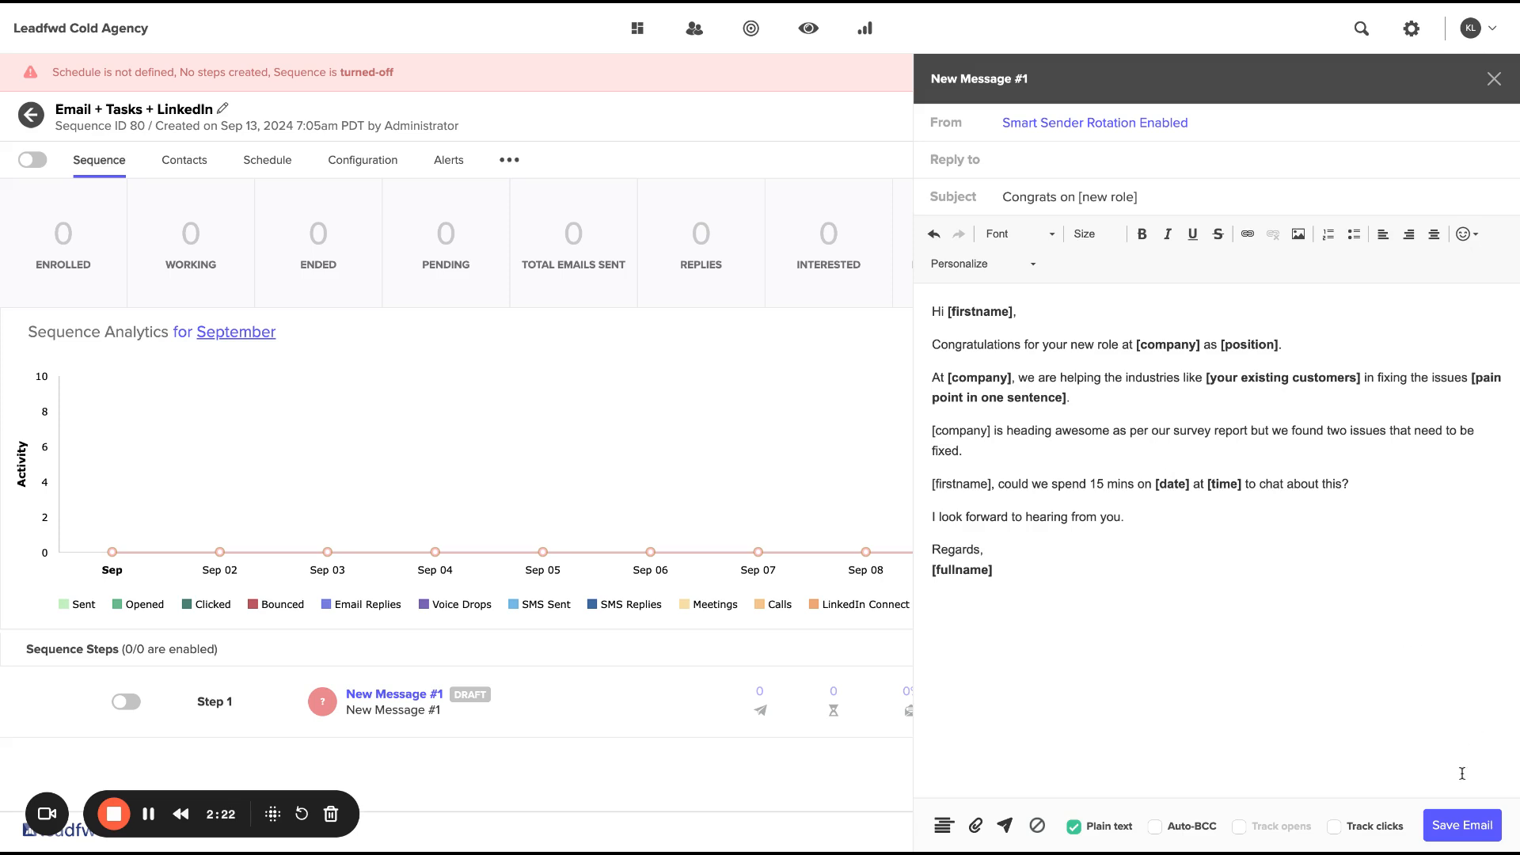
{"action": "left_click_drag", "start_coordinate": [1019, 309], "coordinate": [947, 310]}
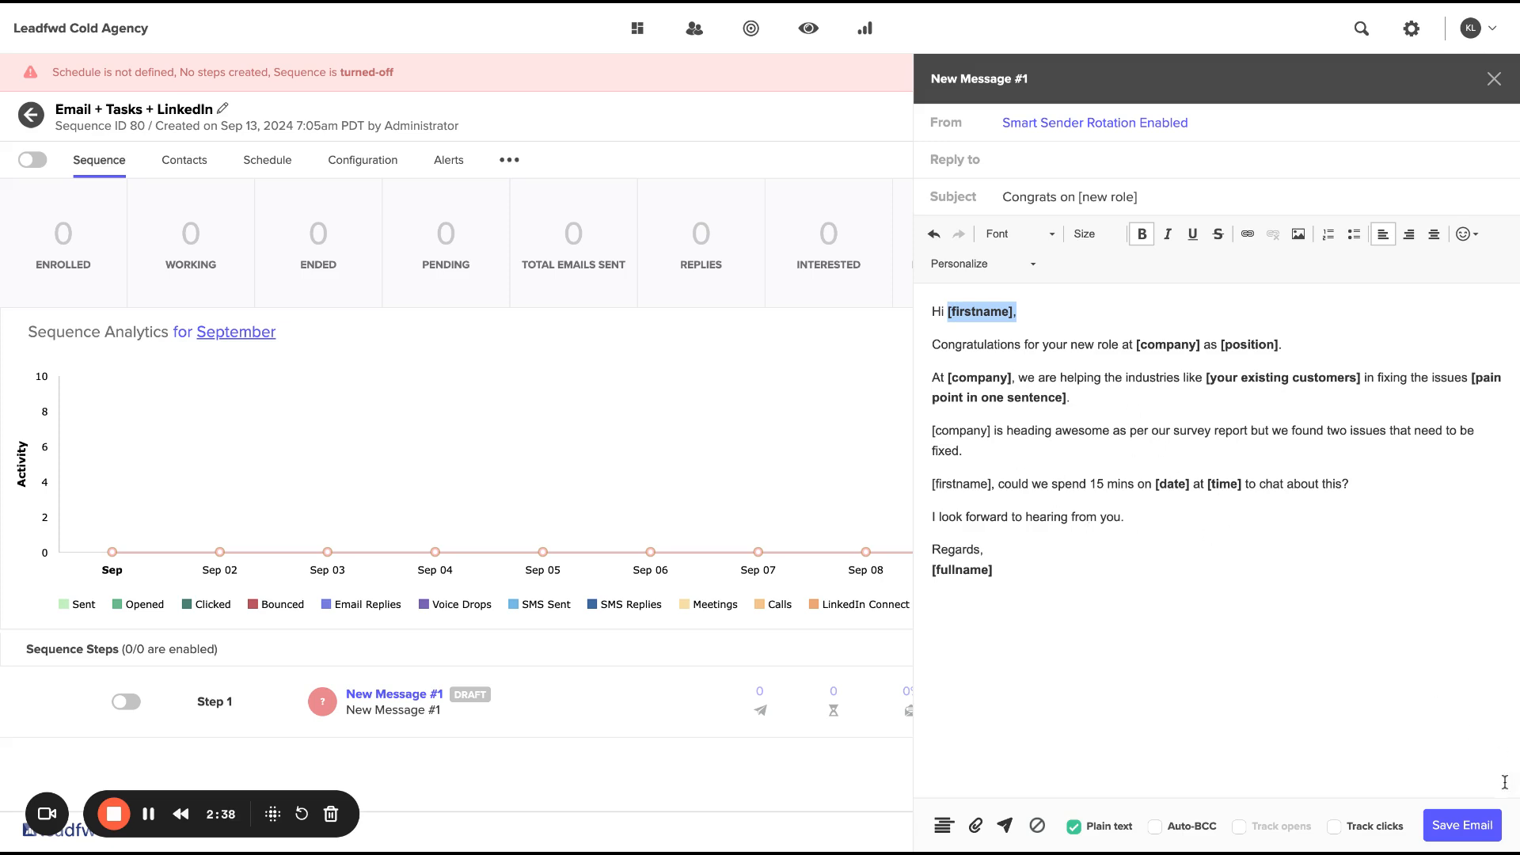
{"action": "left_click", "coordinate": [1477, 834]}
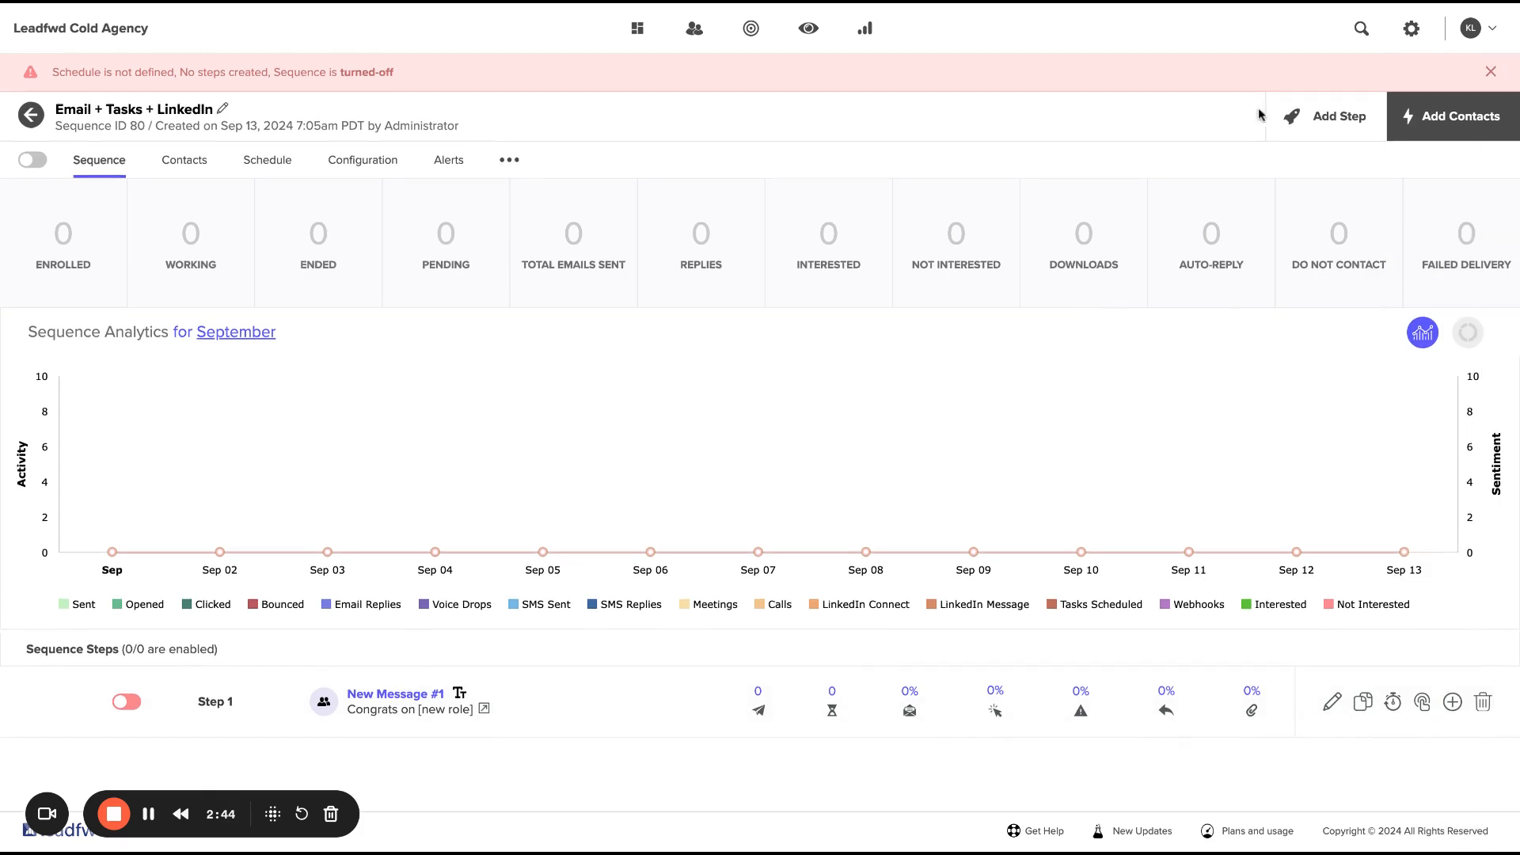
Add a Pause/Delay step of 1 day after the email and save it.
{"action": "left_click", "coordinate": [1320, 131]}
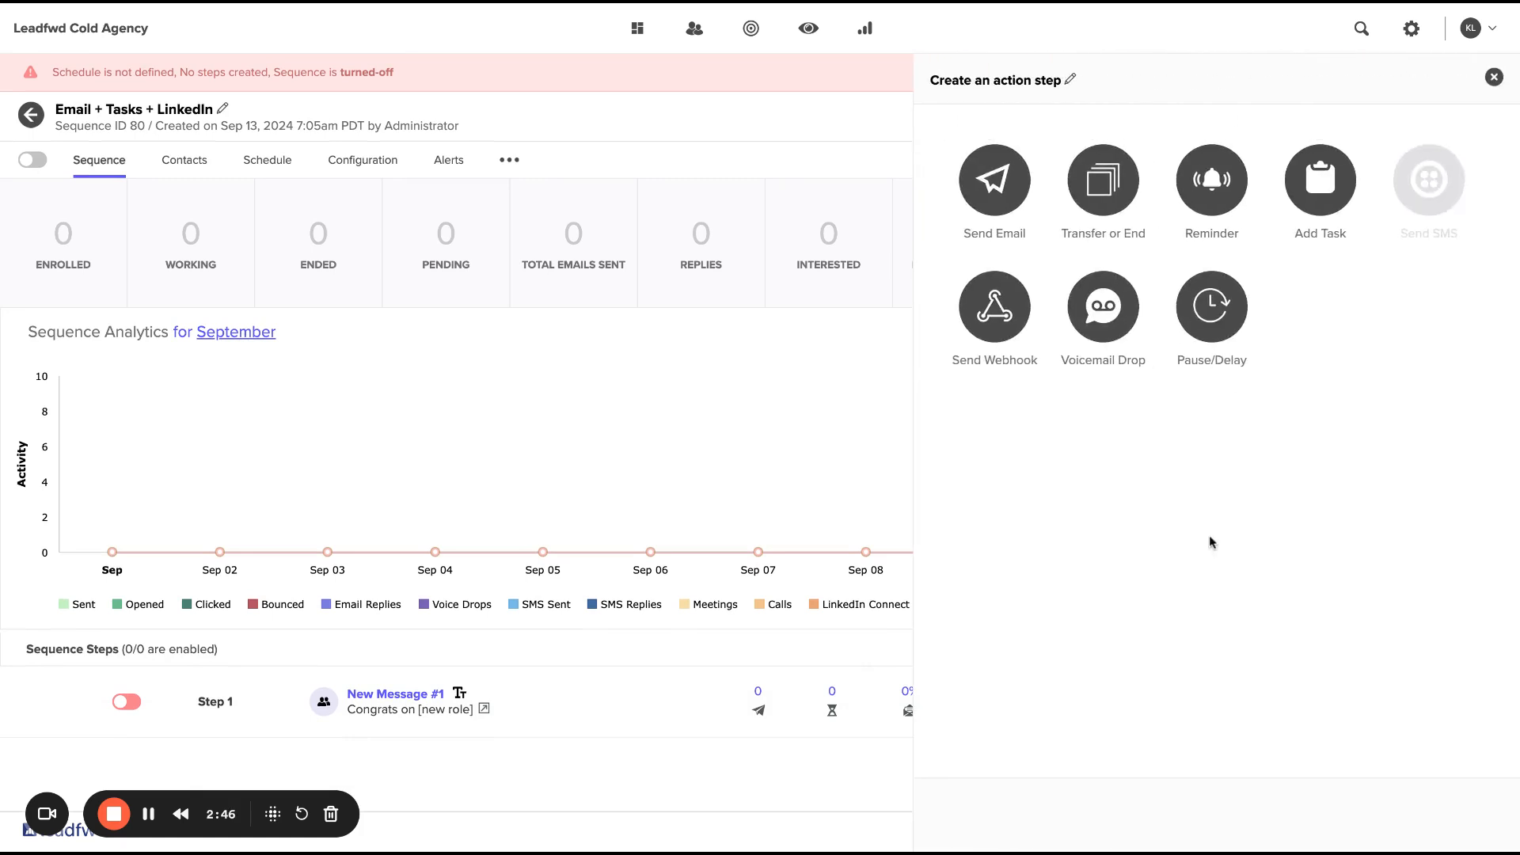
{"action": "left_click", "coordinate": [1219, 326]}
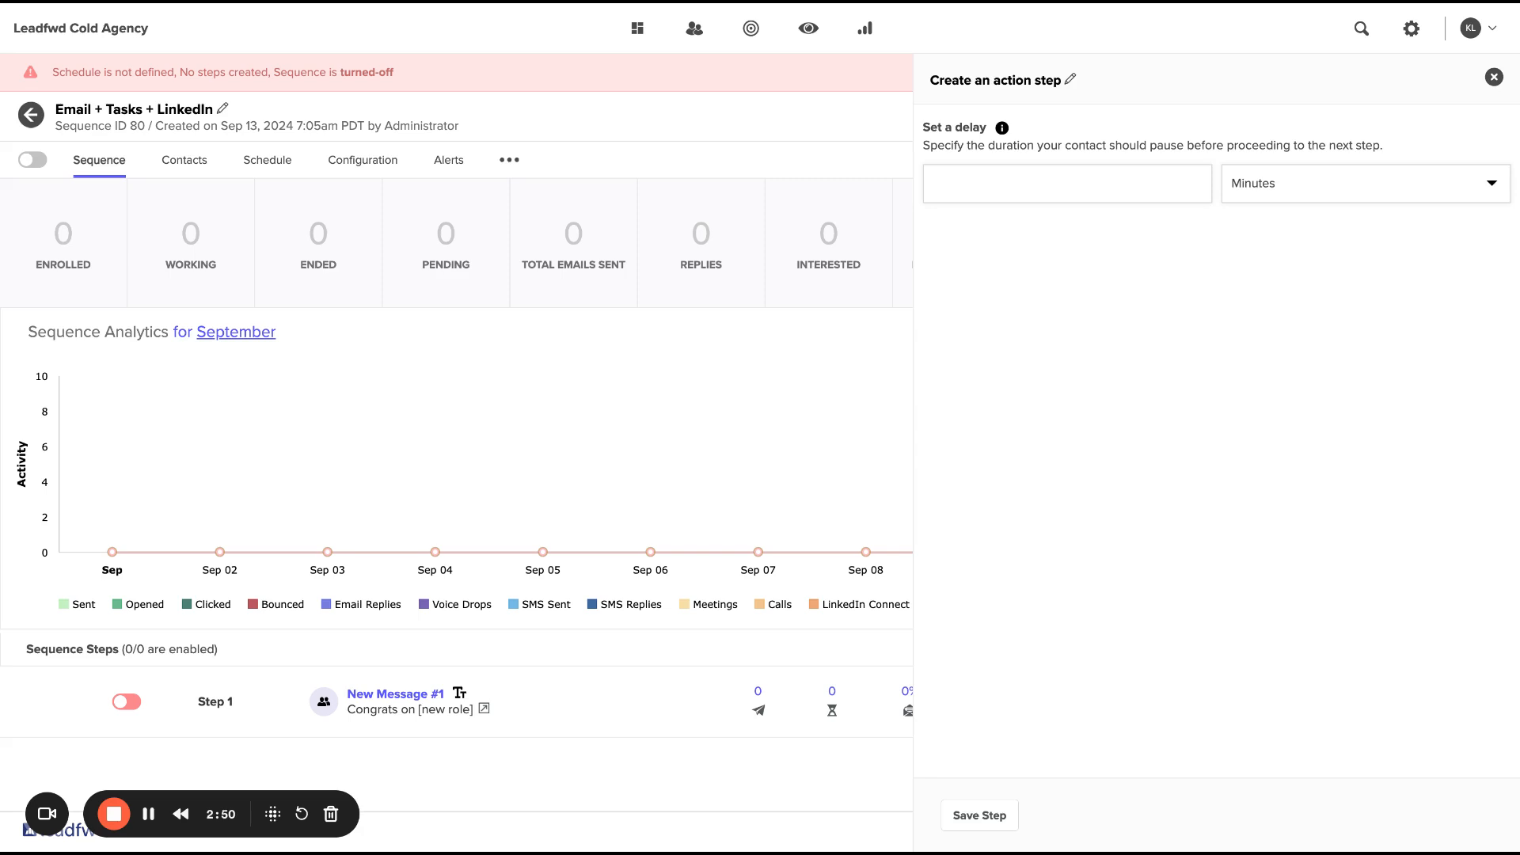
{"action": "left_click", "coordinate": [1047, 177]}
{"action": "type", "text": "1"}
{"action": "left_click", "coordinate": [1291, 184]}
{"action": "left_click", "coordinate": [1276, 225]}
{"action": "left_click", "coordinate": [1000, 817]}
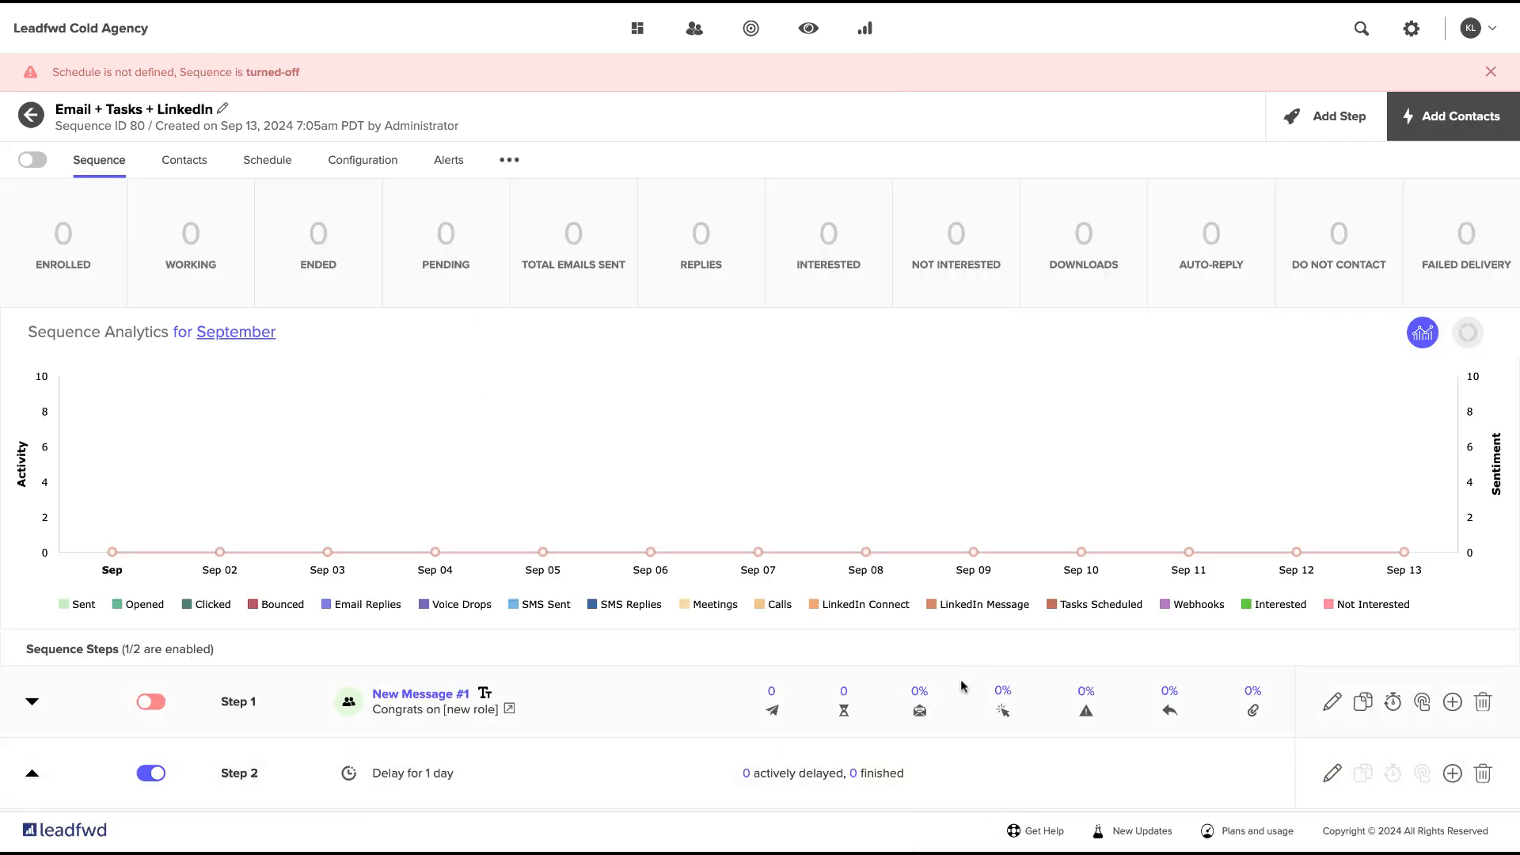
Look at the Multi-touch step settings for Step 1 and close them without saving.
{"action": "scroll", "coordinate": [963, 660], "scroll_direction": "down", "scroll_amount": 1}
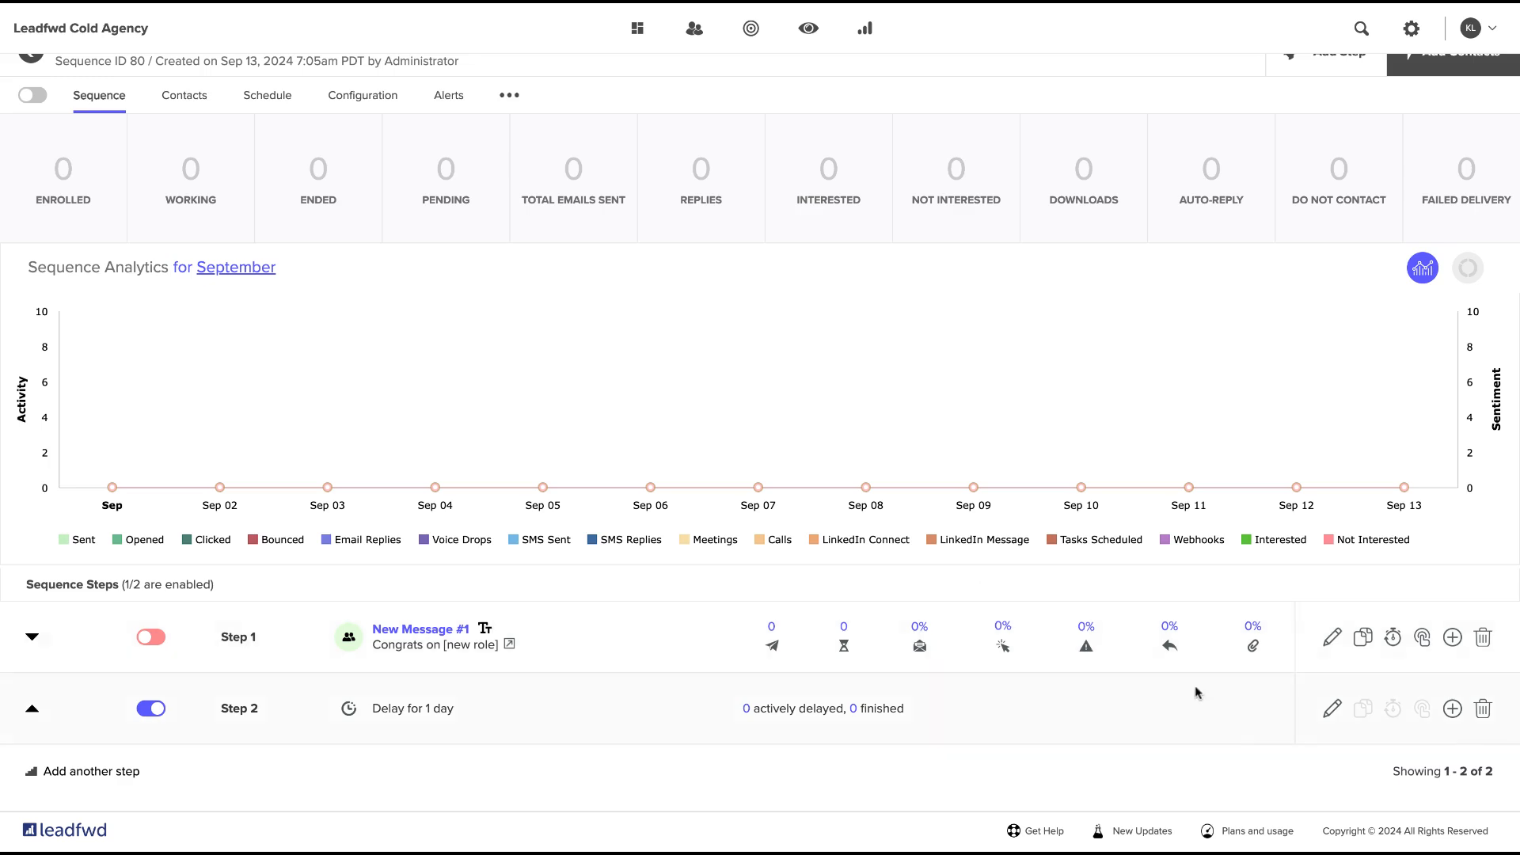
{"action": "left_click", "coordinate": [1422, 639]}
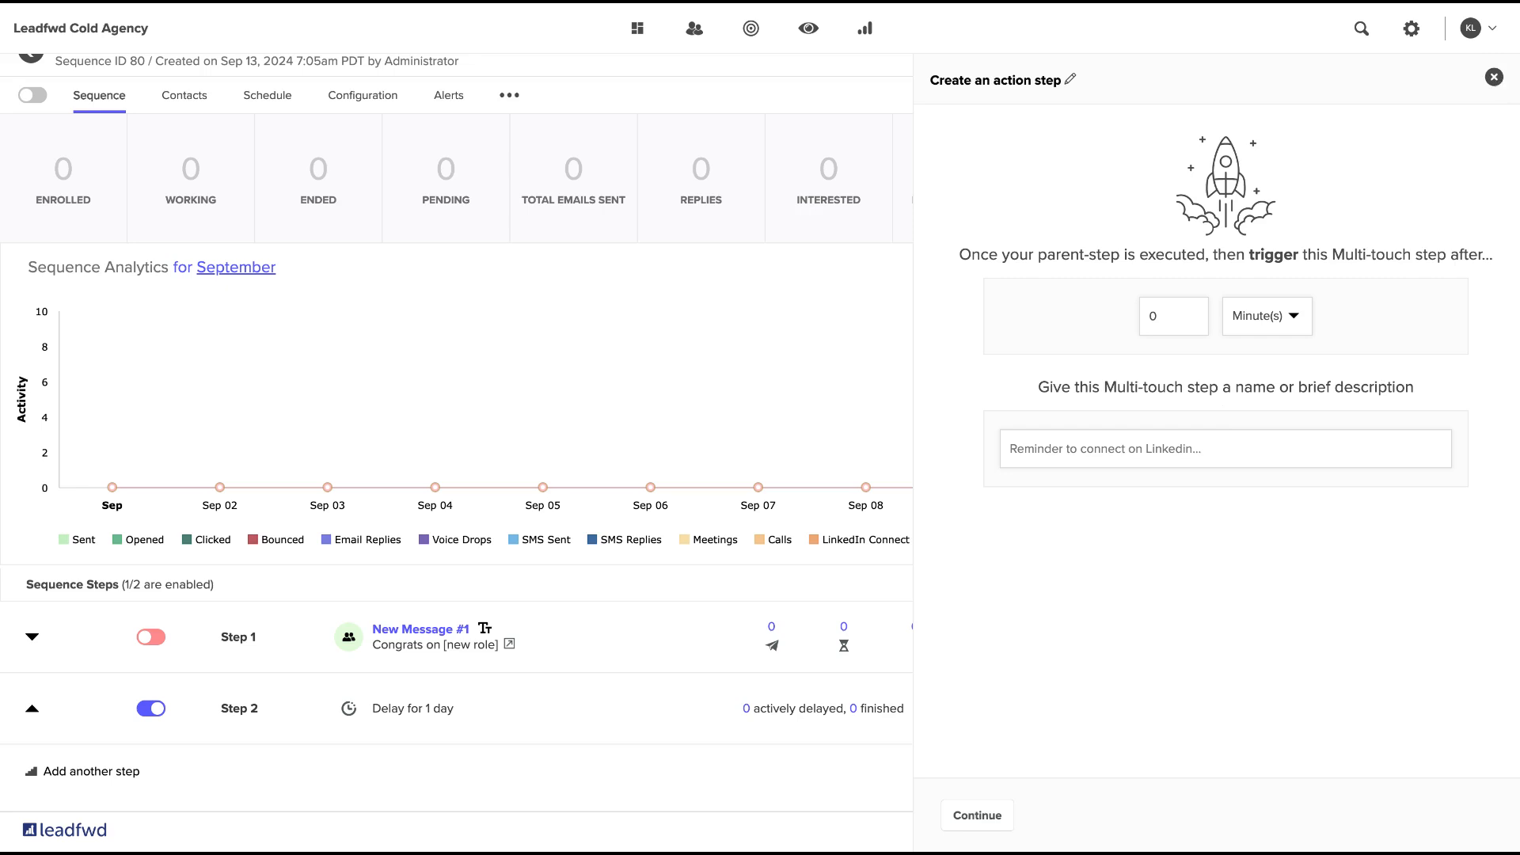
{"action": "left_click", "coordinate": [1494, 76]}
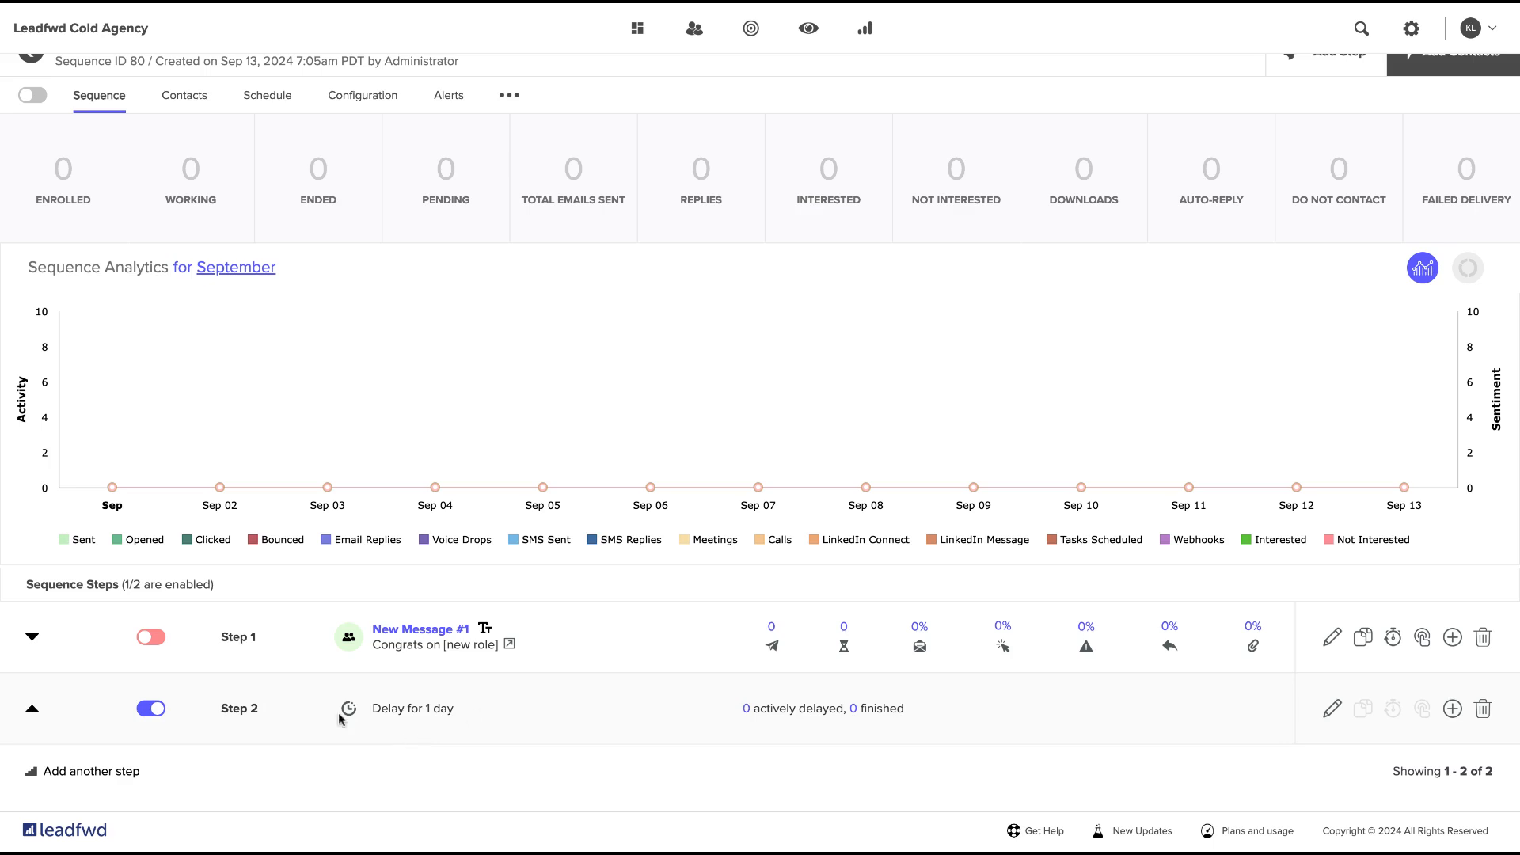
Add a task step with the subject "Outbound Call" and assign it to Administrator.
{"action": "left_click", "coordinate": [113, 772]}
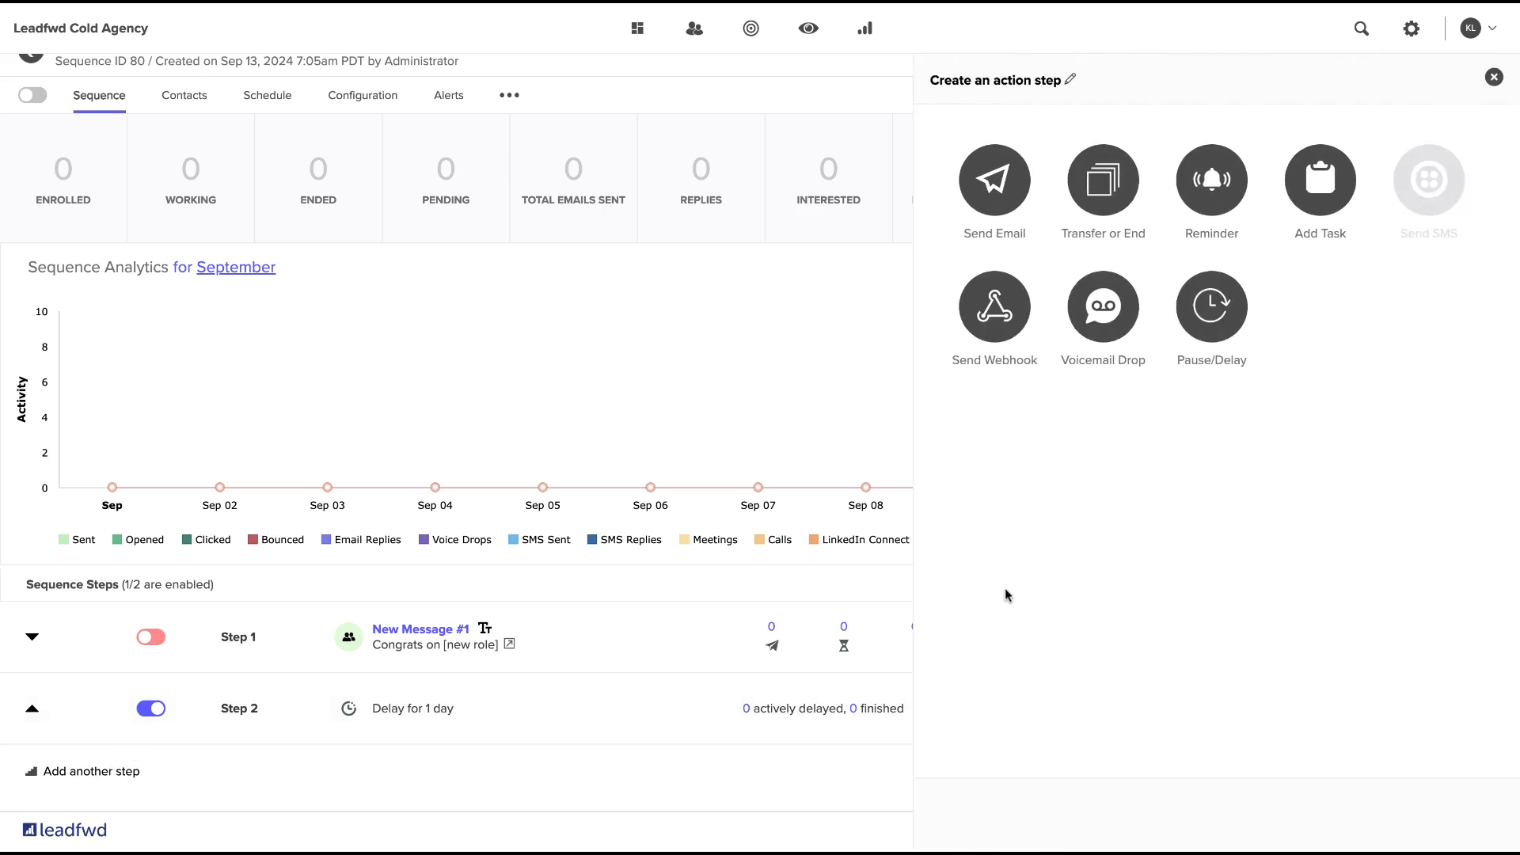
{"action": "left_click", "coordinate": [1325, 206]}
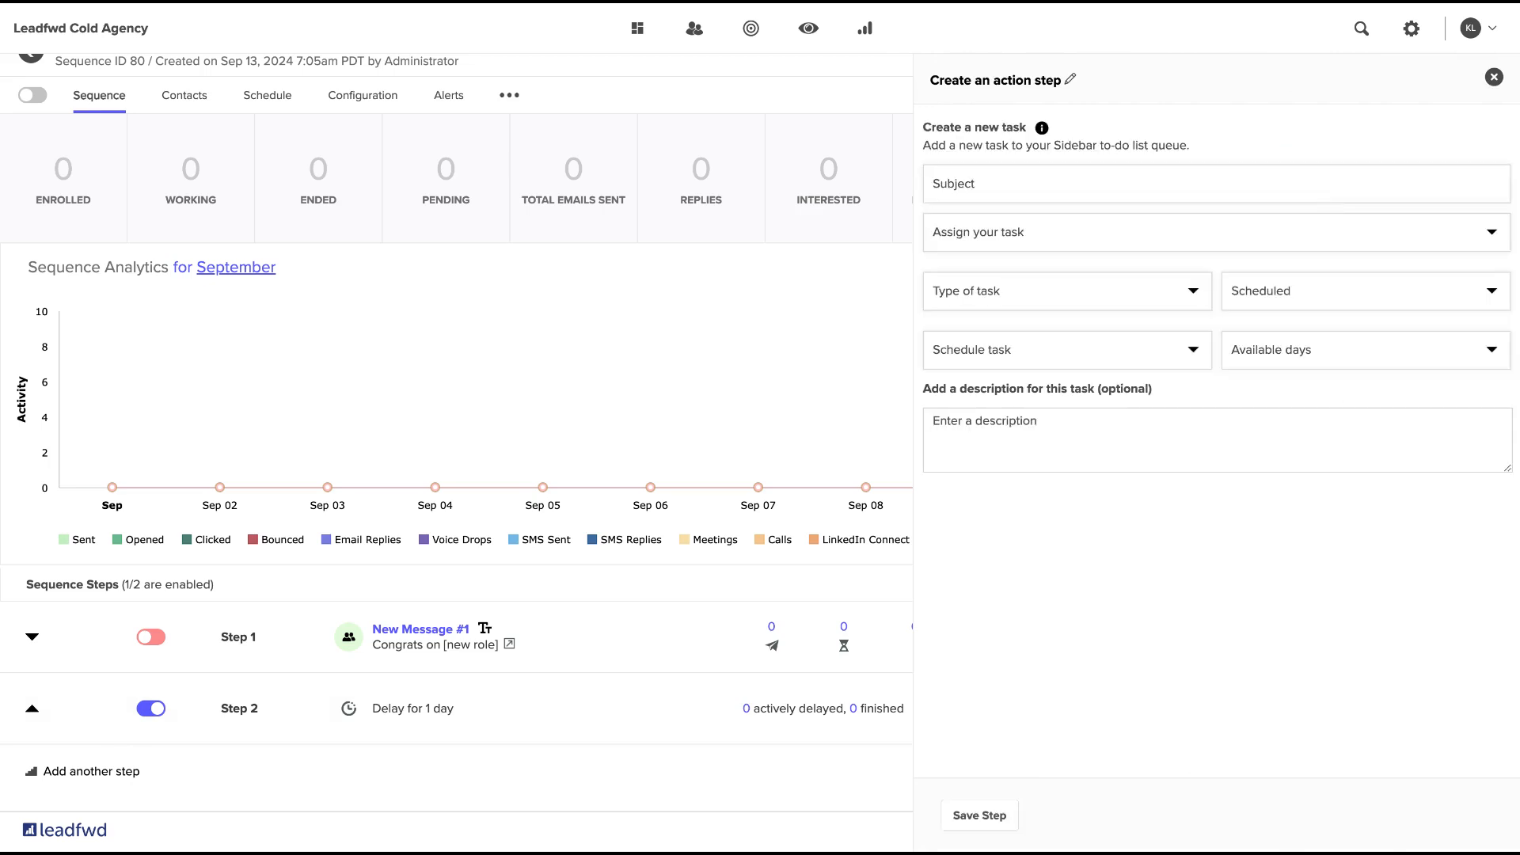
{"action": "left_click", "coordinate": [1153, 189]}
{"action": "key", "text": "ctrl+a"}
{"action": "type", "text": "Outbound Call"}
{"action": "left_click", "coordinate": [1169, 233]}
{"action": "left_click", "coordinate": [1018, 262]}
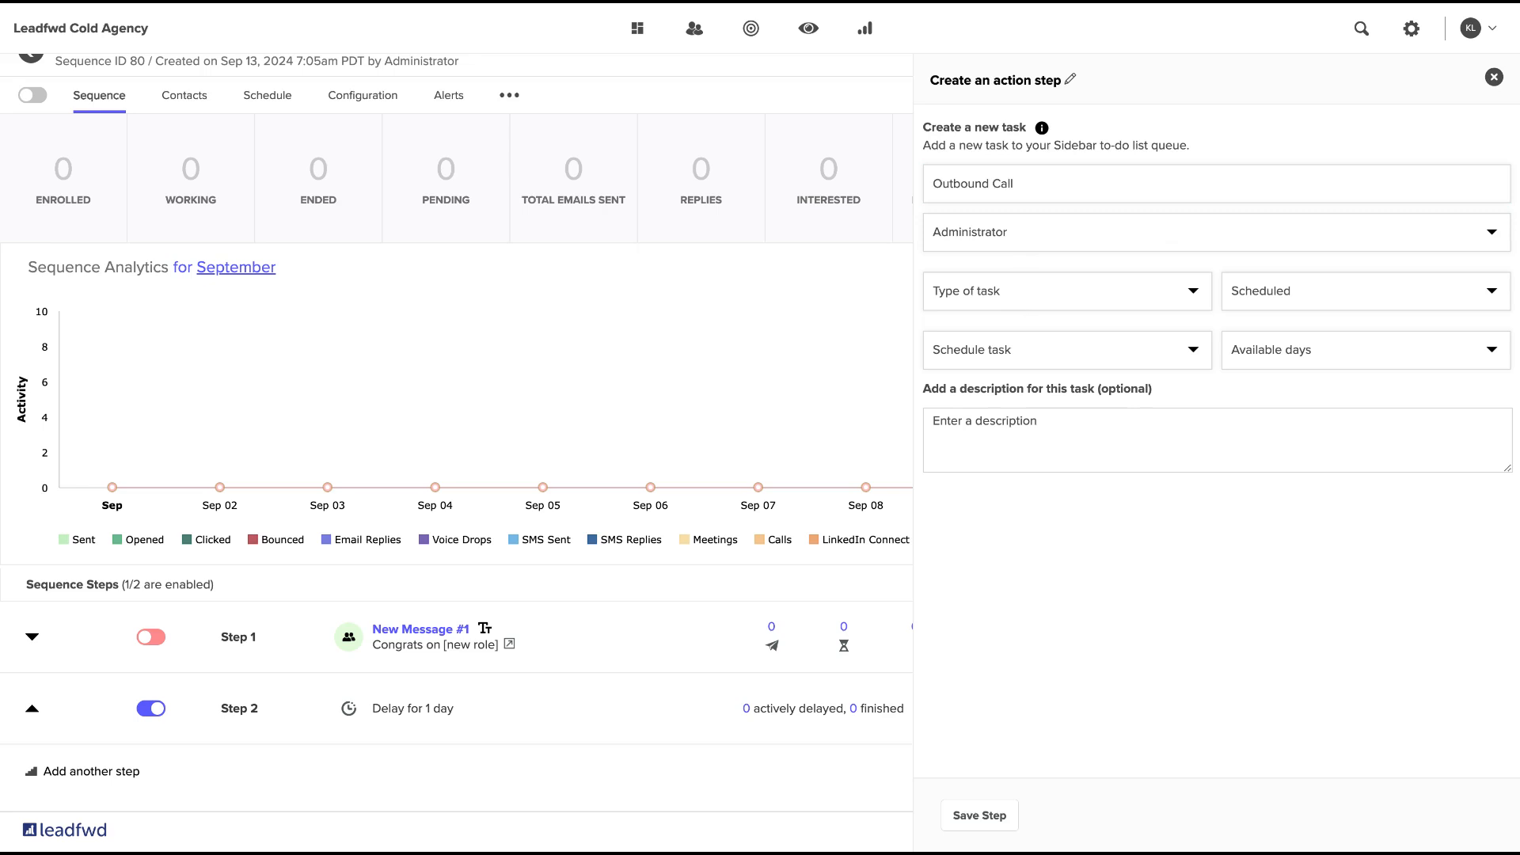
Set the task type to Call, scheduled at 1 day with Monday - Friday availability, and save the step.
{"action": "left_click", "coordinate": [952, 330]}
{"action": "left_click", "coordinate": [1347, 357]}
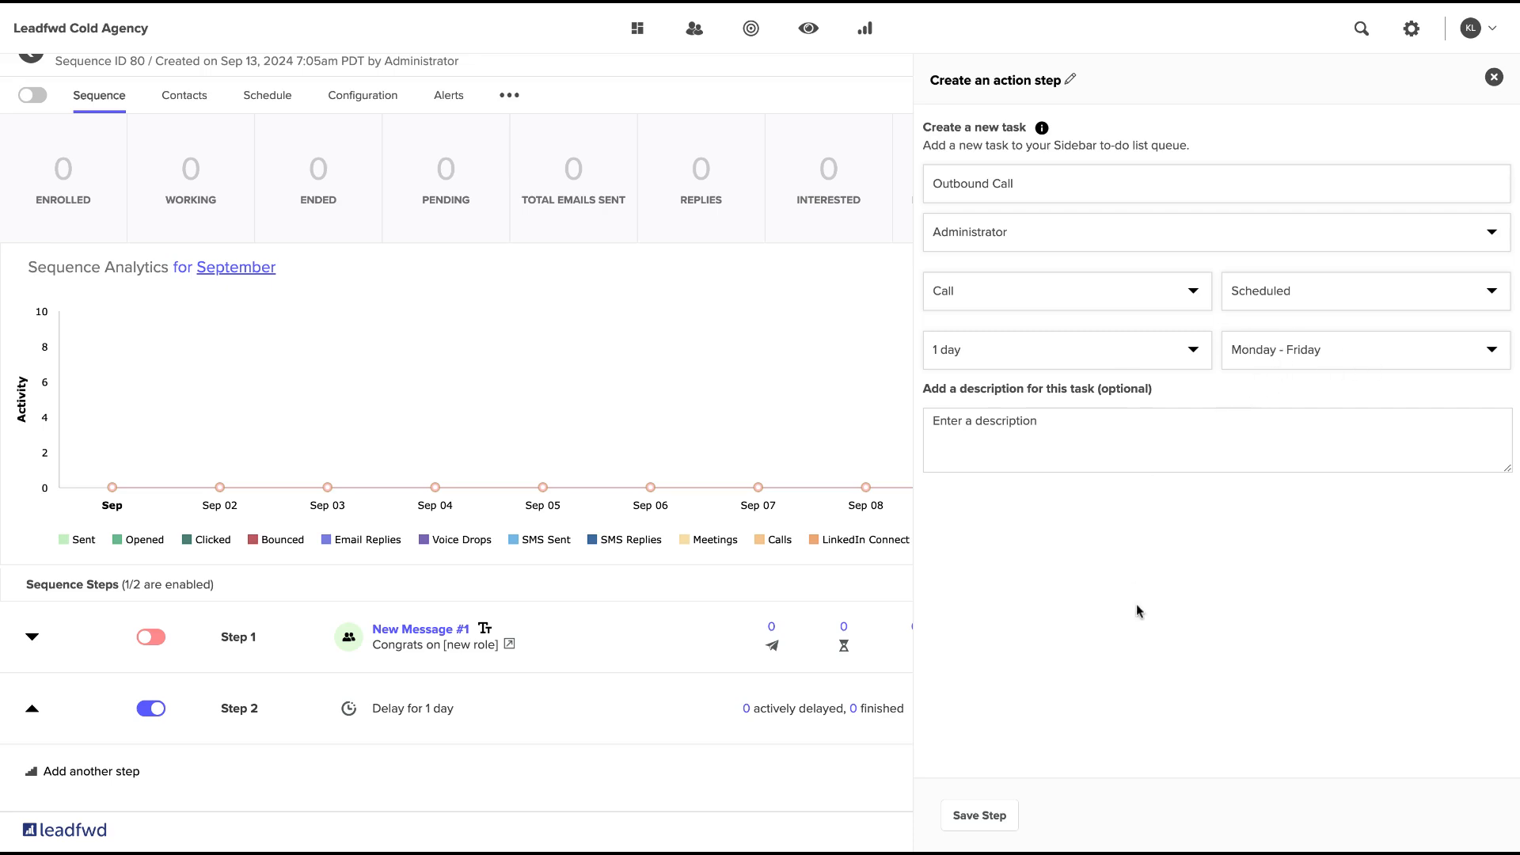
{"action": "left_click", "coordinate": [982, 817]}
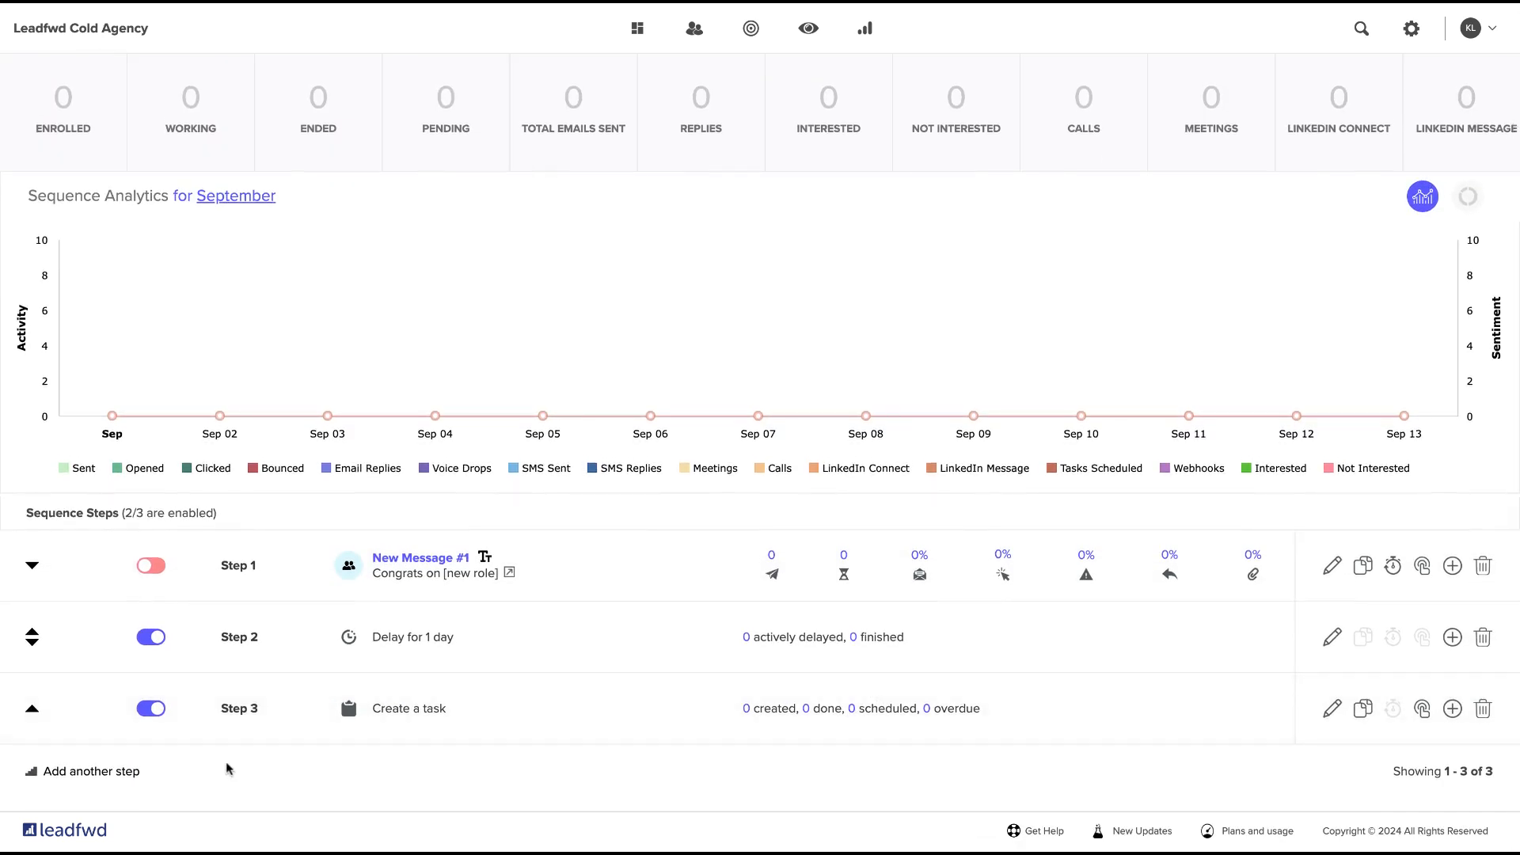
Add another 1-day delay step following the outbound call task and save it.
{"action": "left_click", "coordinate": [125, 773]}
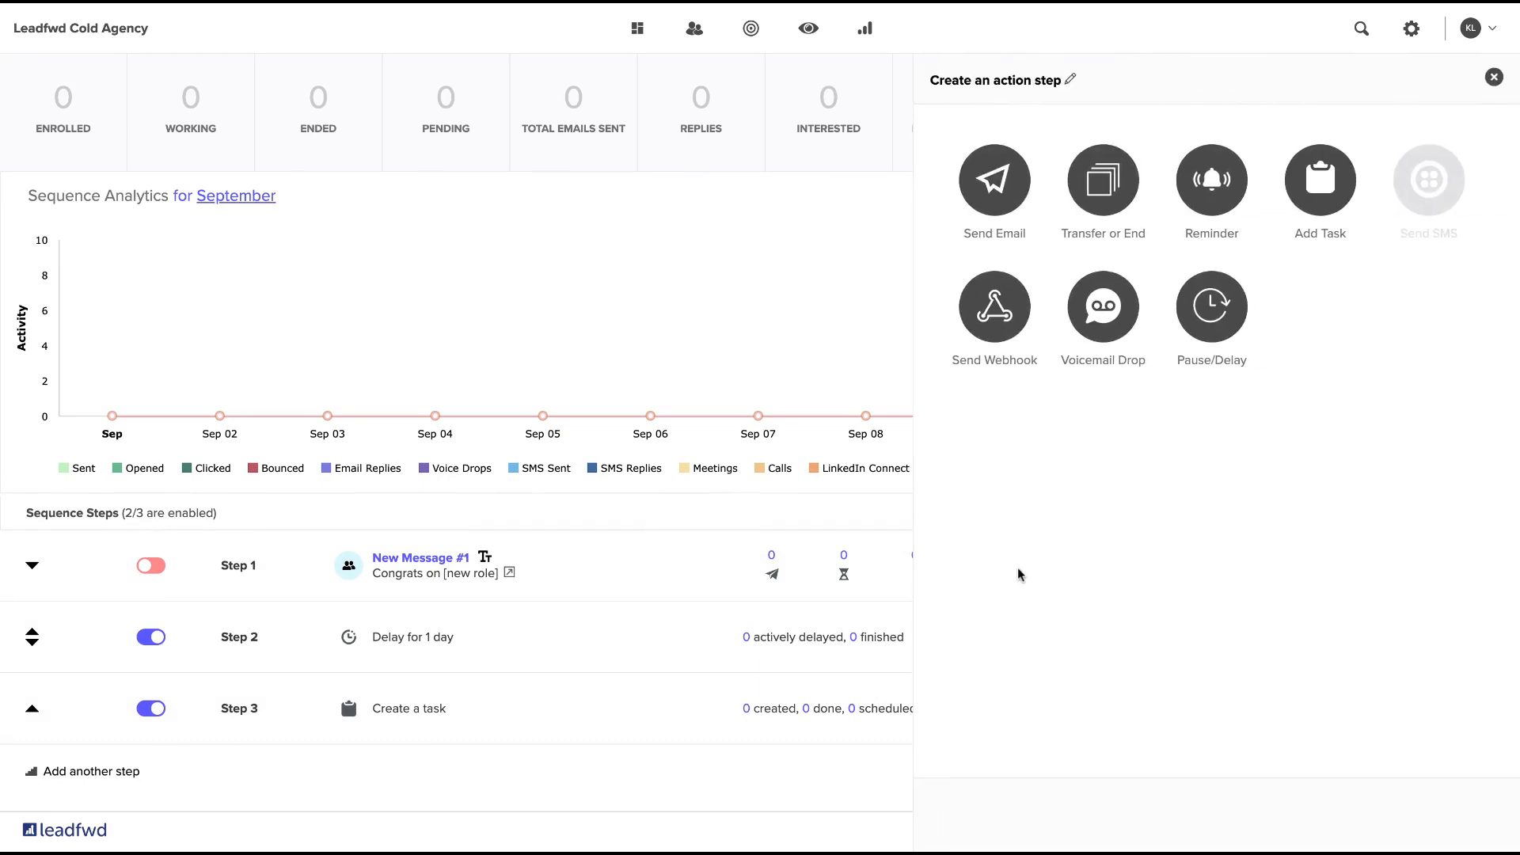
{"action": "left_click", "coordinate": [1213, 302]}
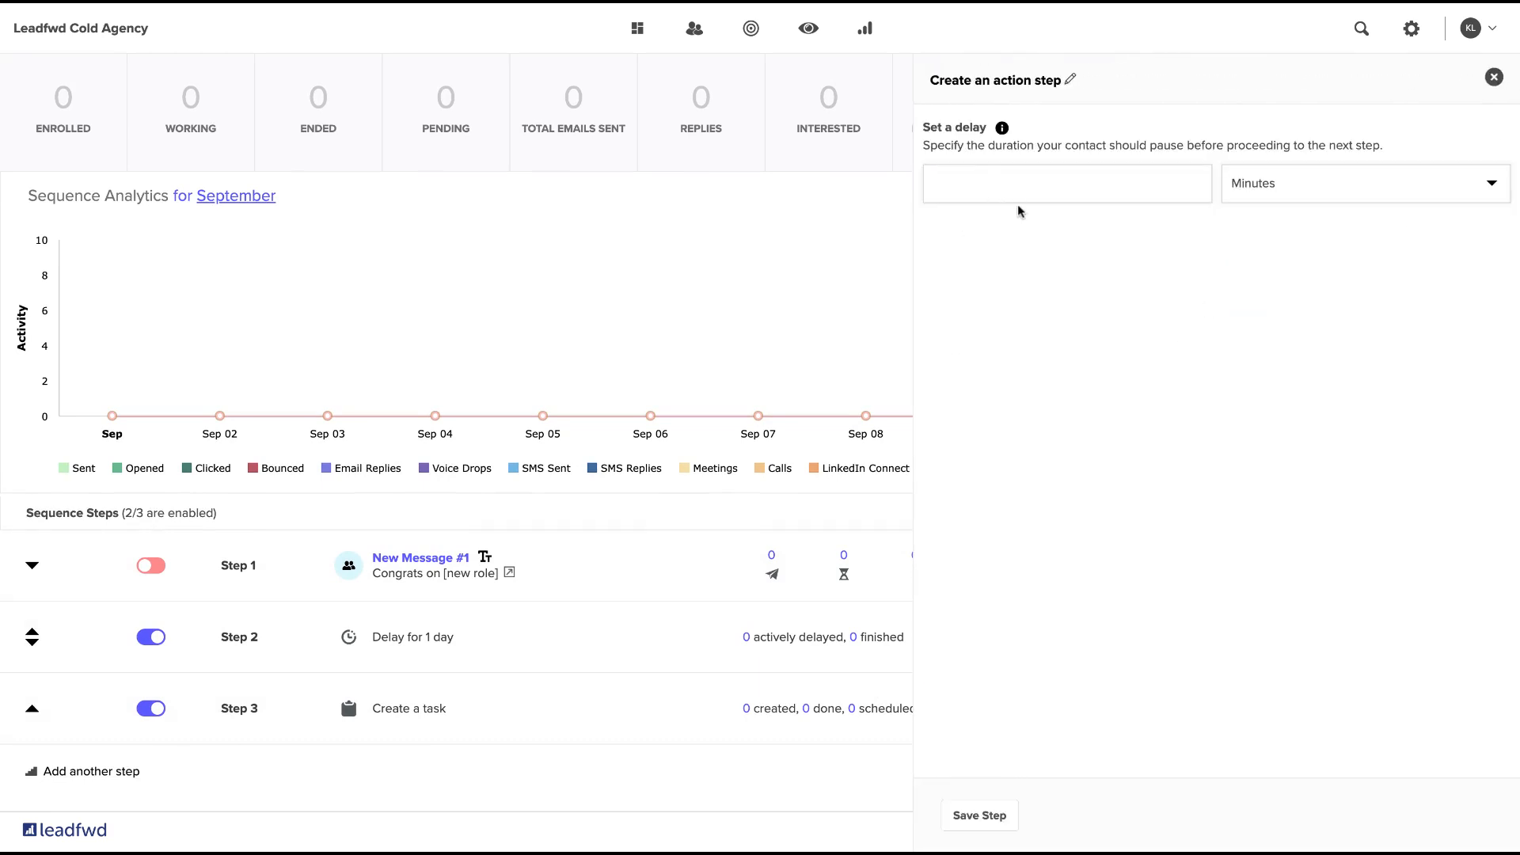
{"action": "left_click", "coordinate": [1024, 194]}
{"action": "type", "text": "1"}
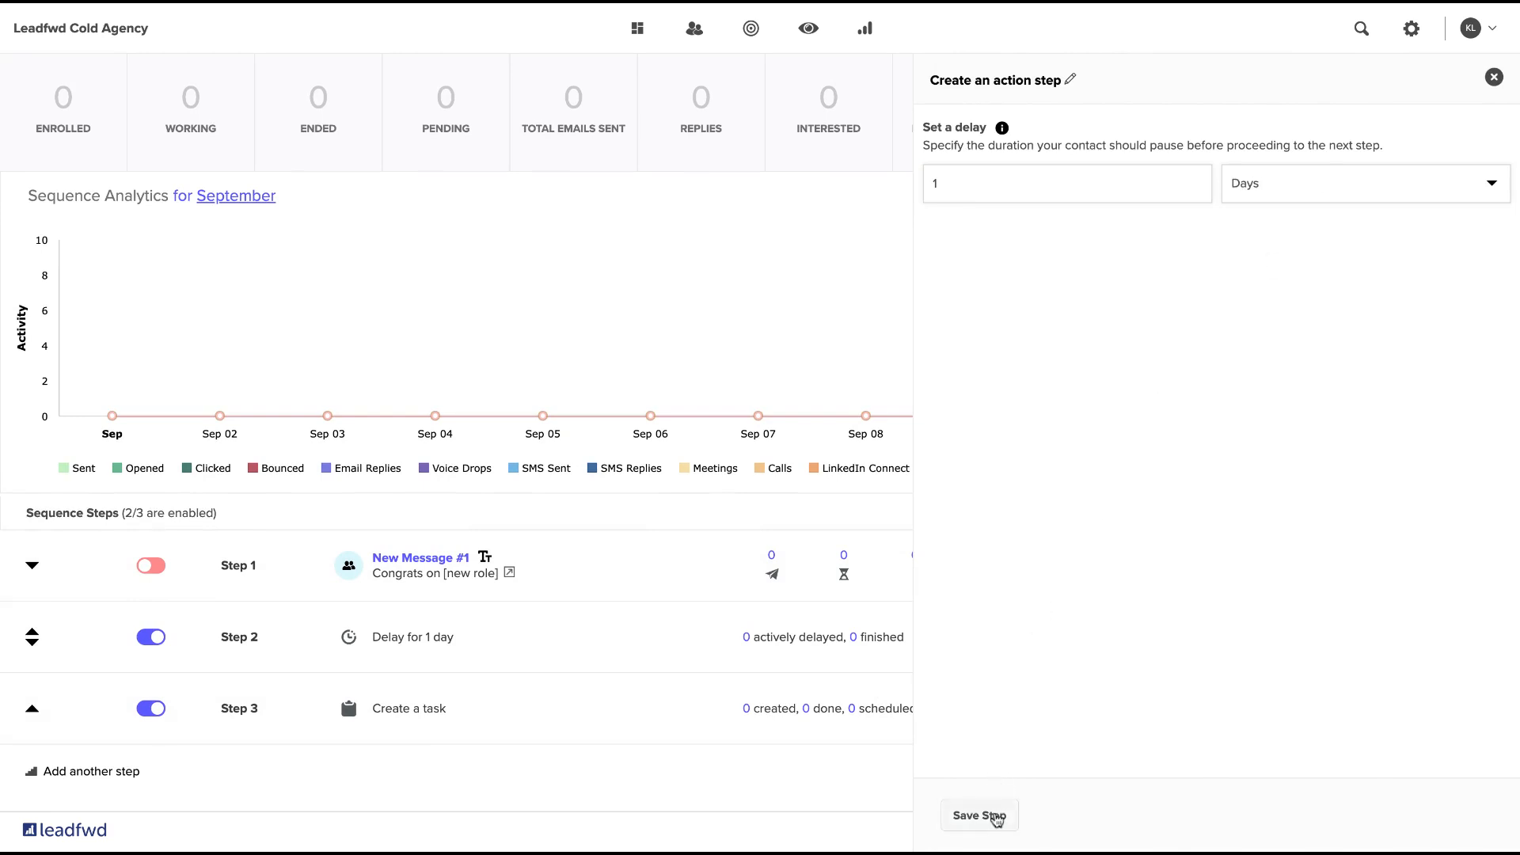
{"action": "left_click", "coordinate": [995, 816]}
Add another task step with the subject "Connection Request" and assign it to Administrator.
{"action": "scroll", "coordinate": [1038, 665], "scroll_direction": "down", "scroll_amount": 3}
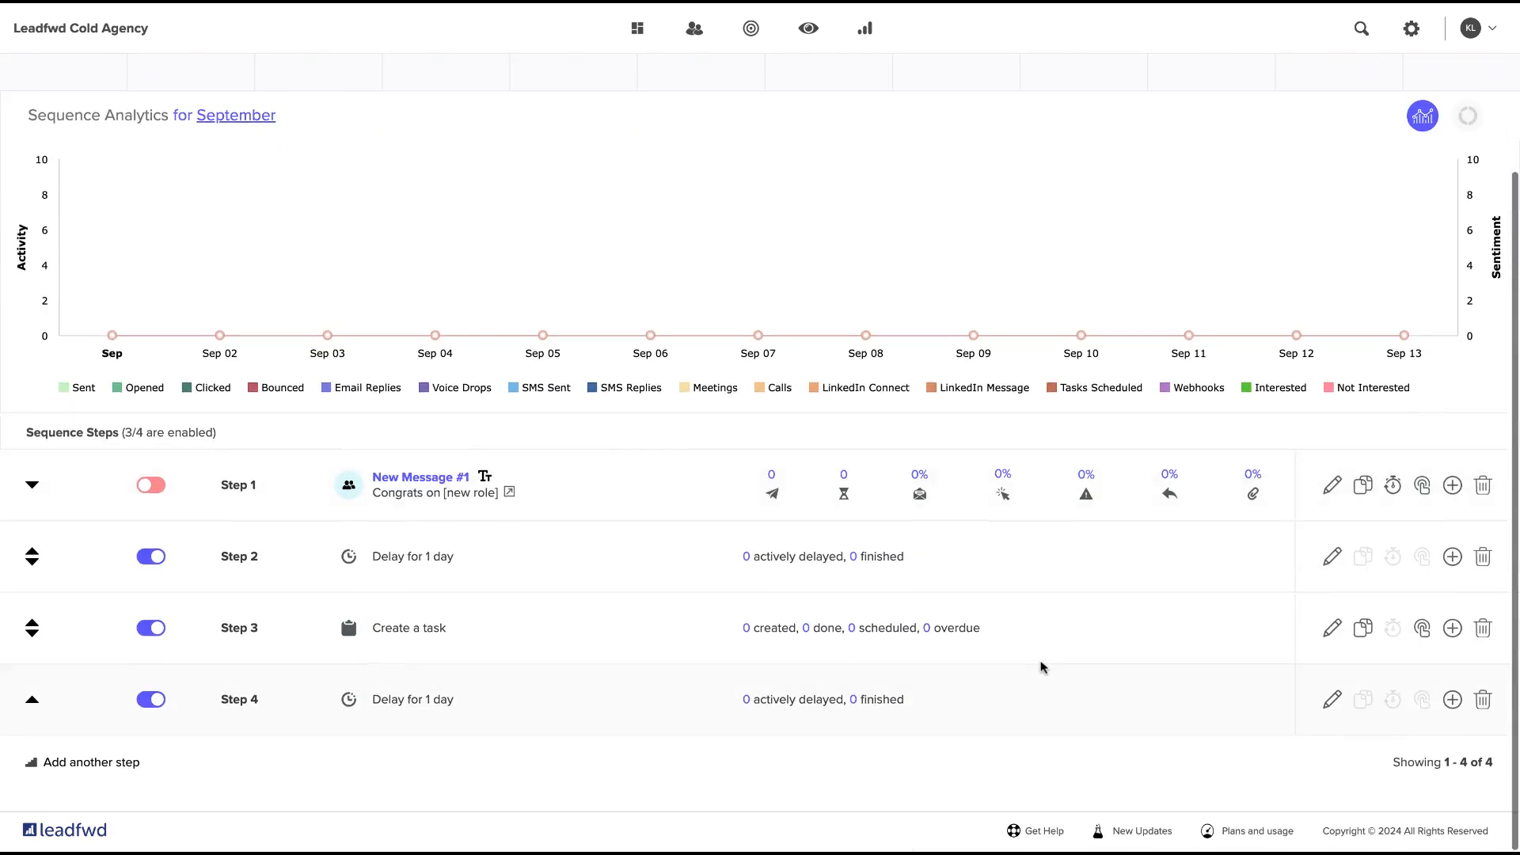
{"action": "left_click", "coordinate": [88, 777]}
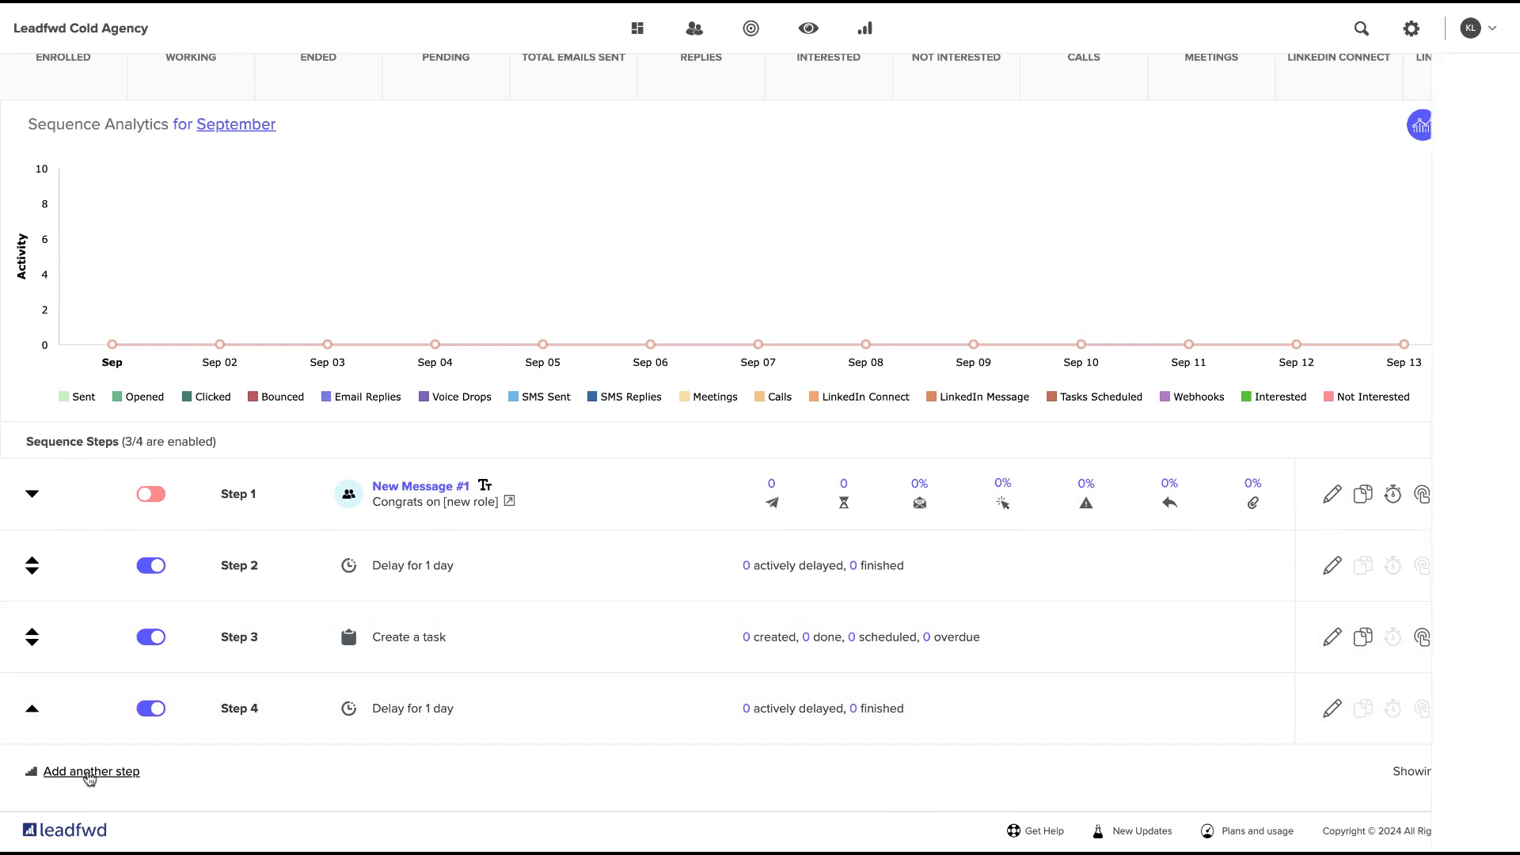
{"action": "left_click", "coordinate": [1317, 182]}
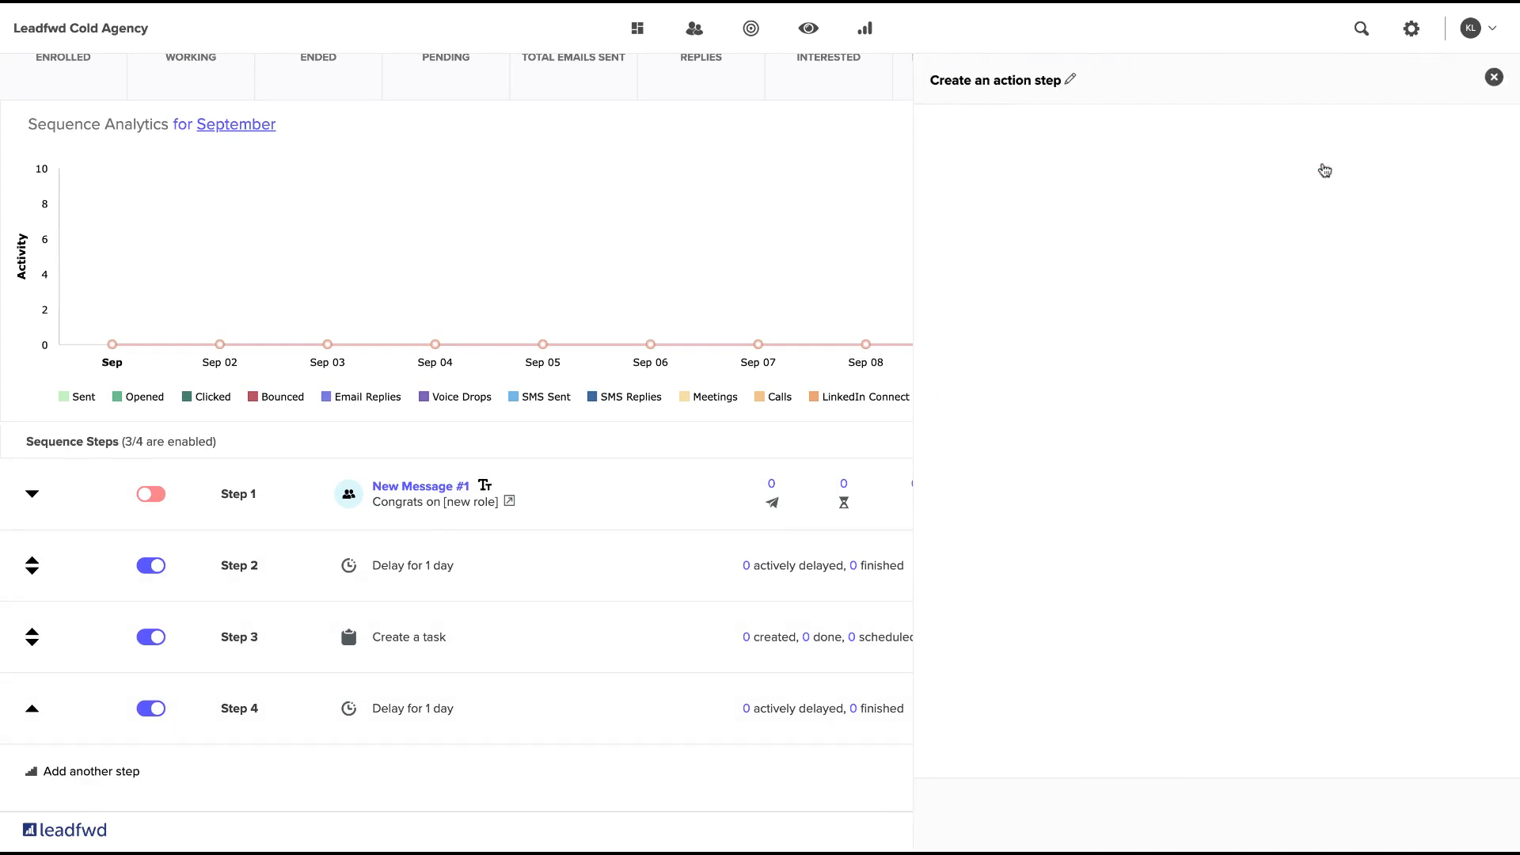
{"action": "double_click", "coordinate": [1049, 197]}
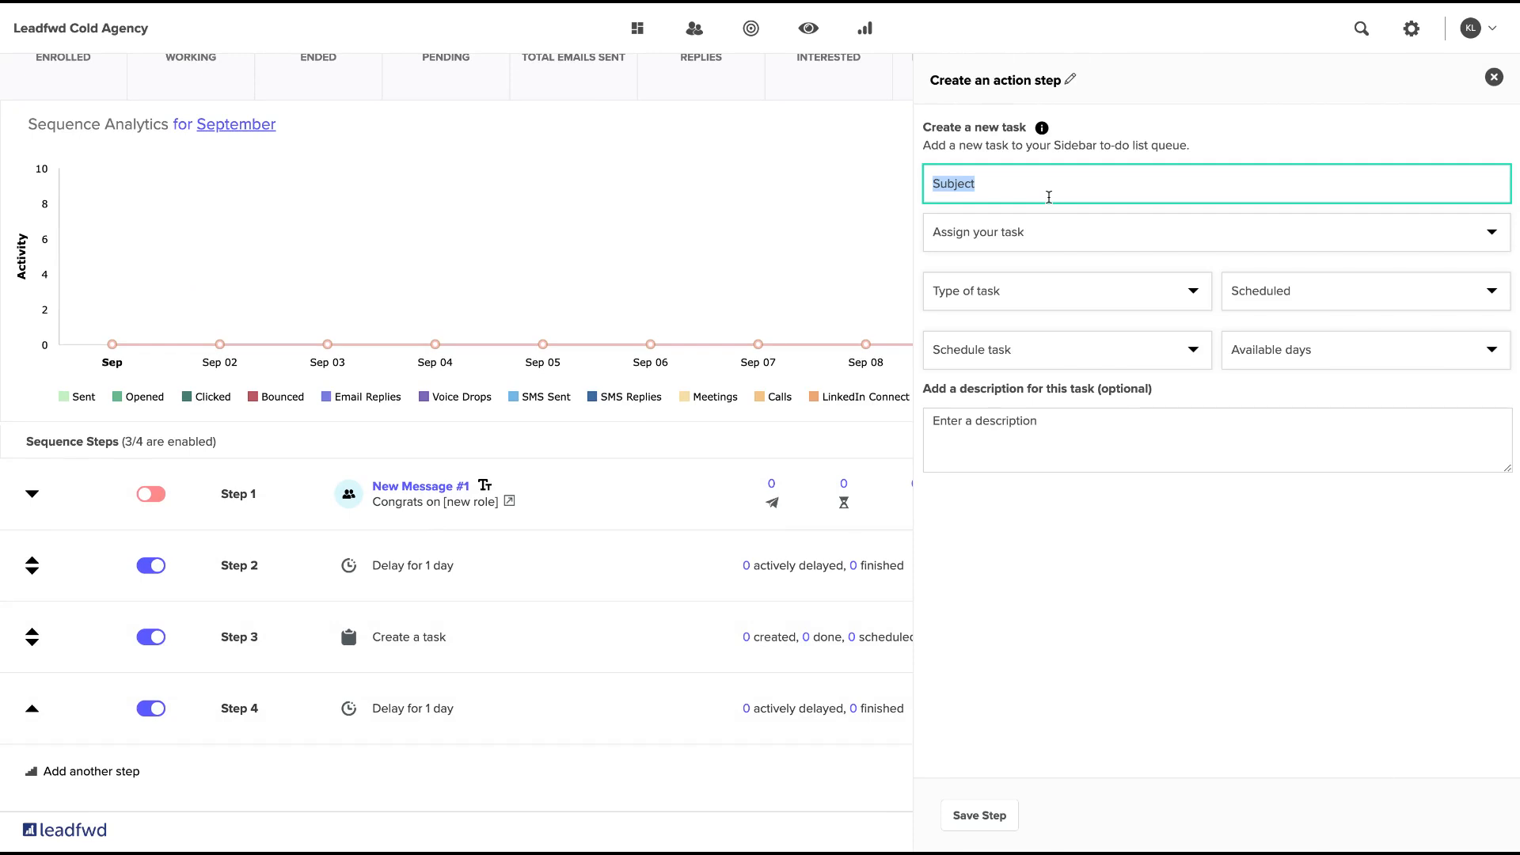
{"action": "type", "text": "Connection Request"}
{"action": "left_click", "coordinate": [1040, 240]}
{"action": "left_click", "coordinate": [1017, 291]}
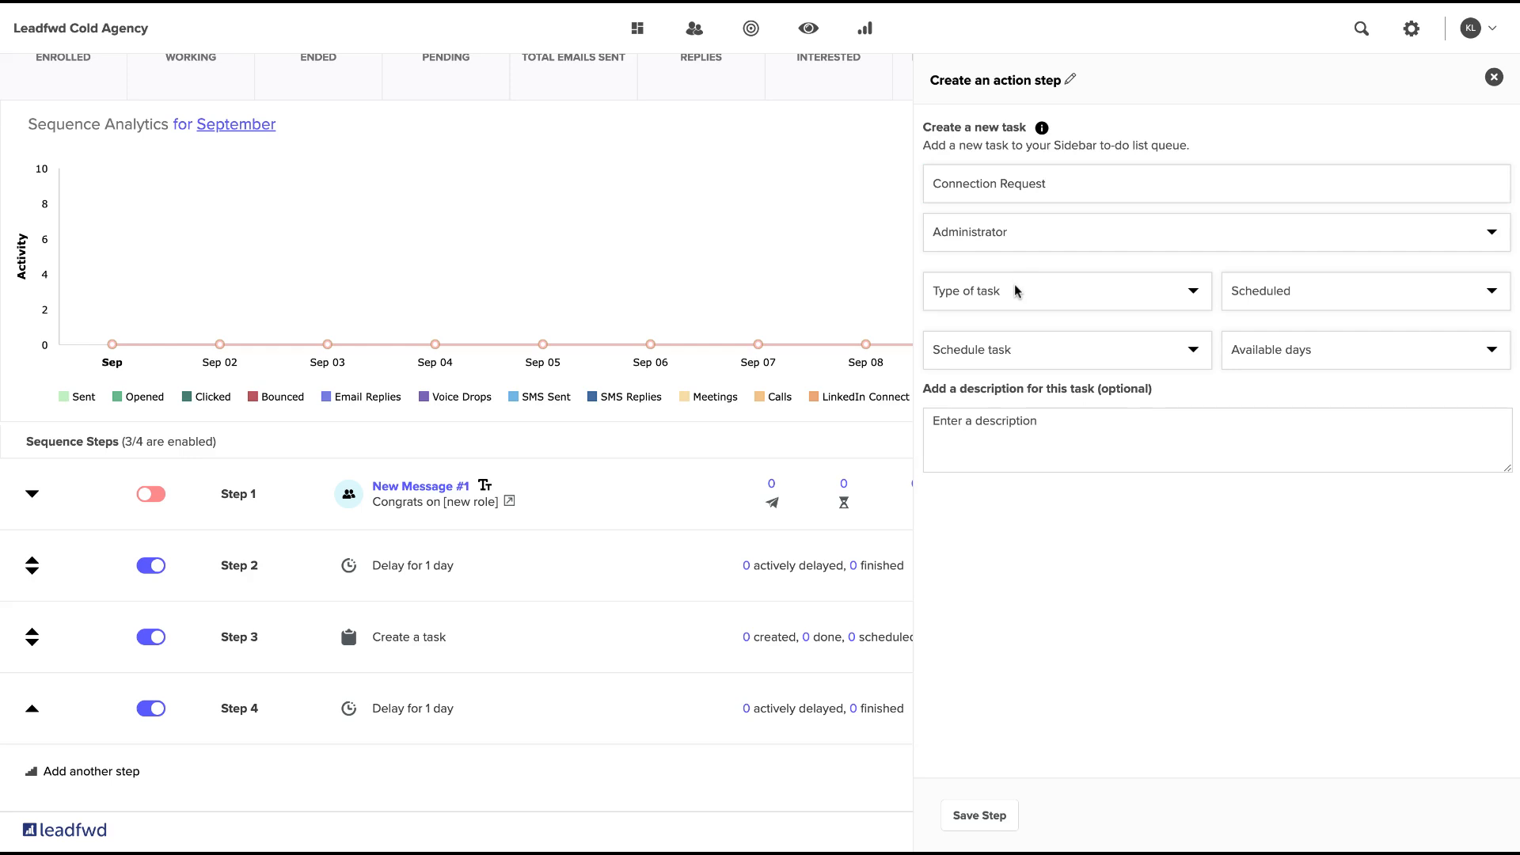
Set the task type to LinkedIn Connect and enter "..." as placeholder message text, checking the available personalization fields.
{"action": "left_click", "coordinate": [1017, 291]}
{"action": "left_click", "coordinate": [1022, 575]}
{"action": "type", "text": "..."}
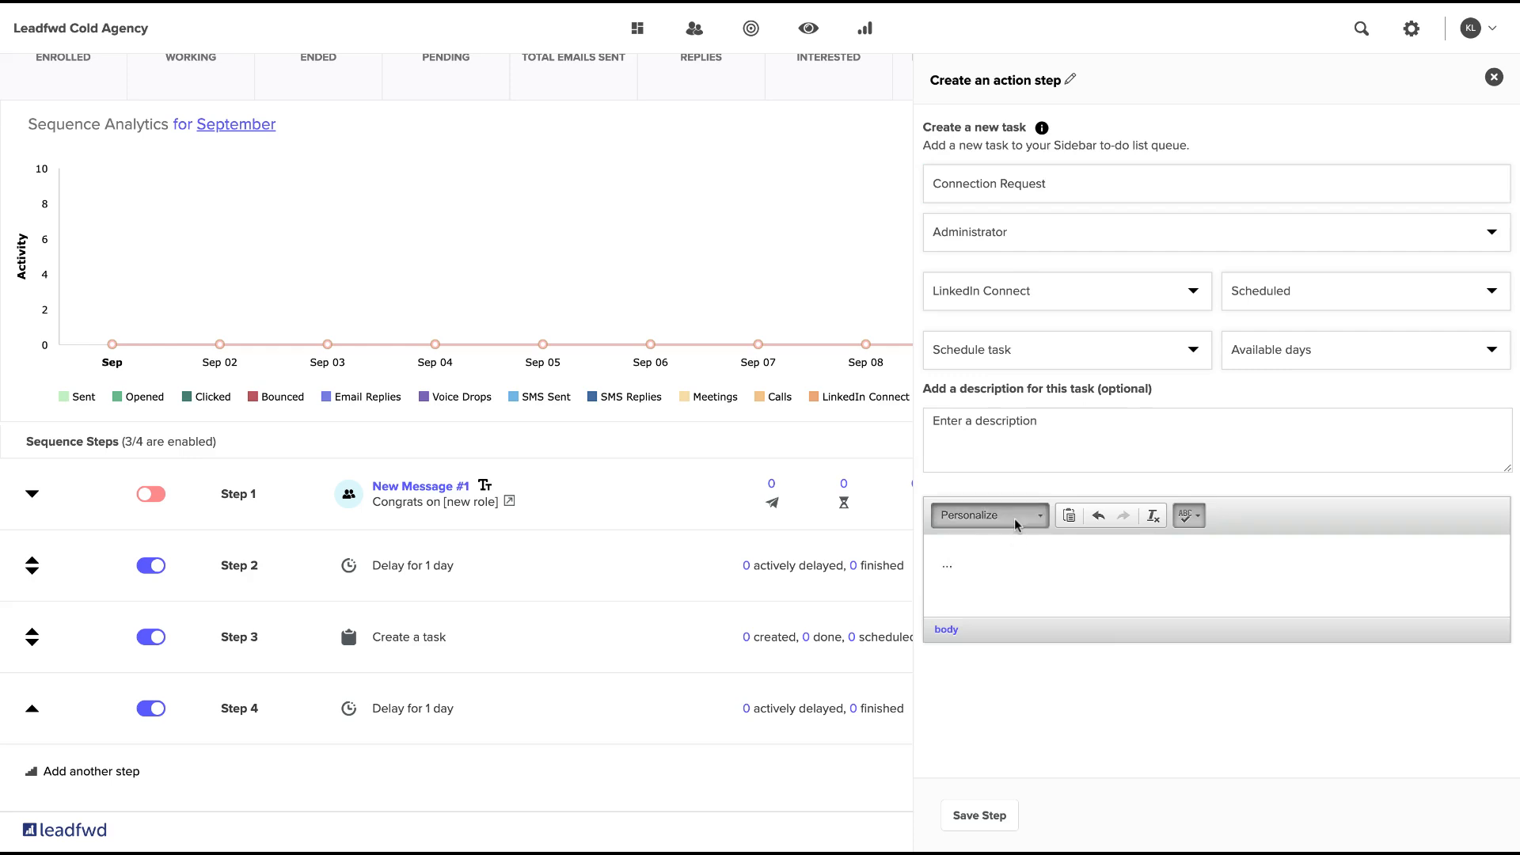
{"action": "left_click", "coordinate": [1010, 516]}
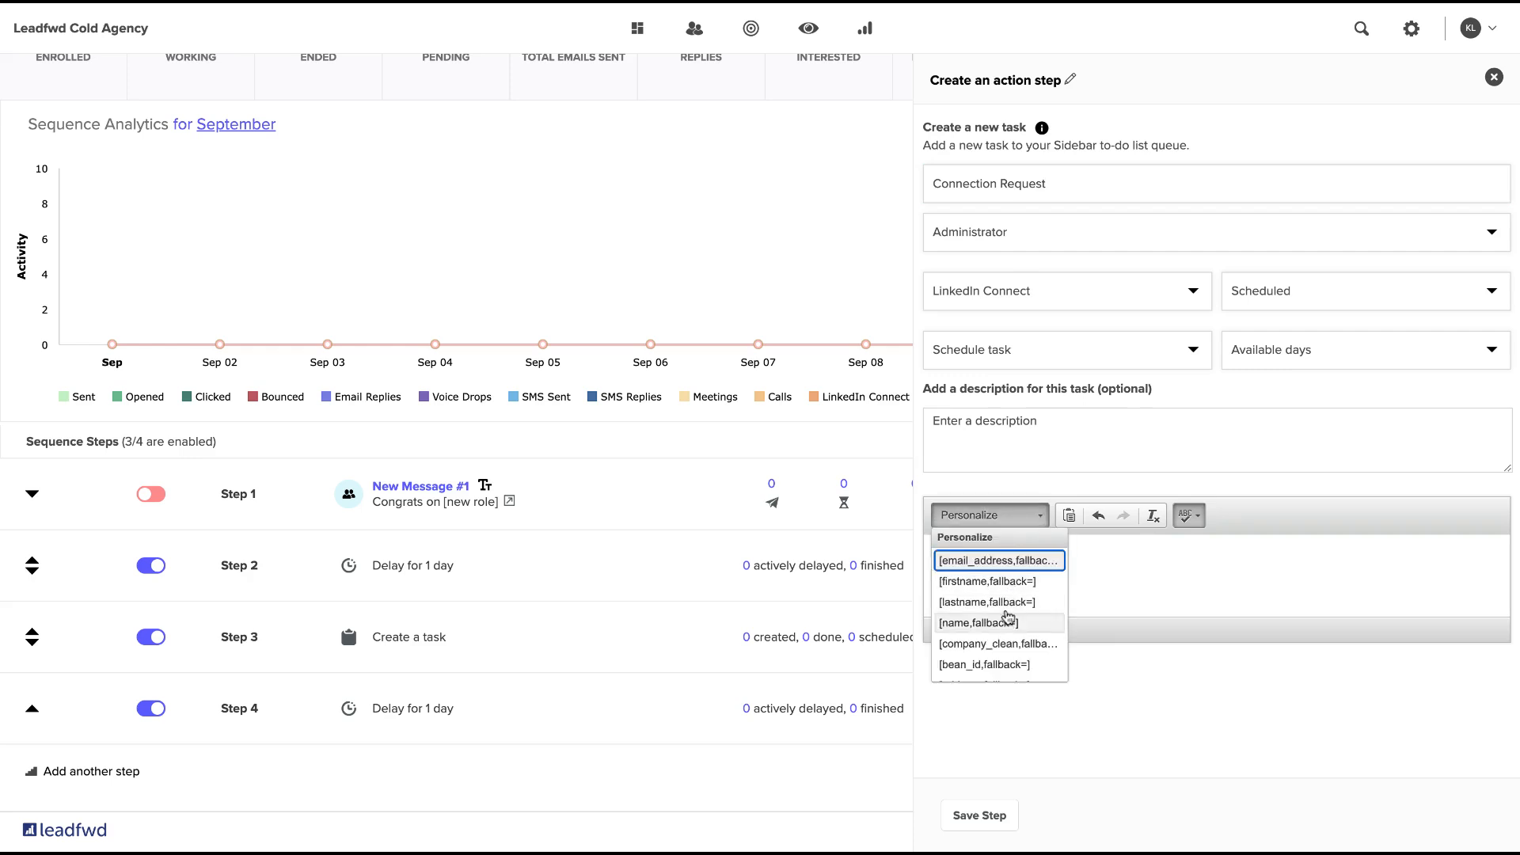
{"action": "left_click", "coordinate": [1151, 576]}
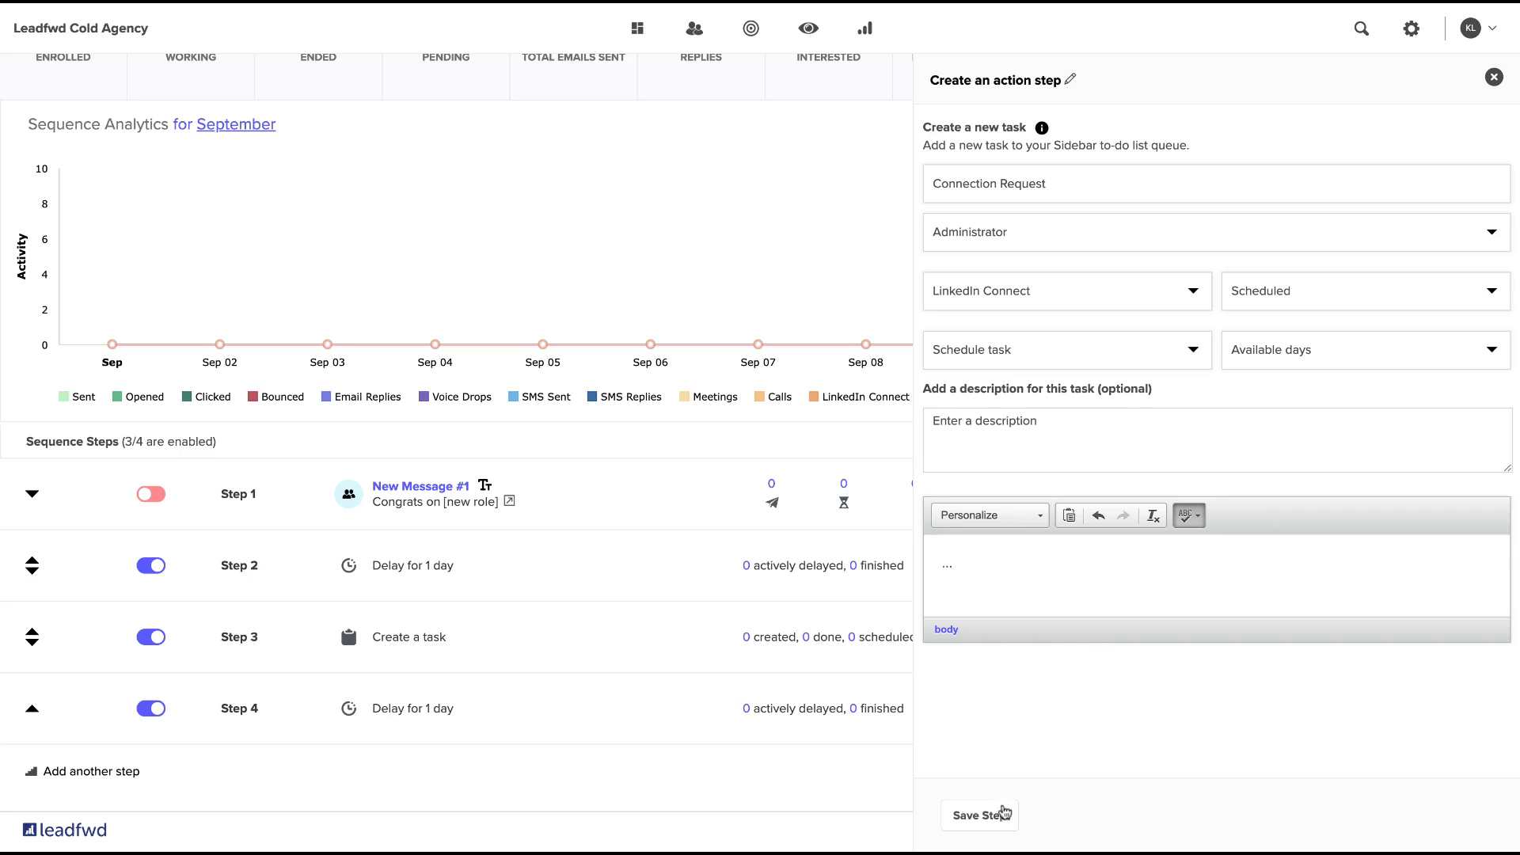
Schedule the connection request task at 1 day with Monday - Friday availability and save the step.
{"action": "left_click", "coordinate": [996, 820]}
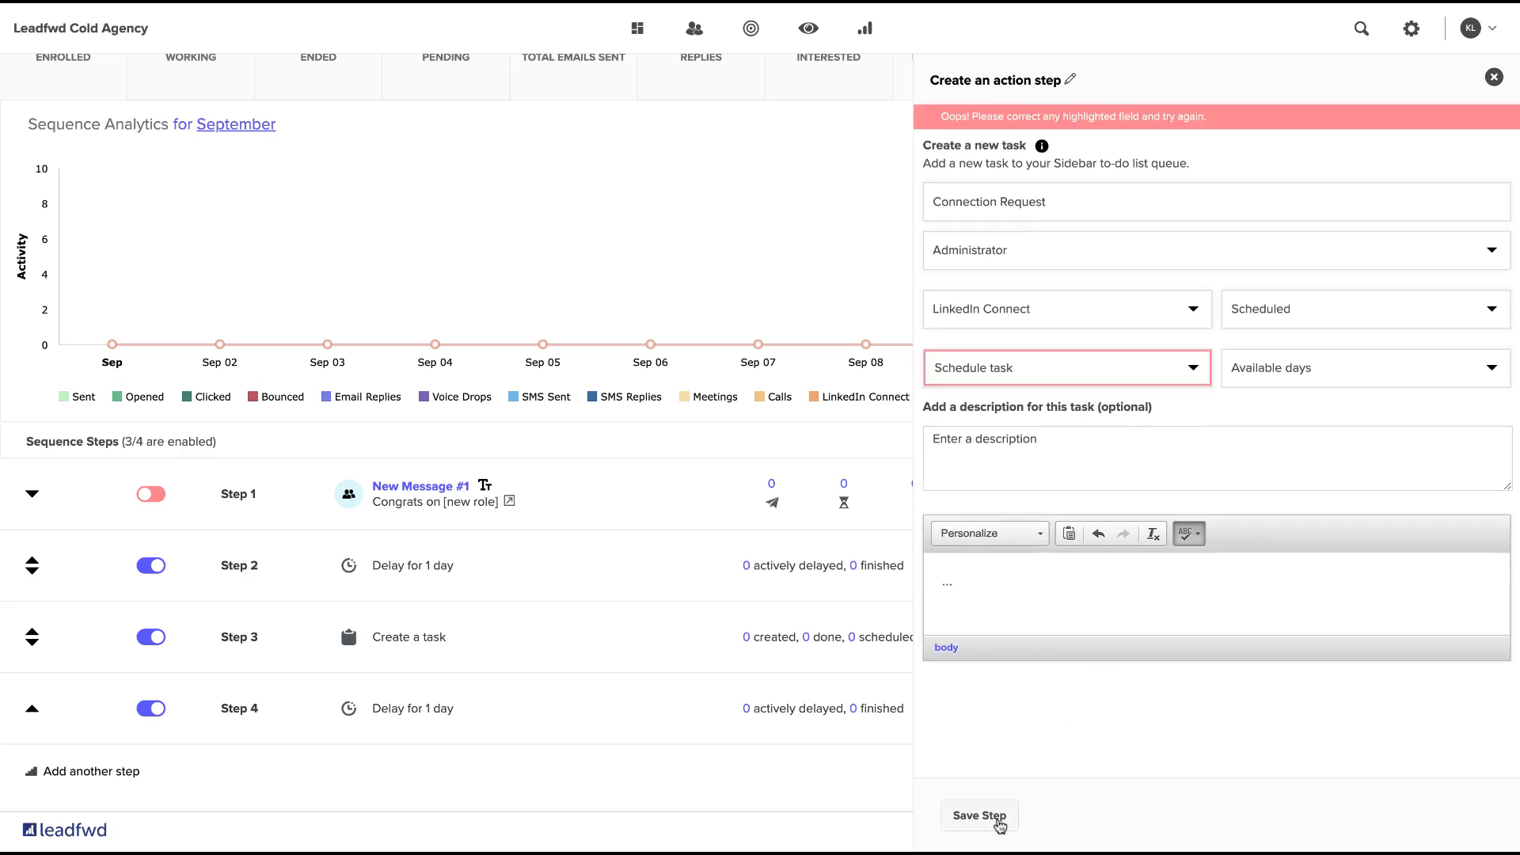
{"action": "left_click", "coordinate": [1035, 377]}
{"action": "left_click", "coordinate": [998, 828]}
{"action": "left_click", "coordinate": [1366, 367]}
{"action": "left_click", "coordinate": [1008, 827]}
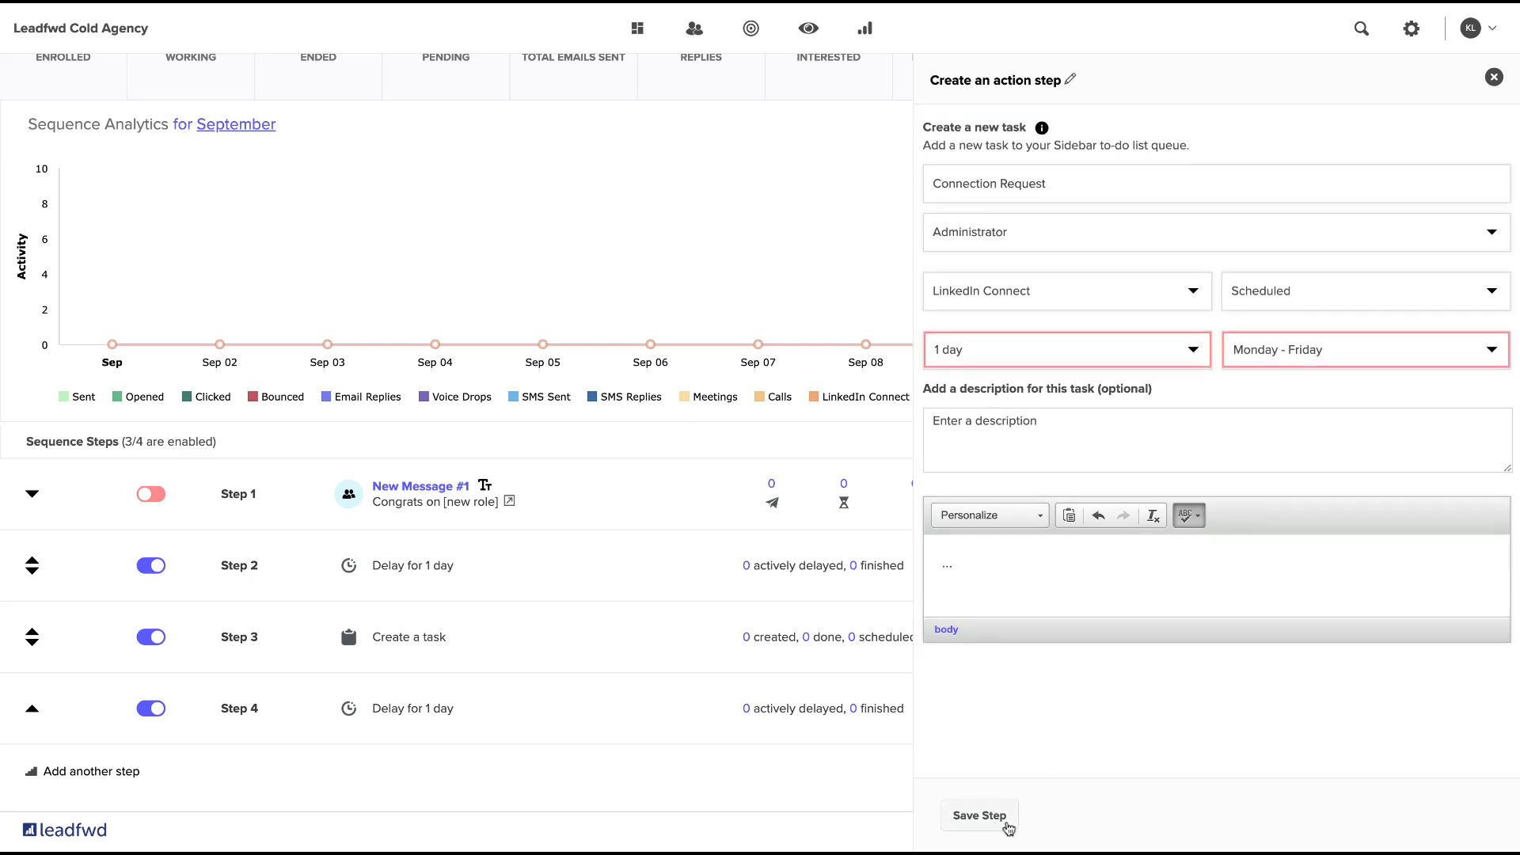
Add another 1-day delay step after the LinkedIn connection request task and save it.
{"action": "scroll", "coordinate": [887, 641], "scroll_direction": "down", "scroll_amount": 3}
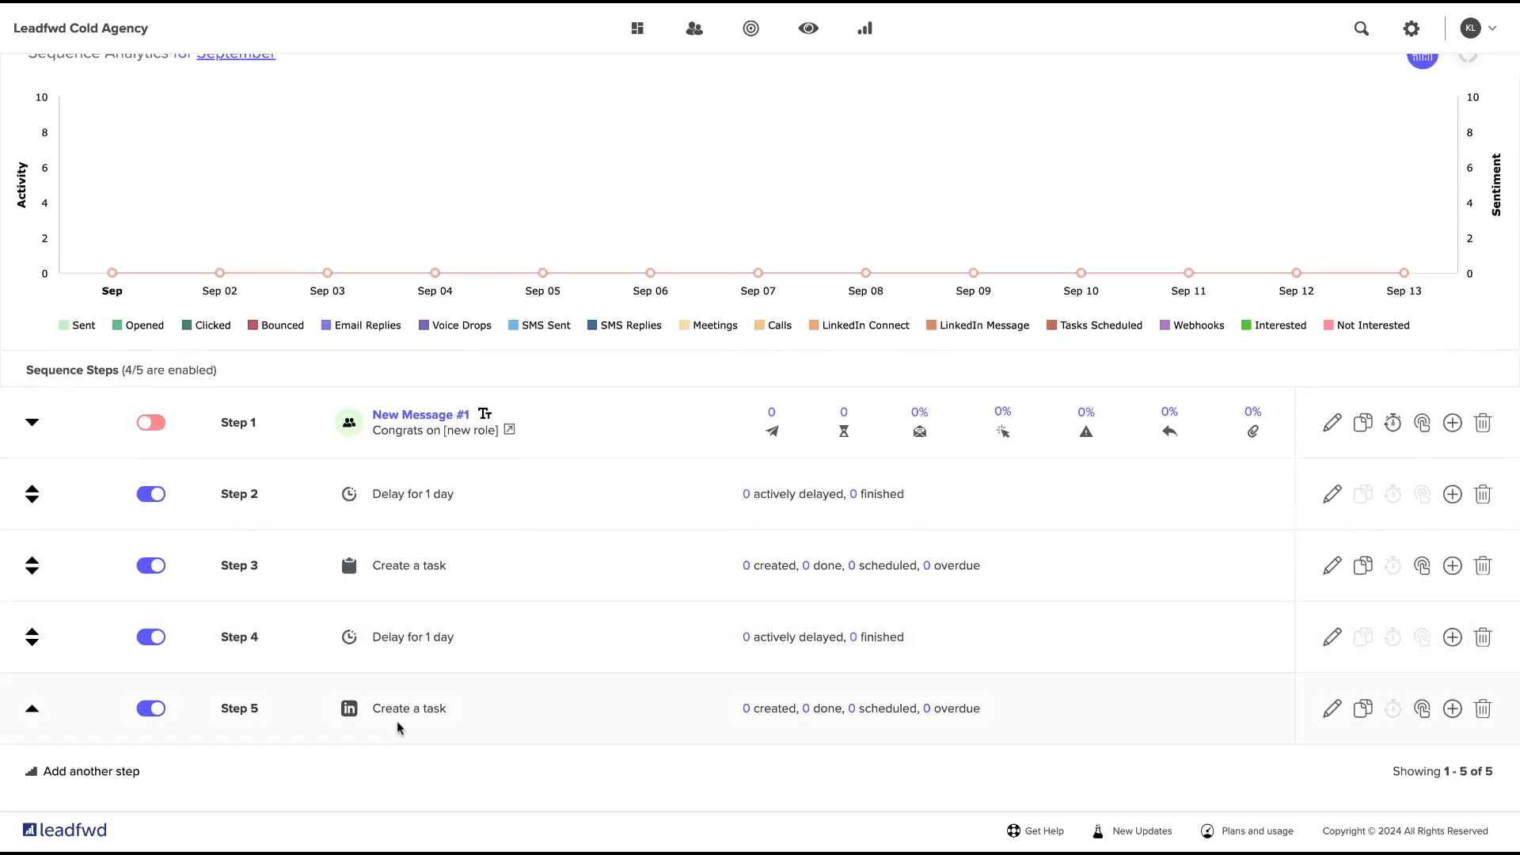
{"action": "left_click", "coordinate": [117, 774]}
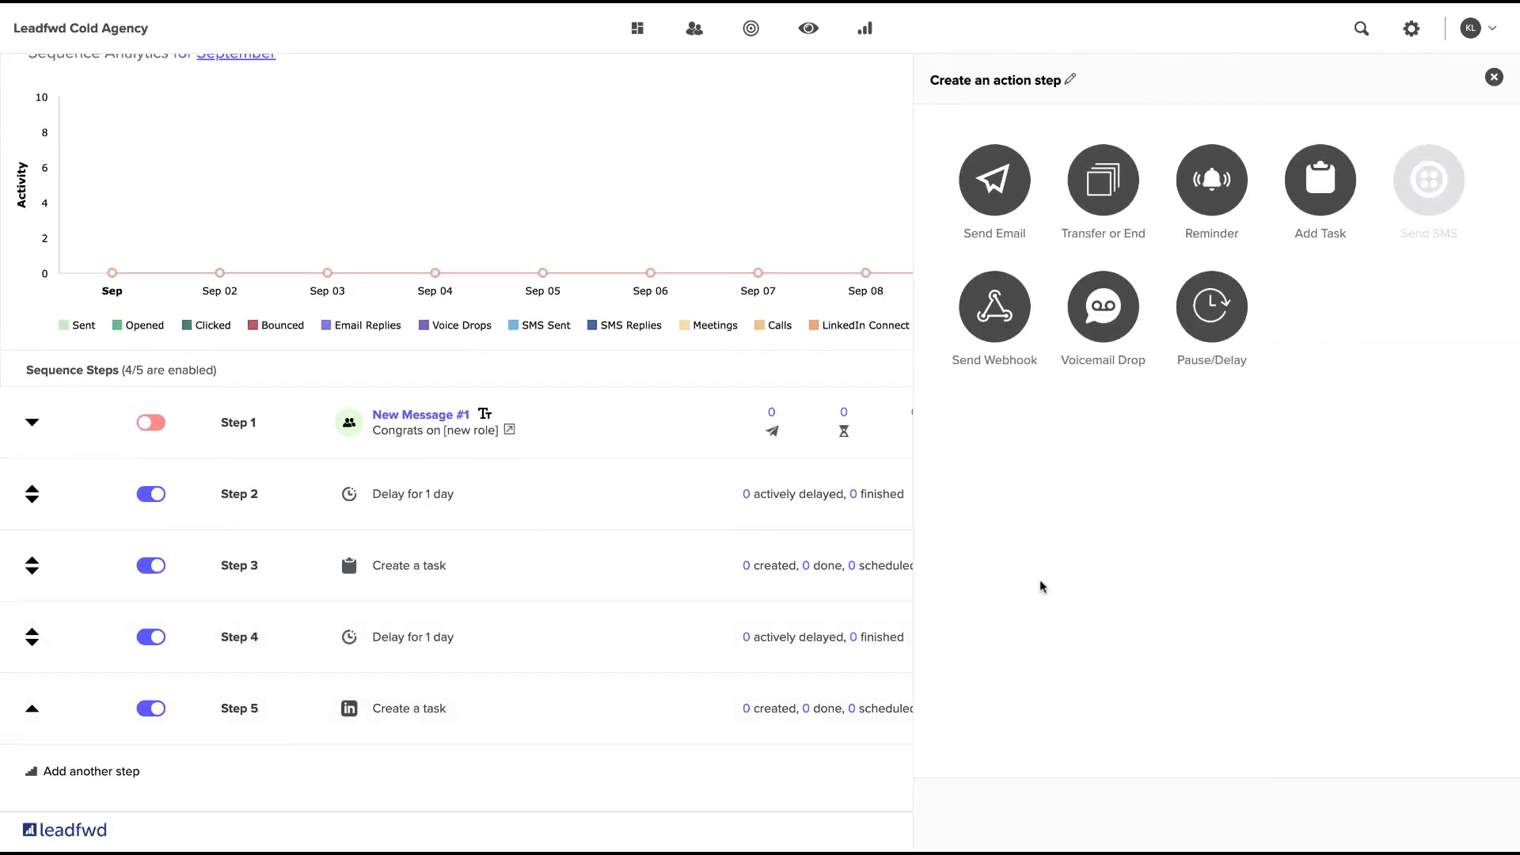
{"action": "left_click", "coordinate": [1193, 358]}
{"action": "left_click", "coordinate": [1093, 179]}
{"action": "type", "text": "1"}
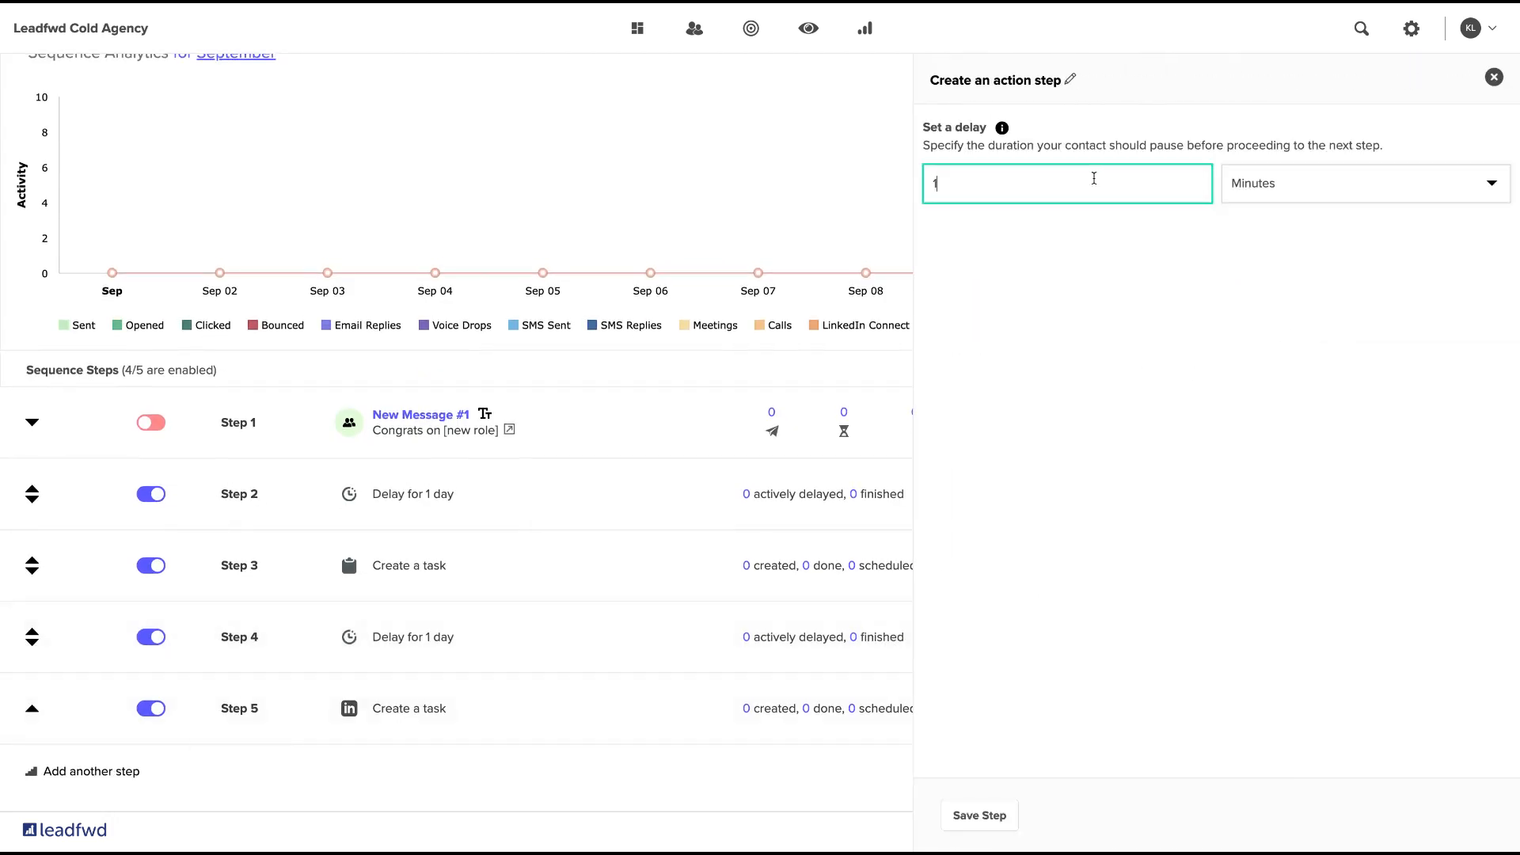
{"action": "left_click", "coordinate": [1327, 188]}
{"action": "left_click", "coordinate": [1327, 221]}
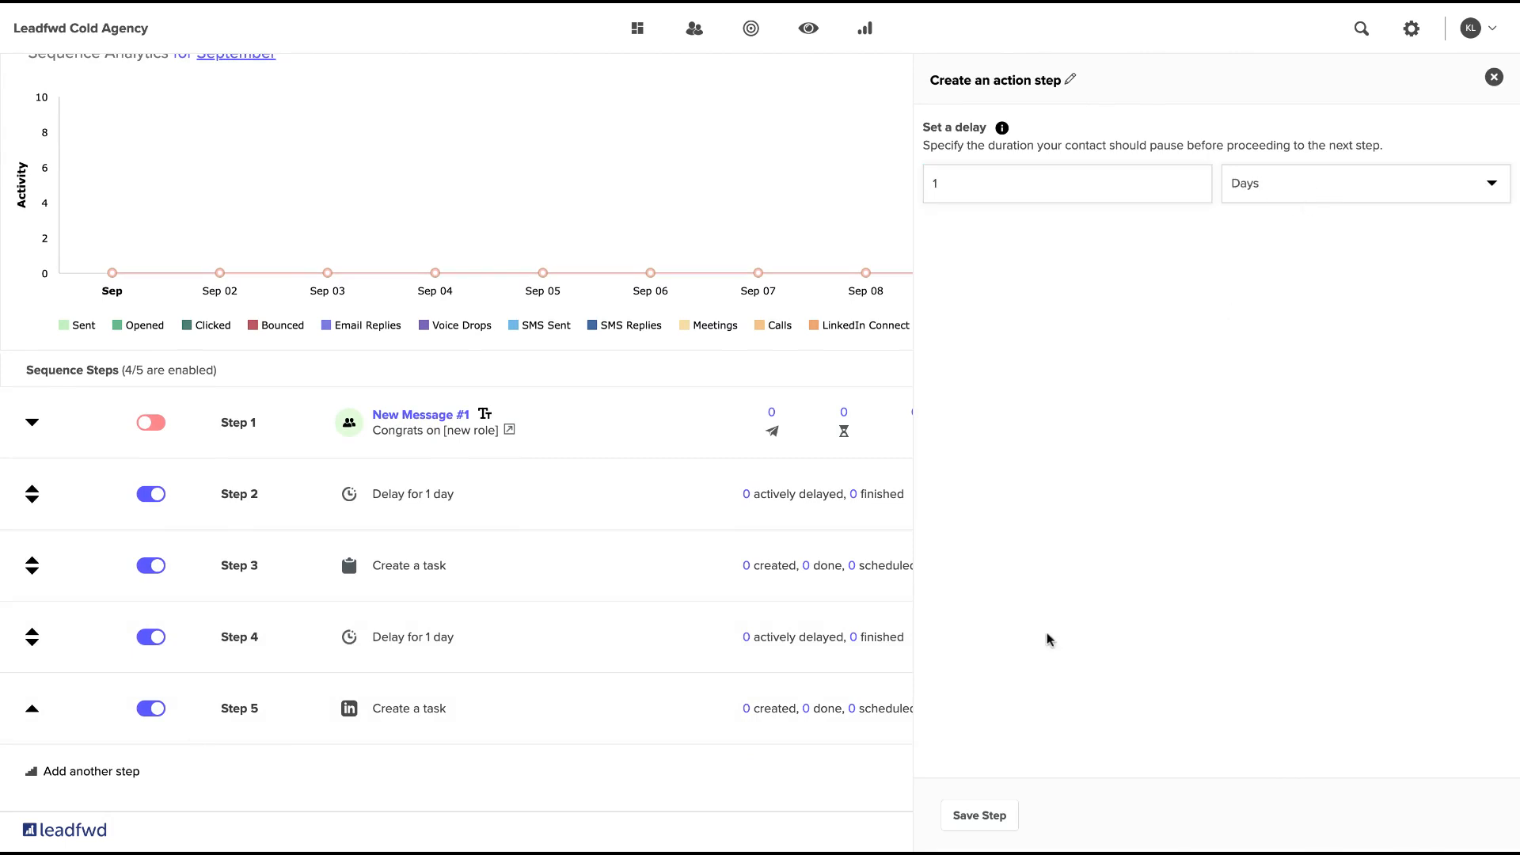
{"action": "left_click", "coordinate": [992, 817]}
Clone the New Message #1 email step to the end of the sequence.
{"action": "scroll", "coordinate": [842, 697], "scroll_direction": "down", "scroll_amount": 5}
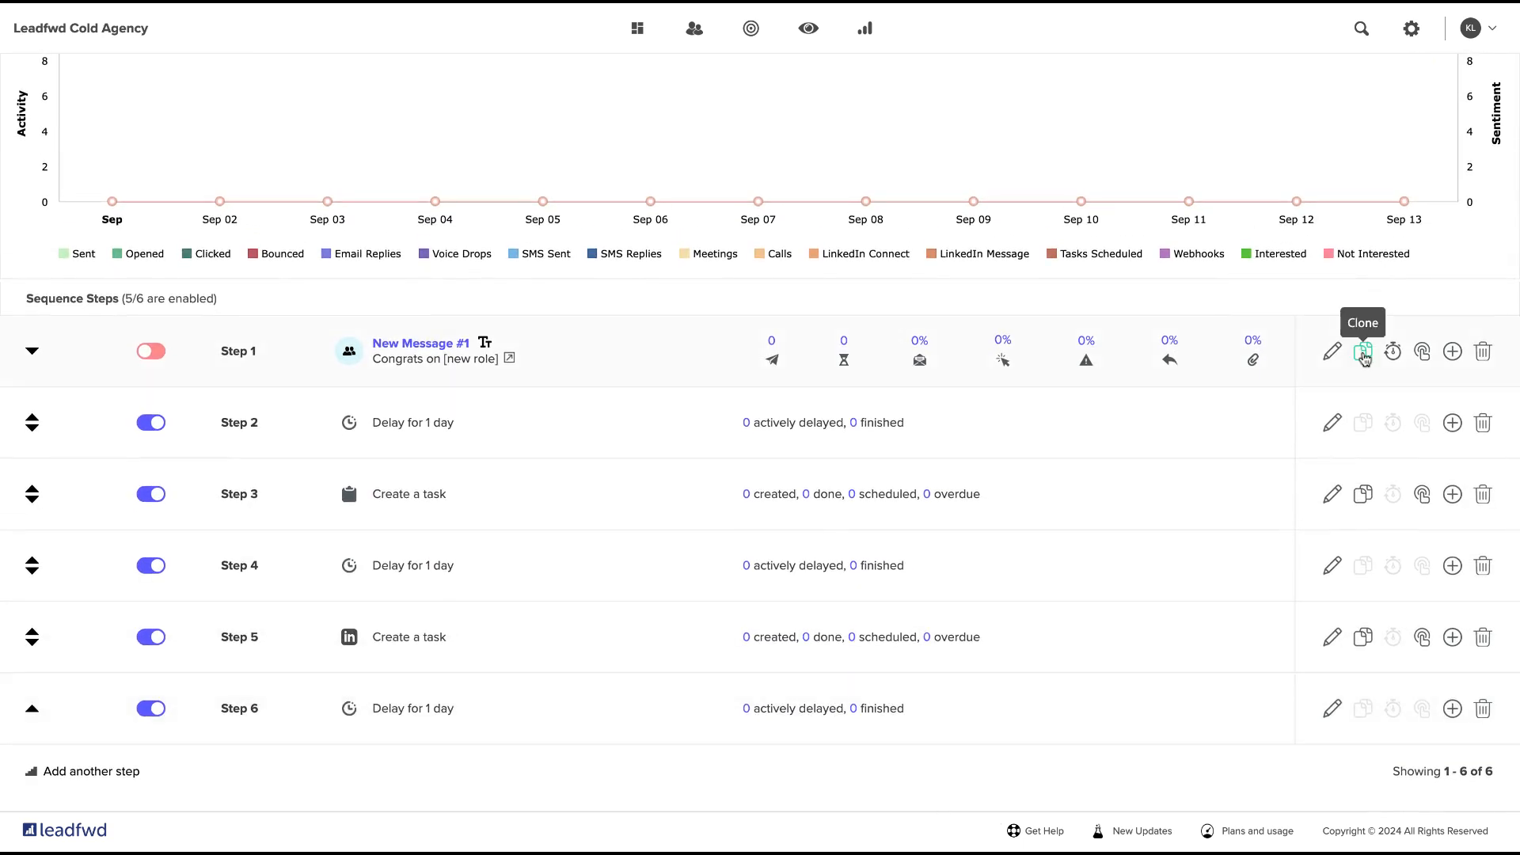
{"action": "left_click", "coordinate": [1363, 352]}
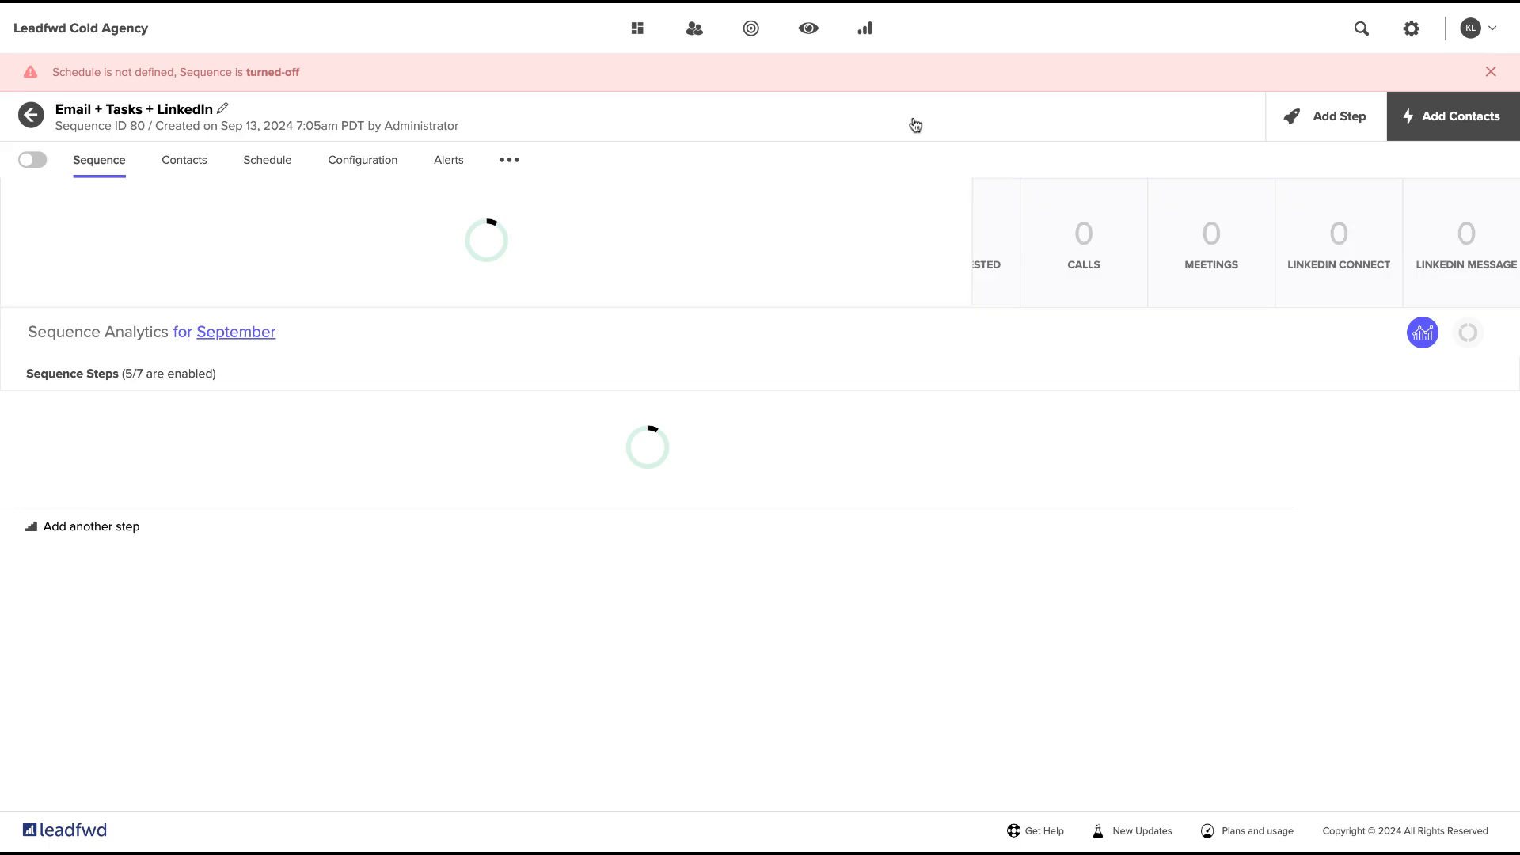
{"action": "scroll", "coordinate": [785, 622], "scroll_direction": "down", "scroll_amount": 5}
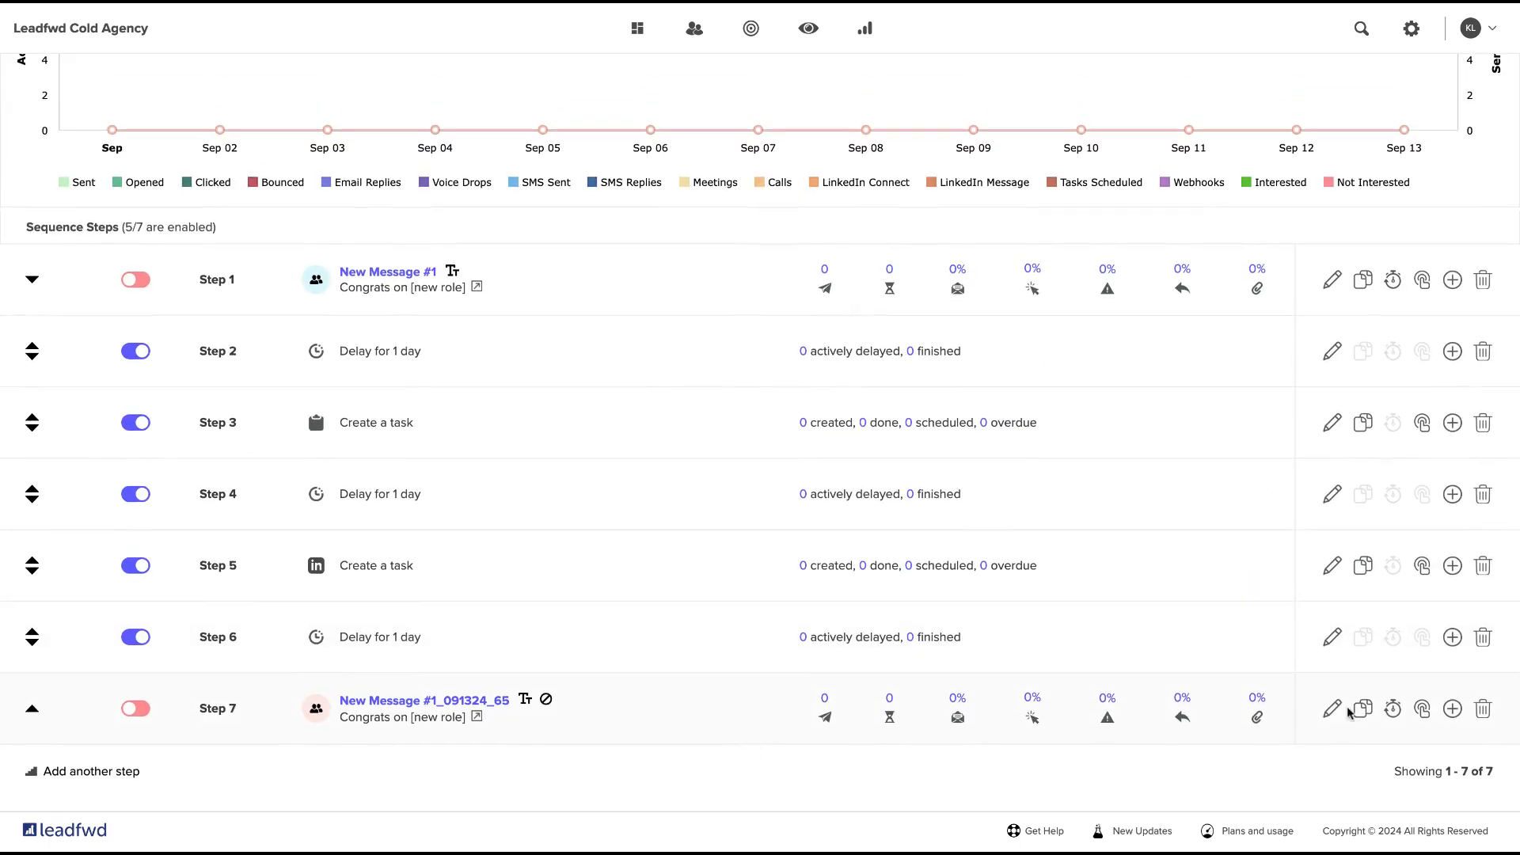
Open the cloned email in step 7 to review its content and close it, discarding any changes.
{"action": "left_click", "coordinate": [1333, 707]}
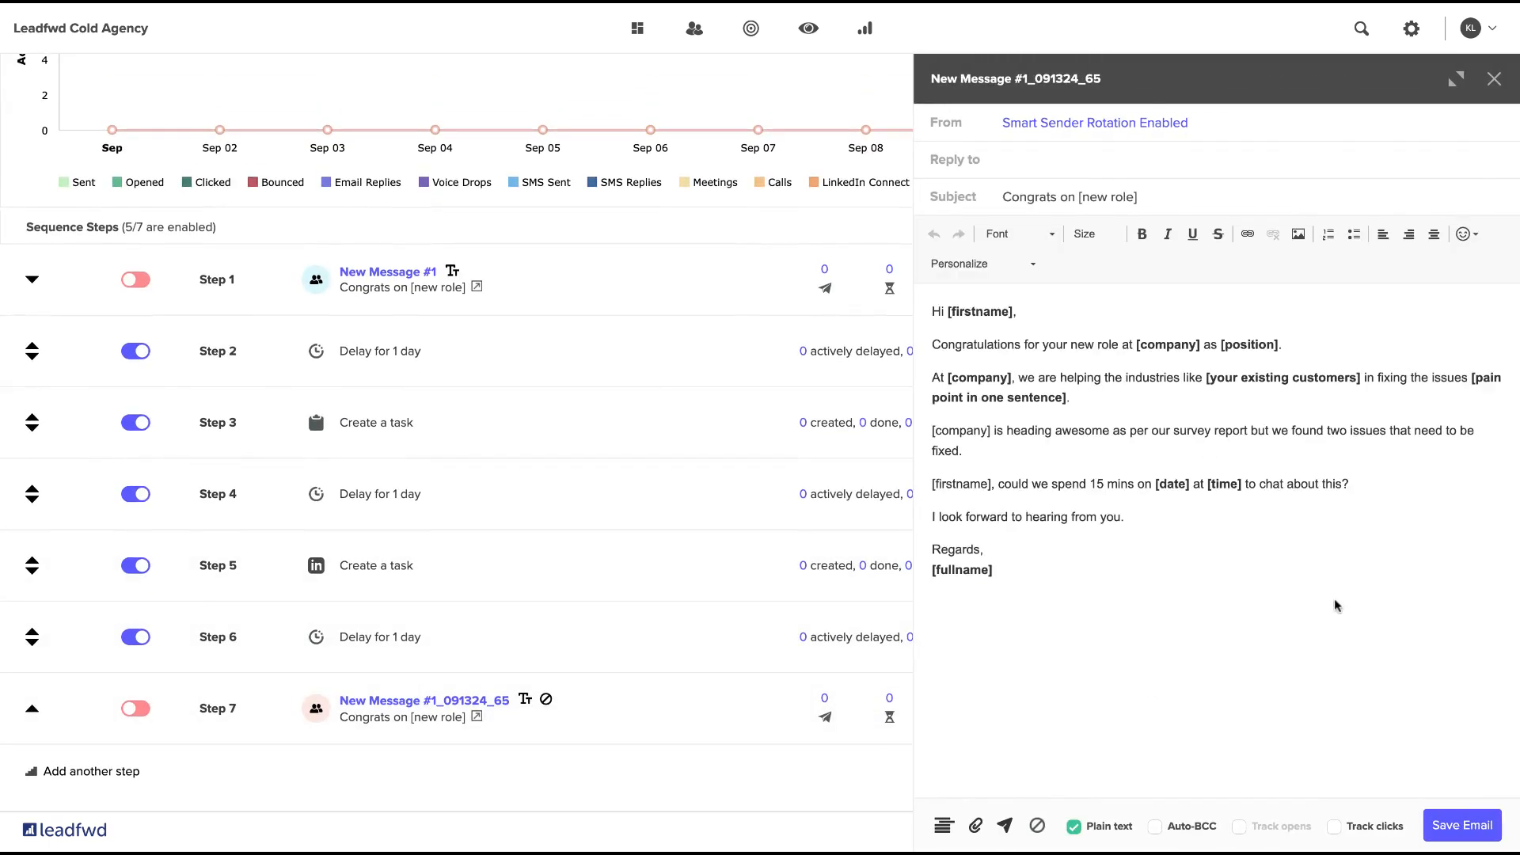
{"action": "left_click", "coordinate": [1494, 78]}
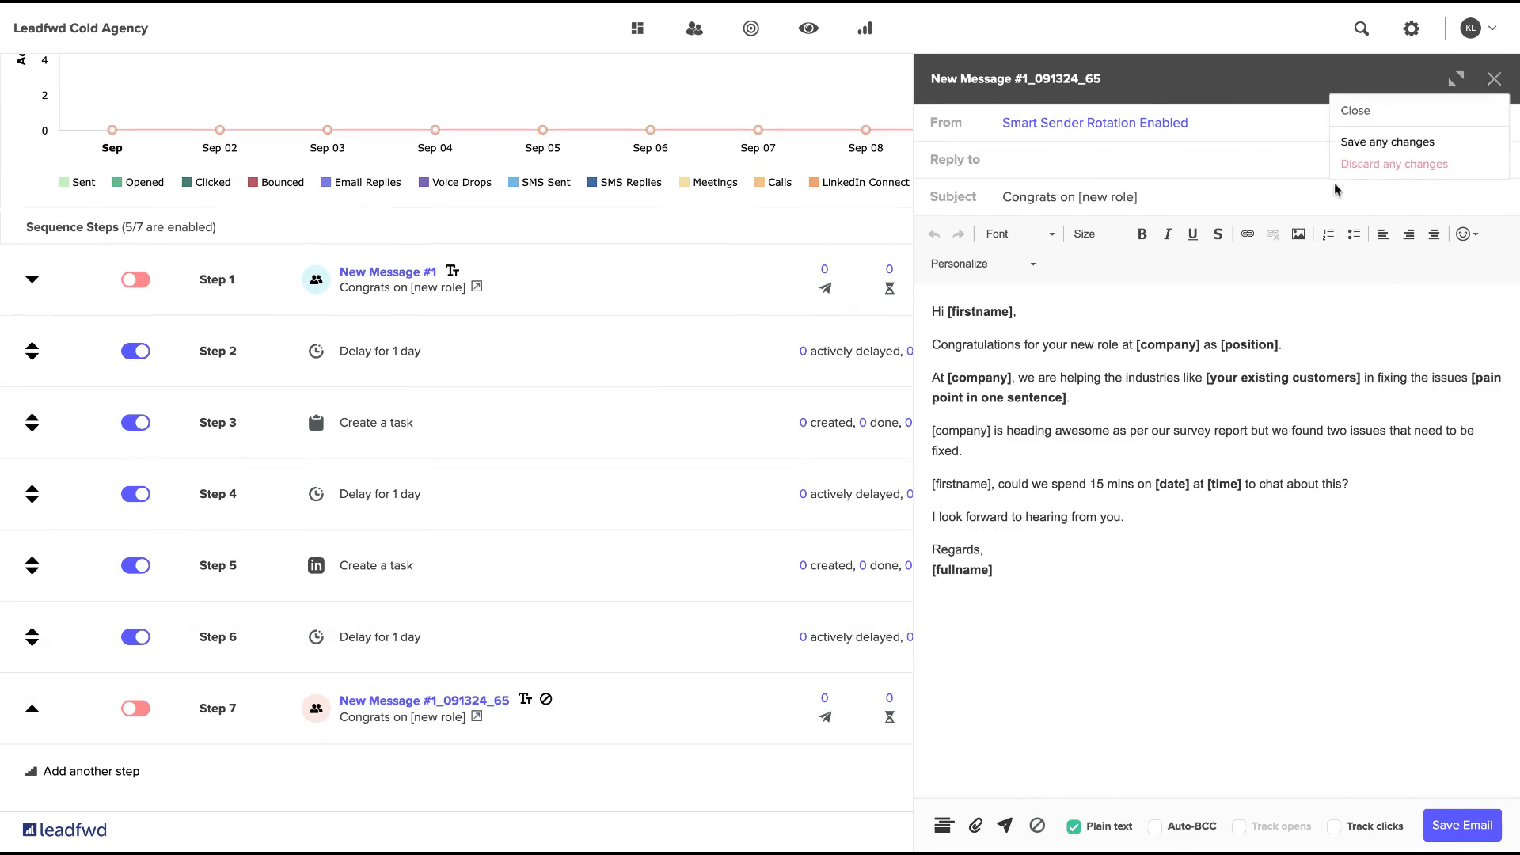
{"action": "left_click", "coordinate": [1384, 164]}
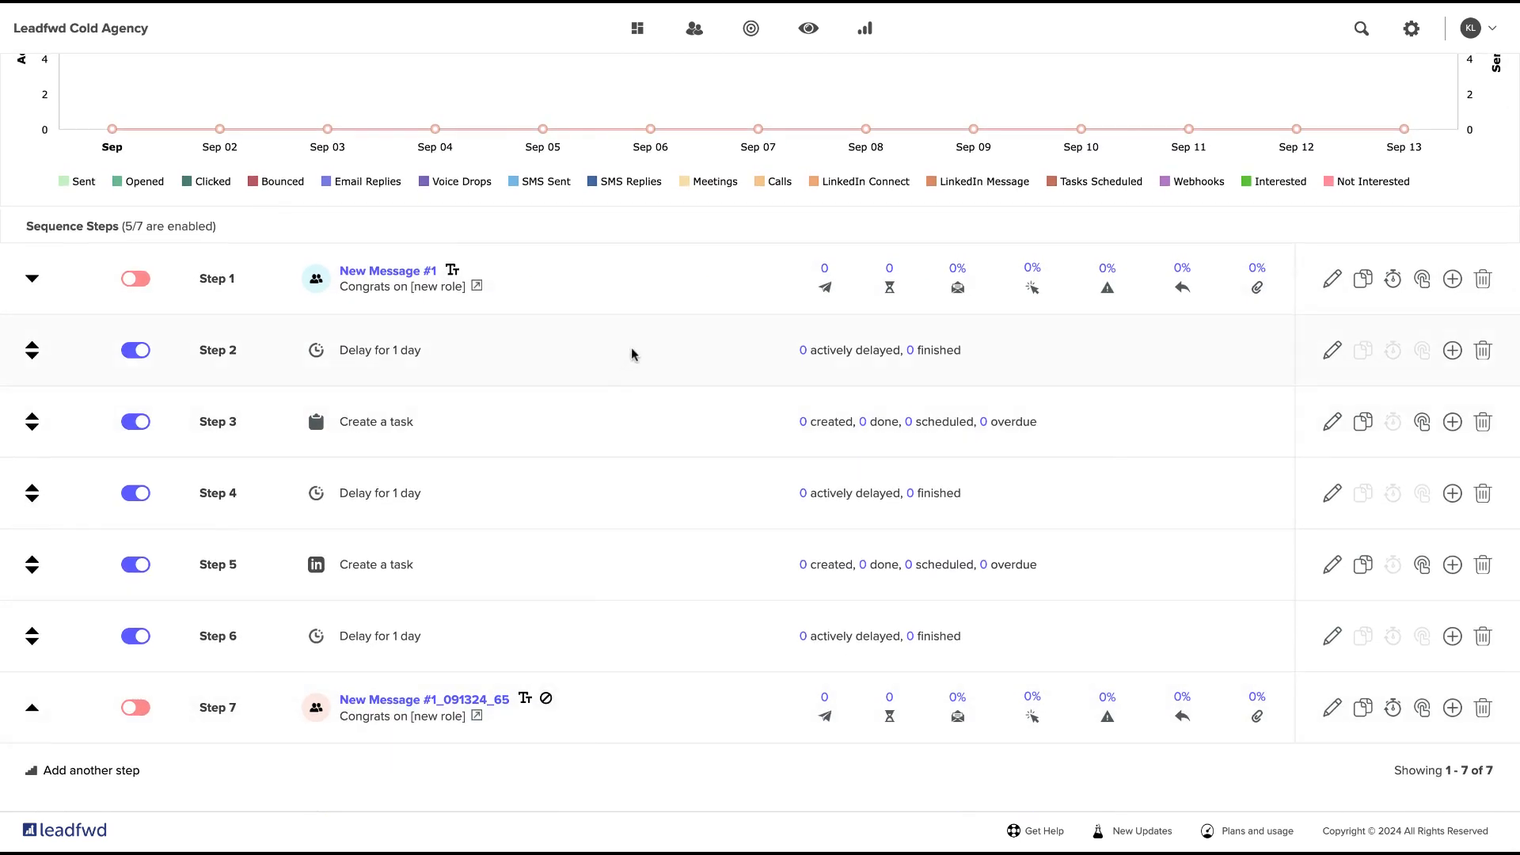
{"action": "scroll", "coordinate": [660, 552], "scroll_direction": "up", "scroll_amount": 1}
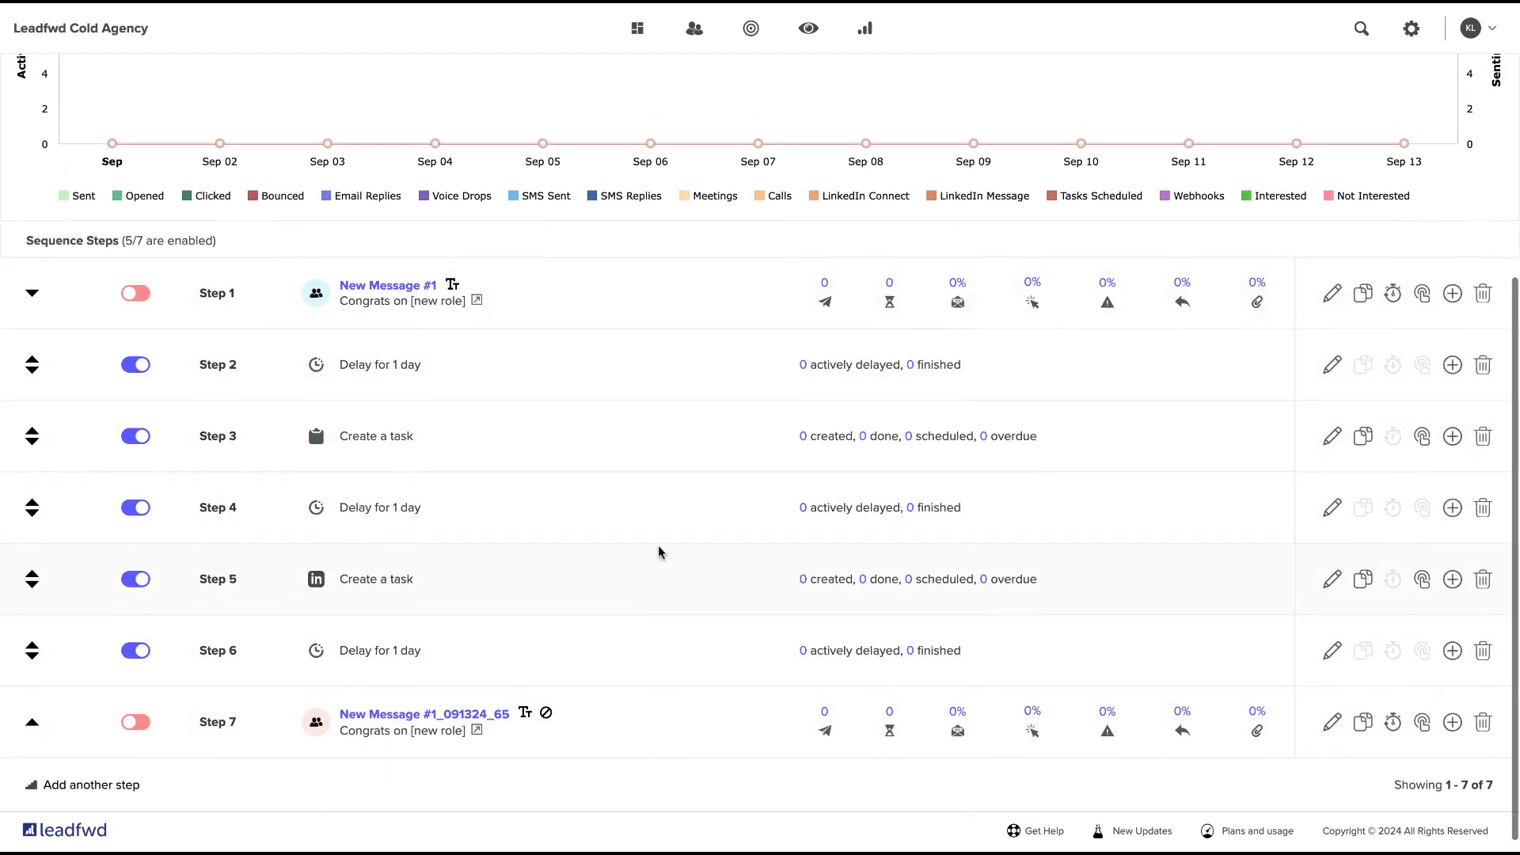
{"action": "scroll", "coordinate": [660, 552], "scroll_direction": "up", "scroll_amount": 5}
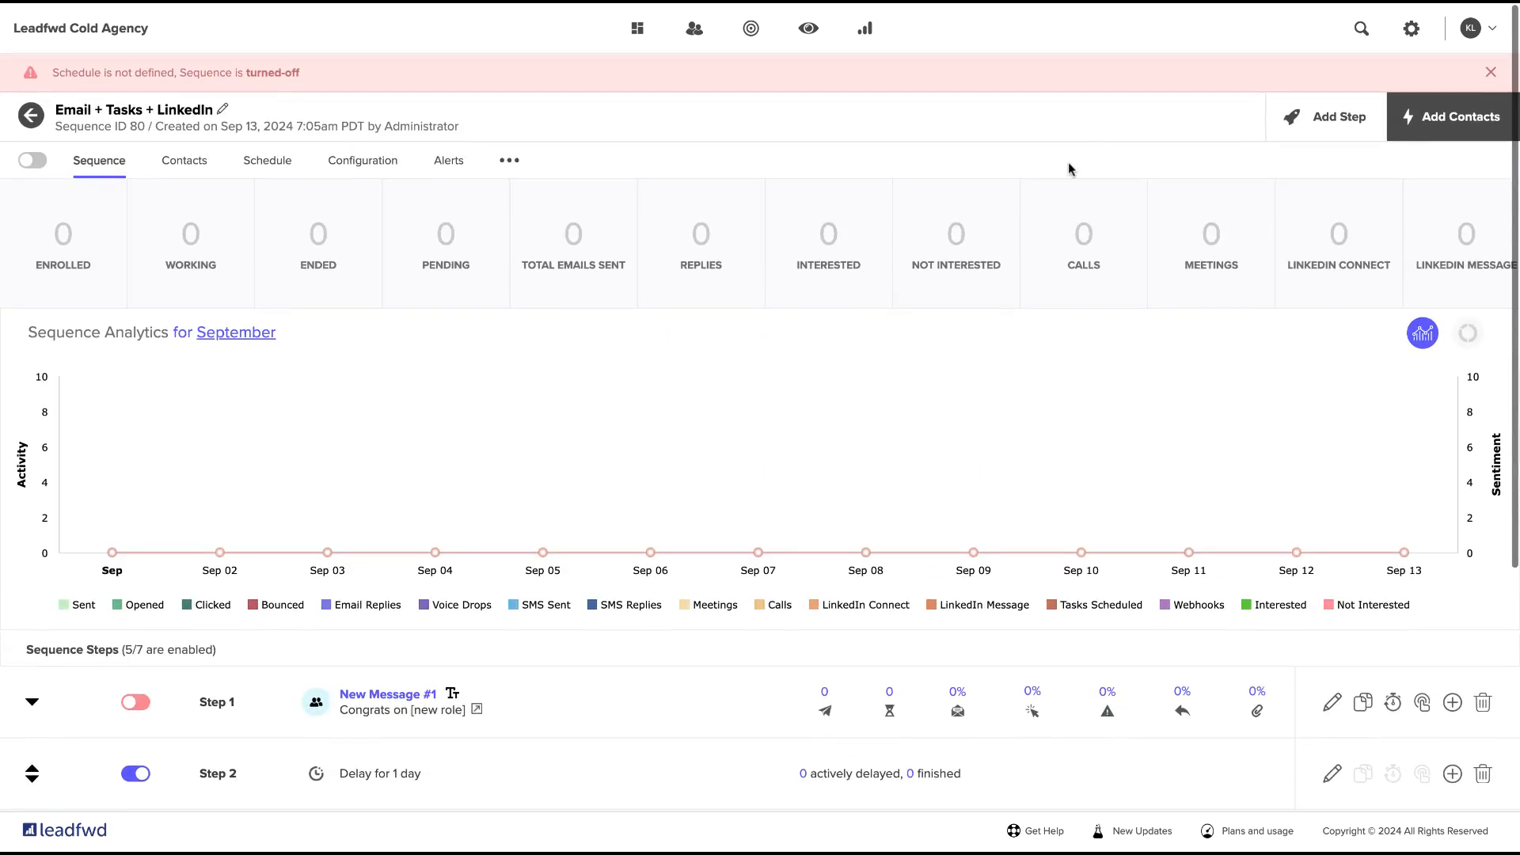
Open the task queue in the Leadfwd sidebar and switch its list to the due tasks.
{"action": "scroll", "coordinate": [980, 470], "scroll_direction": "down", "scroll_amount": 3}
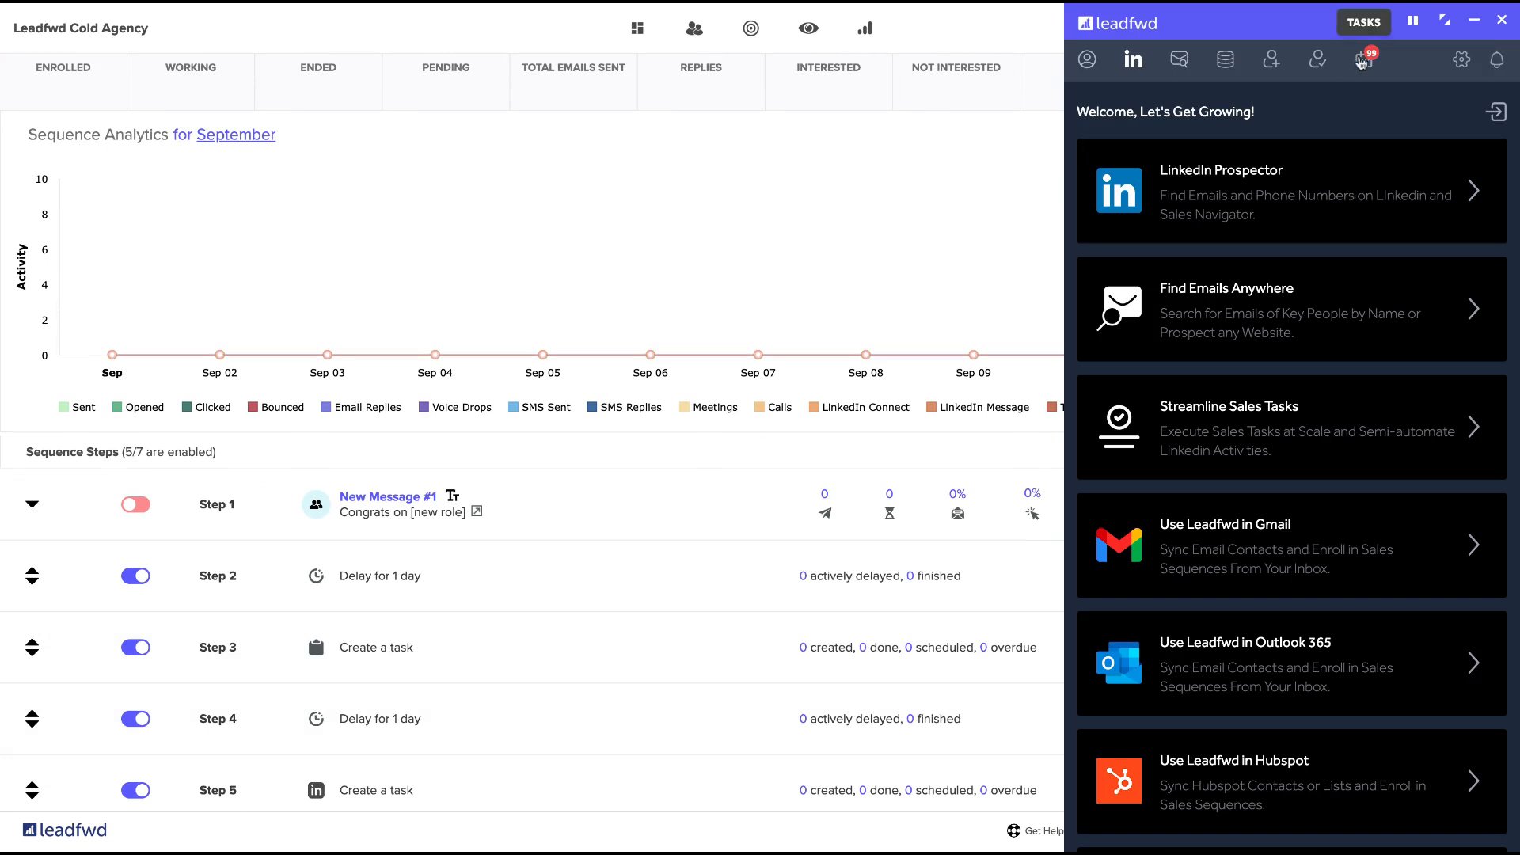
{"action": "left_click", "coordinate": [1366, 65]}
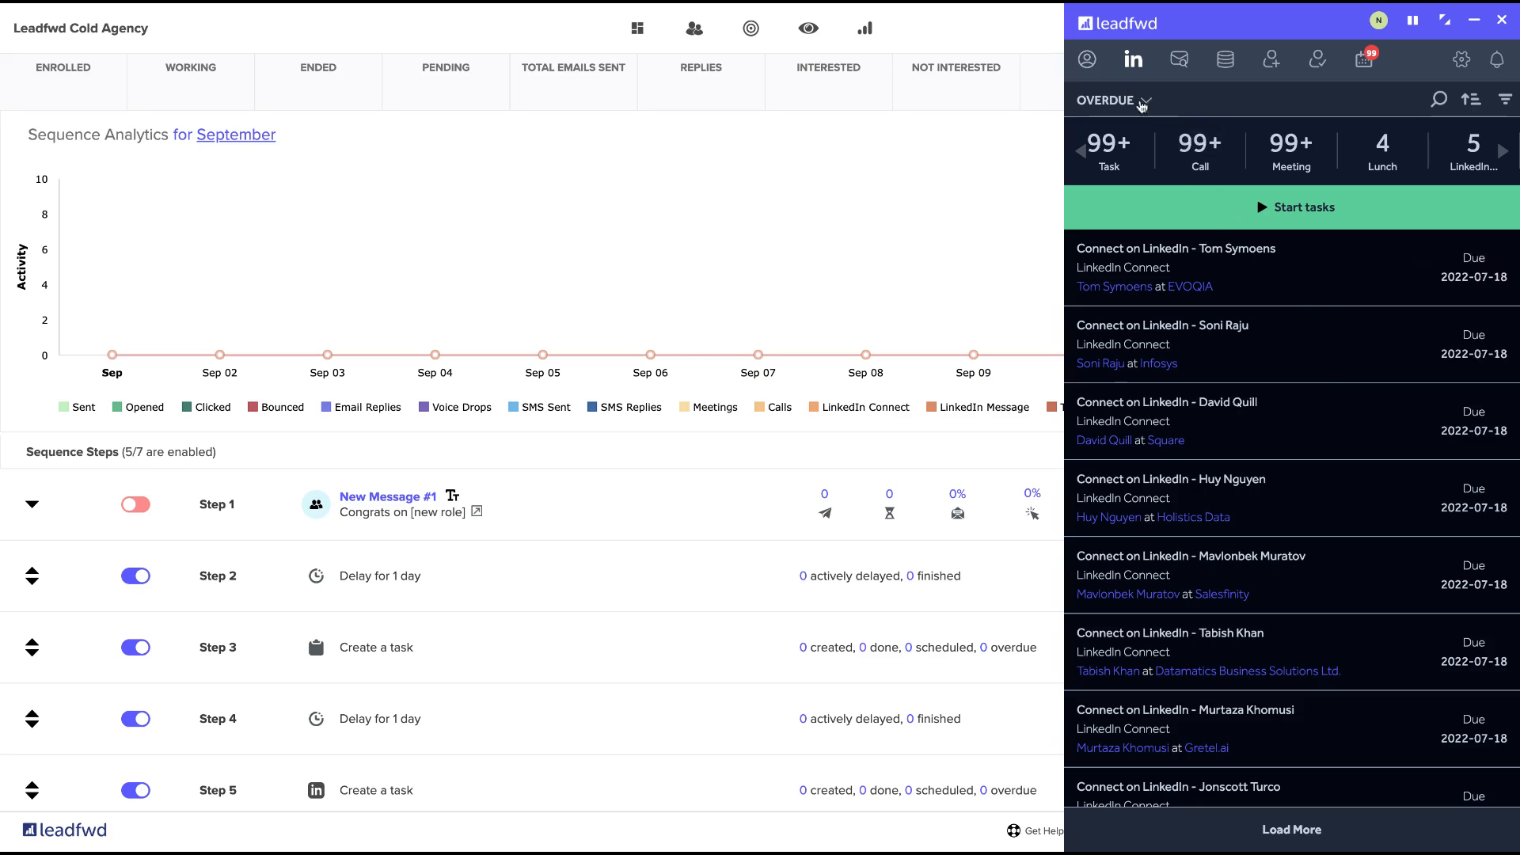
{"action": "left_click", "coordinate": [1146, 102]}
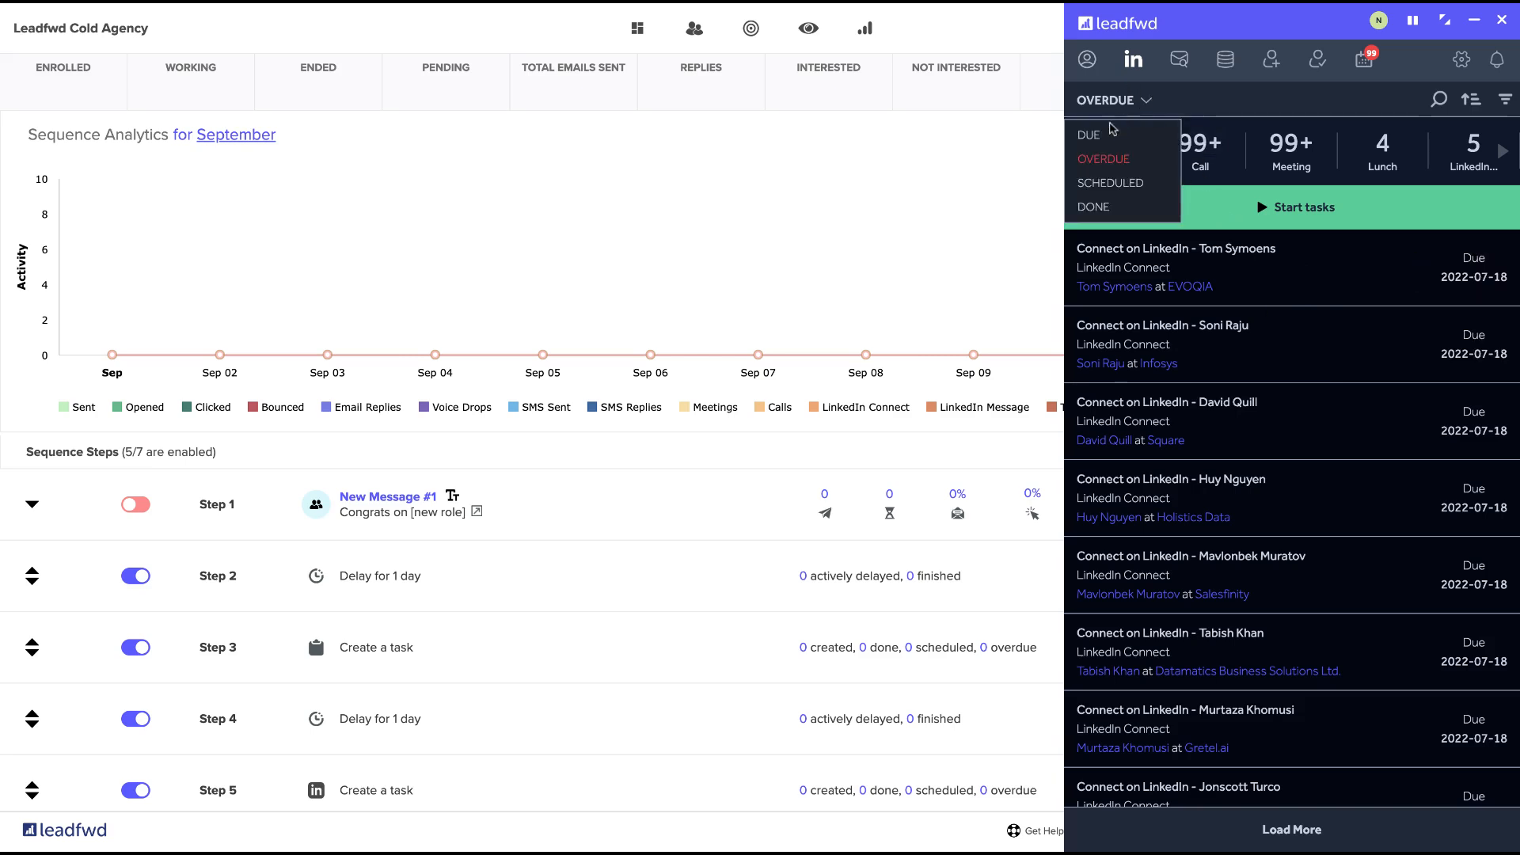
{"action": "left_click", "coordinate": [1108, 139]}
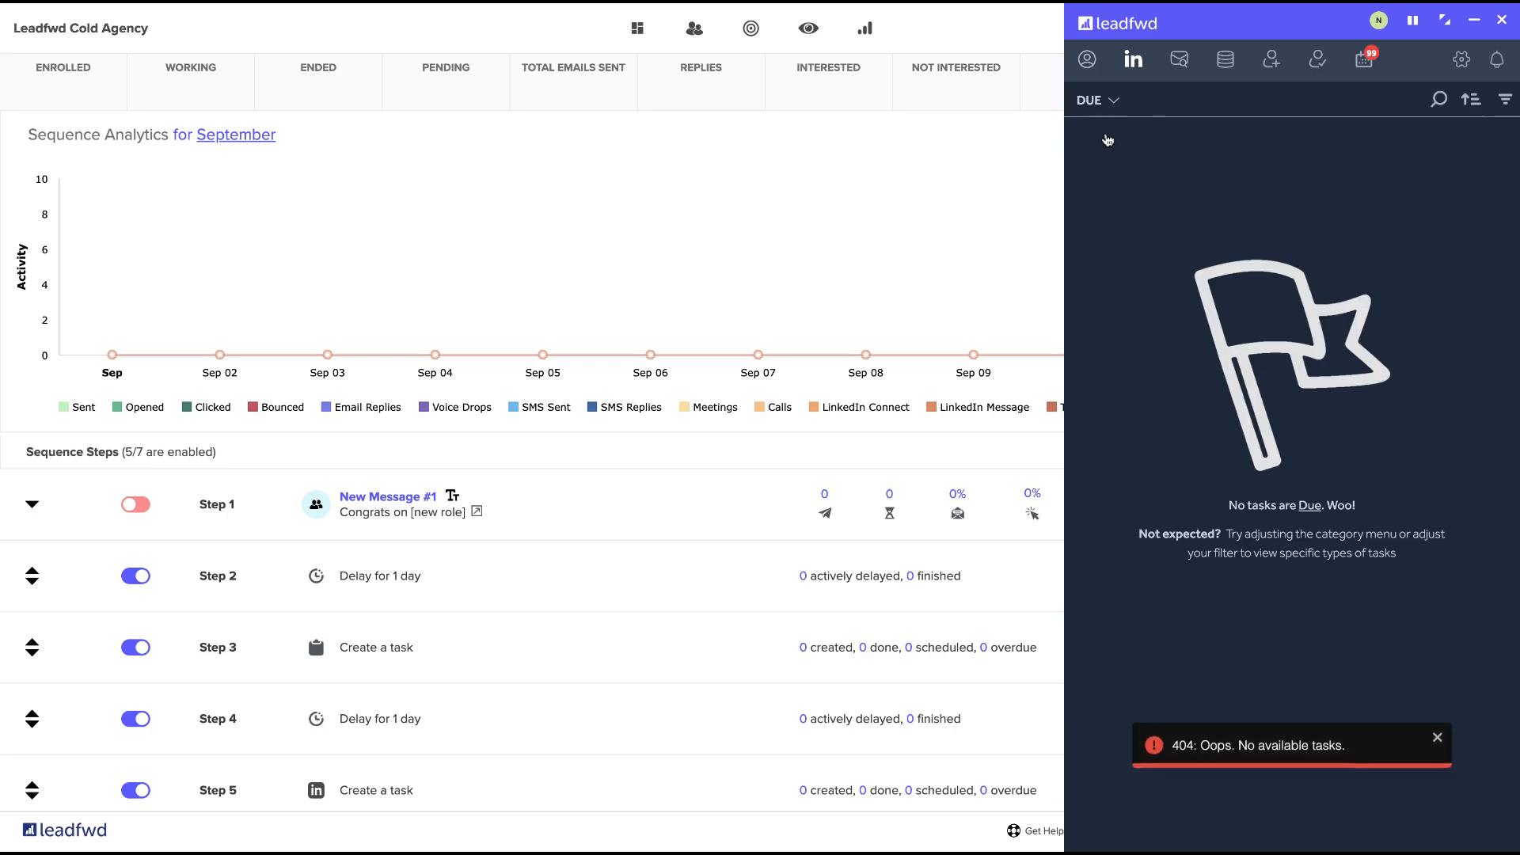
{"action": "left_click", "coordinate": [1116, 105]}
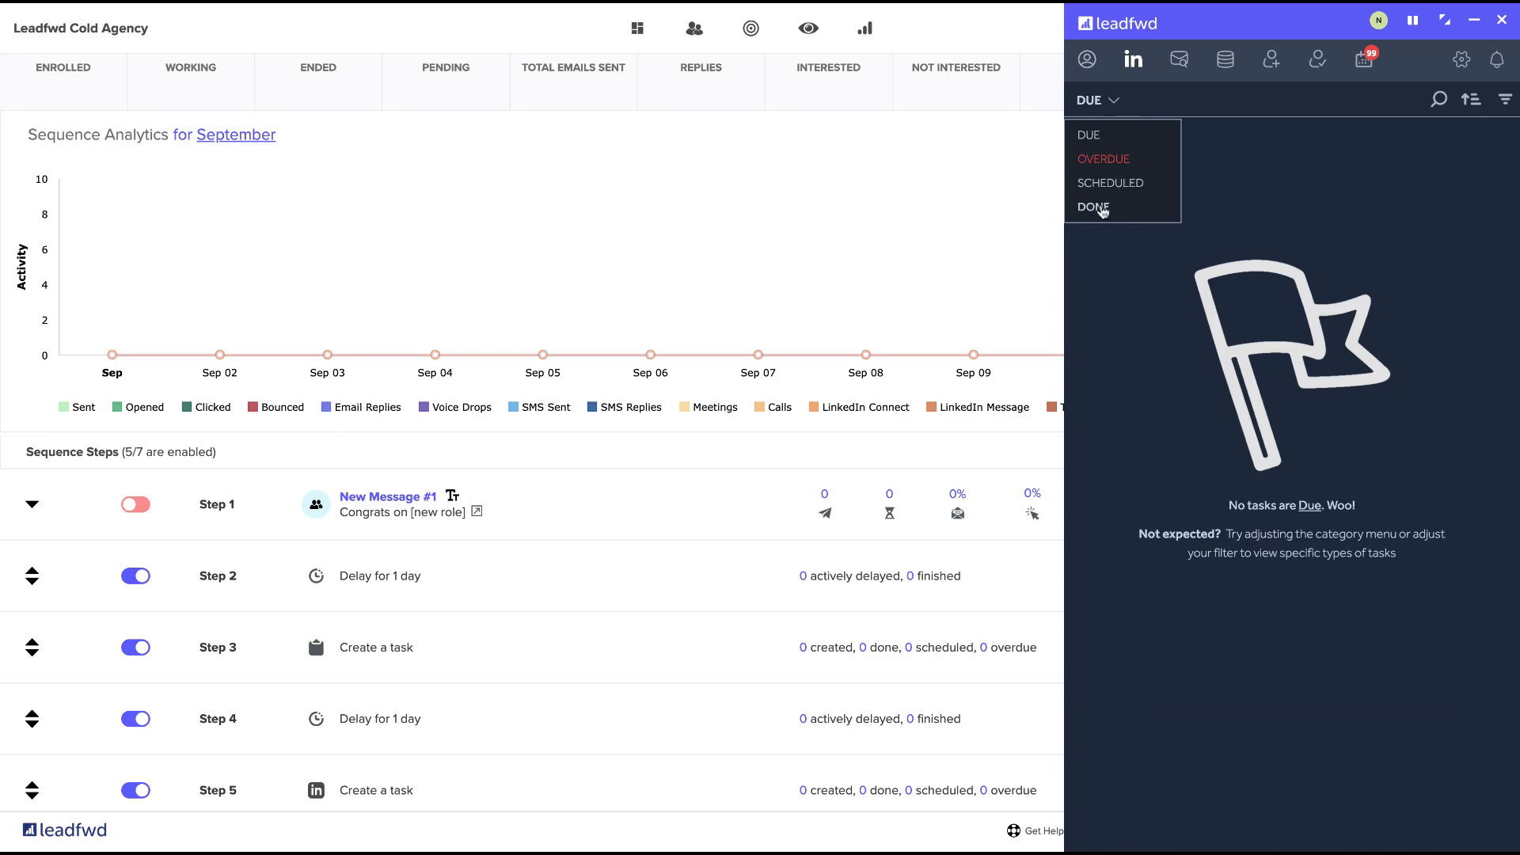
{"action": "left_click", "coordinate": [1101, 148]}
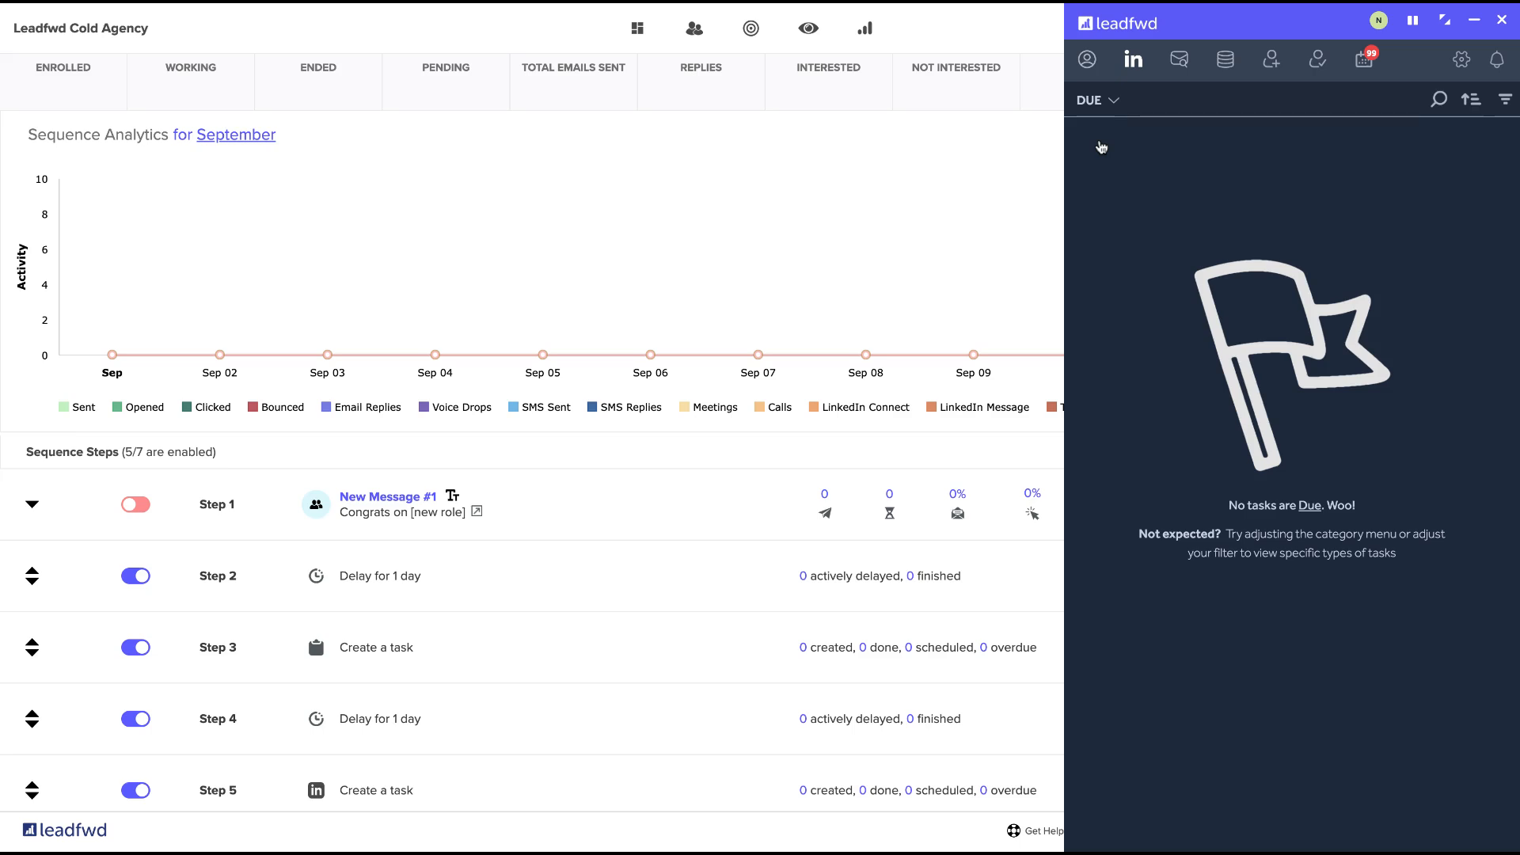
Switch the task queue to overdue tasks and look through the task type categories.
{"action": "left_click", "coordinate": [1103, 106]}
{"action": "left_click", "coordinate": [1110, 167]}
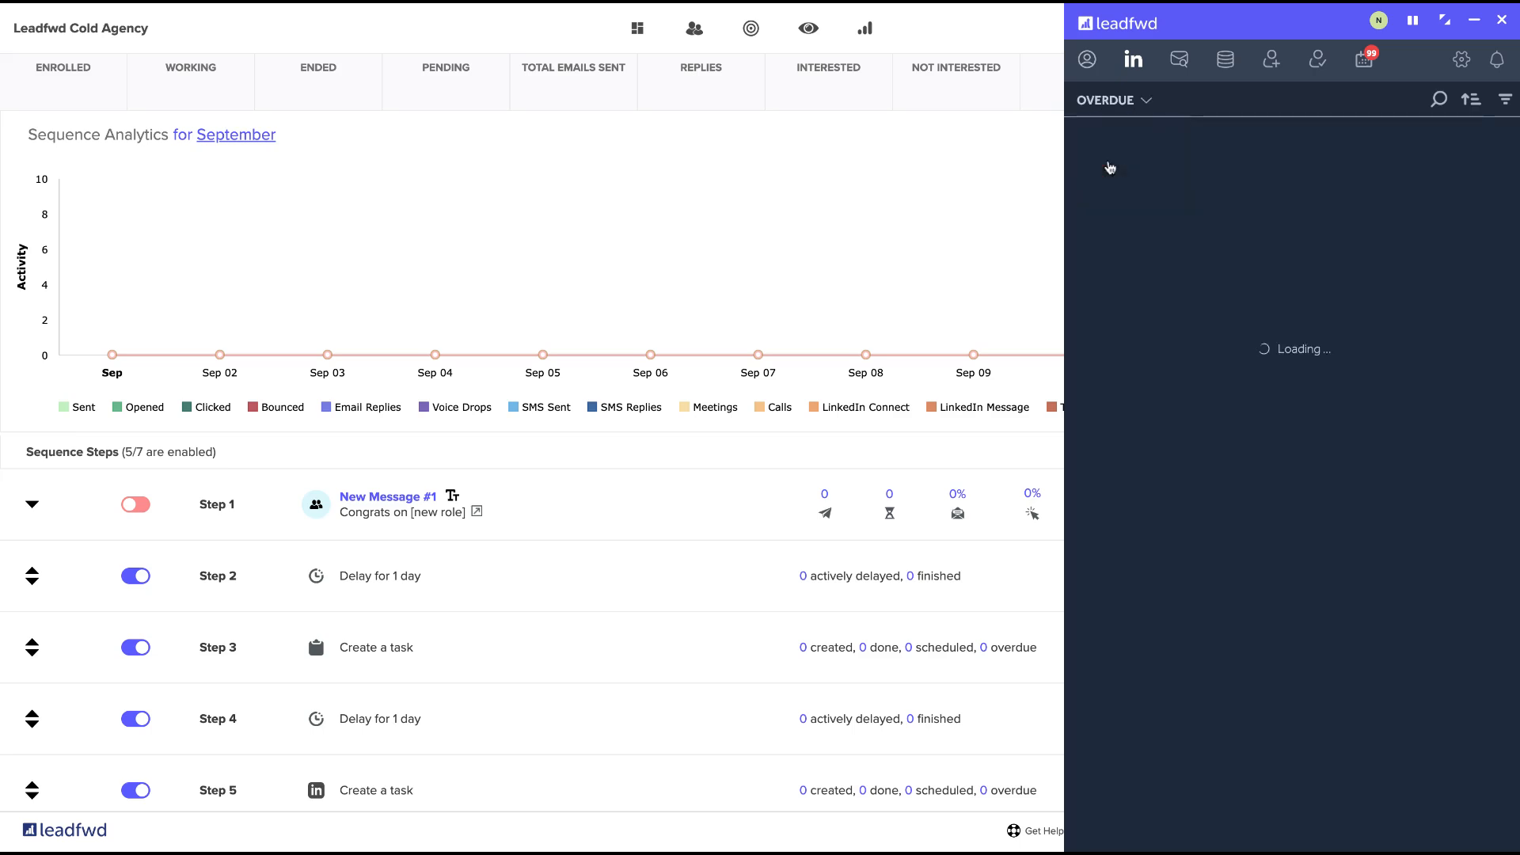
{"action": "left_click", "coordinate": [1501, 151]}
{"action": "left_click", "coordinate": [1502, 151]}
{"action": "left_click", "coordinate": [1501, 151]}
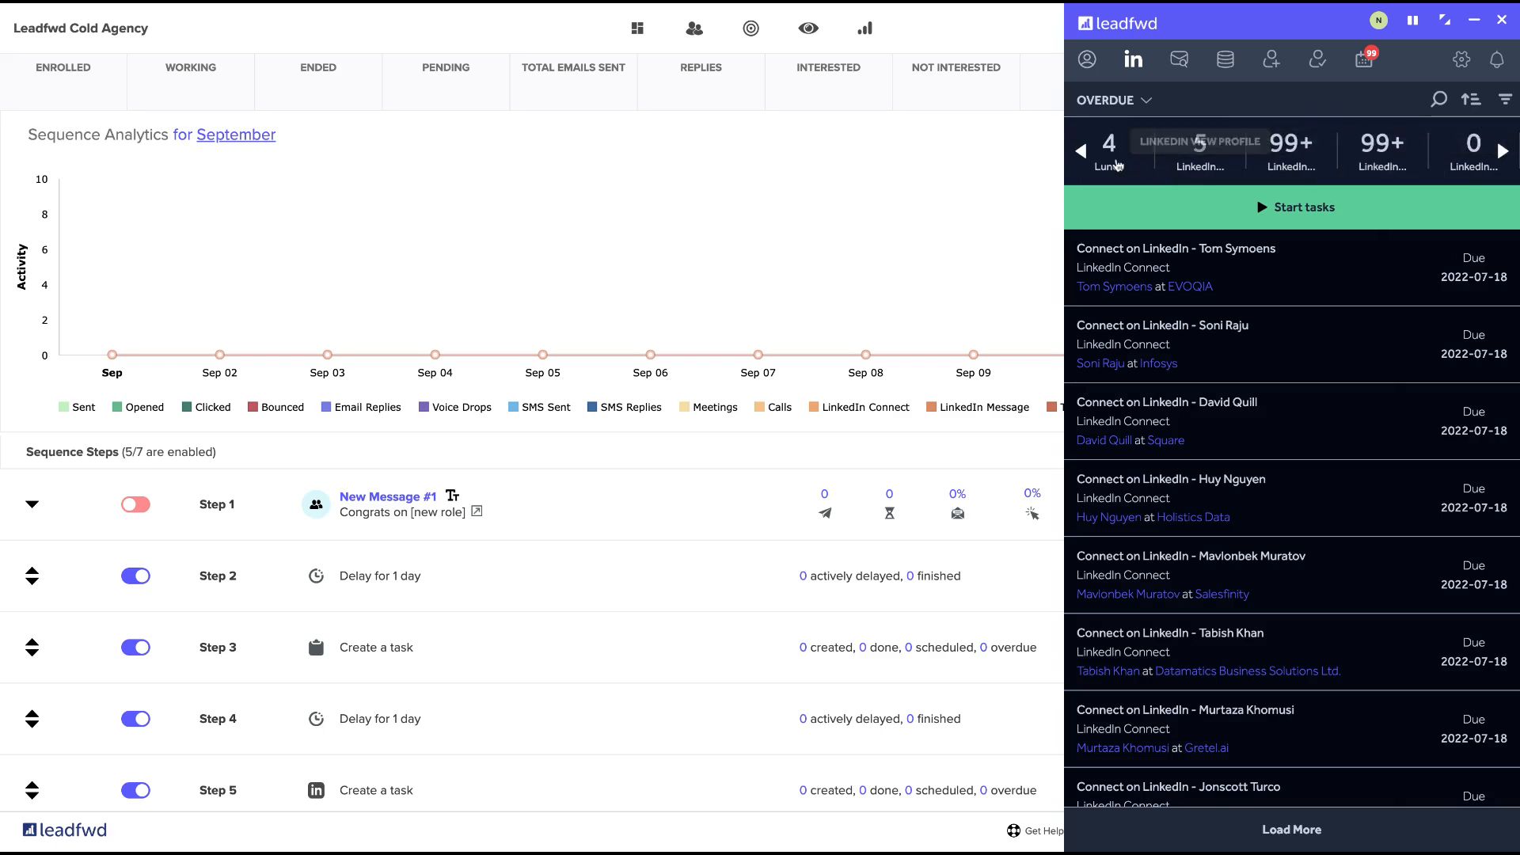
Filter the overdue tasks to calls and reverse their sort order.
{"action": "left_click", "coordinate": [1083, 151]}
{"action": "left_click", "coordinate": [1082, 152]}
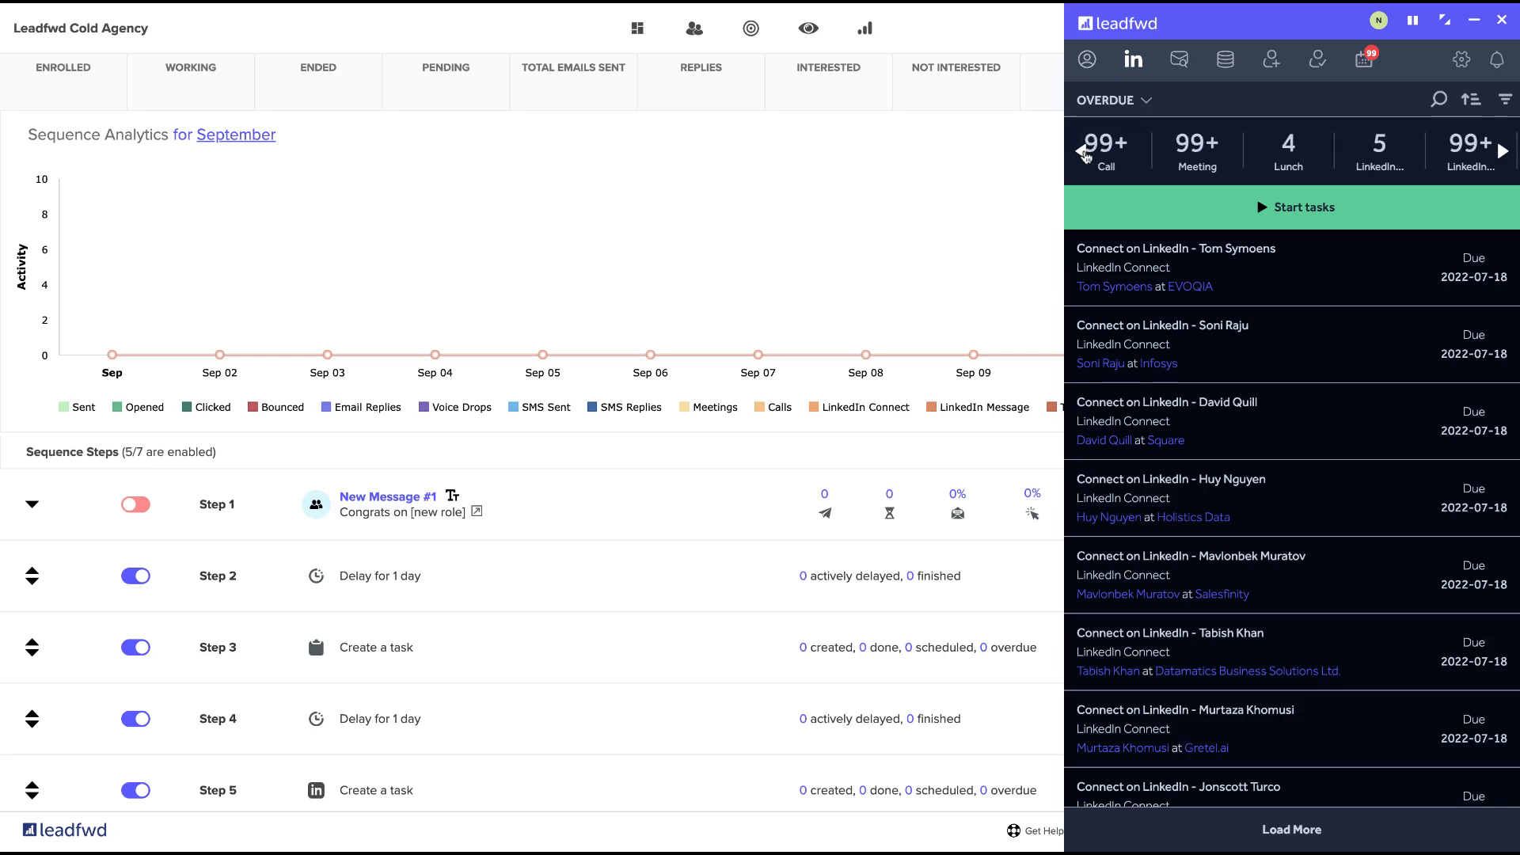
{"action": "left_click", "coordinate": [1082, 151]}
{"action": "left_click", "coordinate": [1209, 144]}
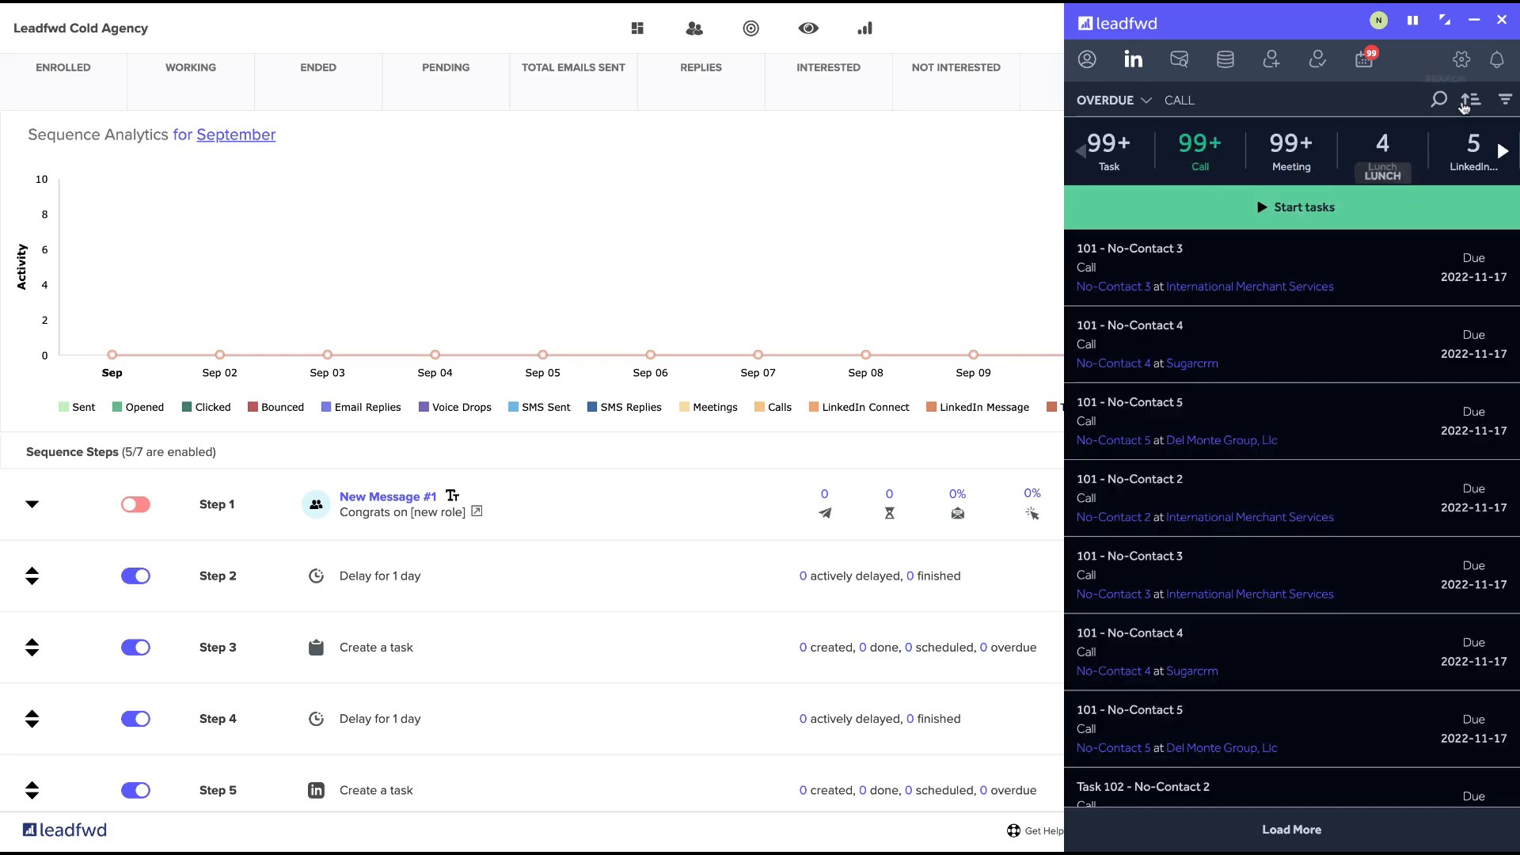
{"action": "left_click", "coordinate": [1471, 101]}
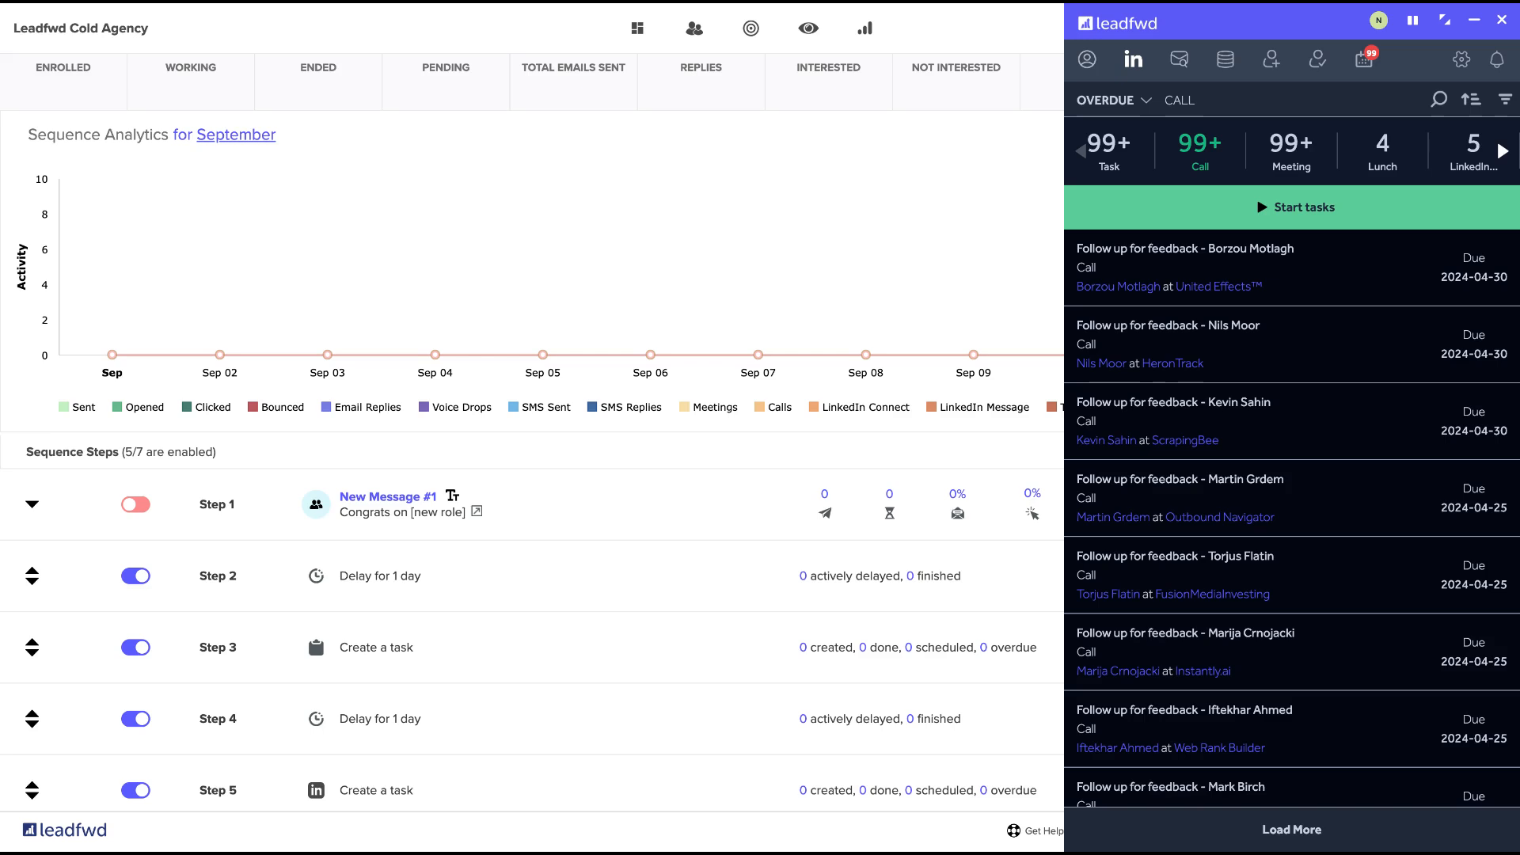
Open the first overdue follow-up call task and start it to bring up the task outcome form.
{"action": "mouse_move", "coordinate": [1424, 273]}
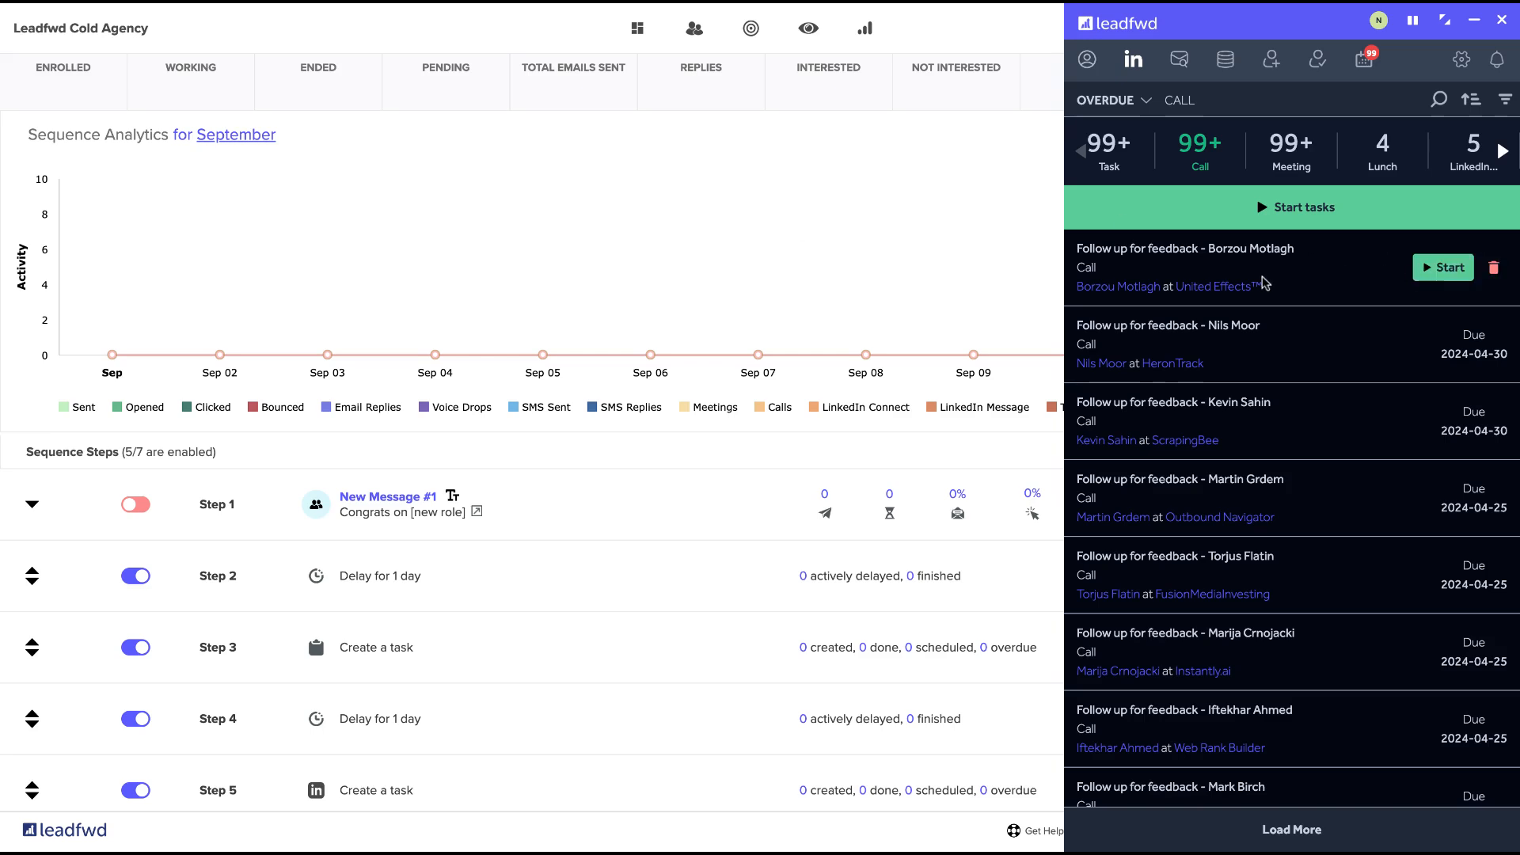
{"action": "left_click", "coordinate": [1444, 274]}
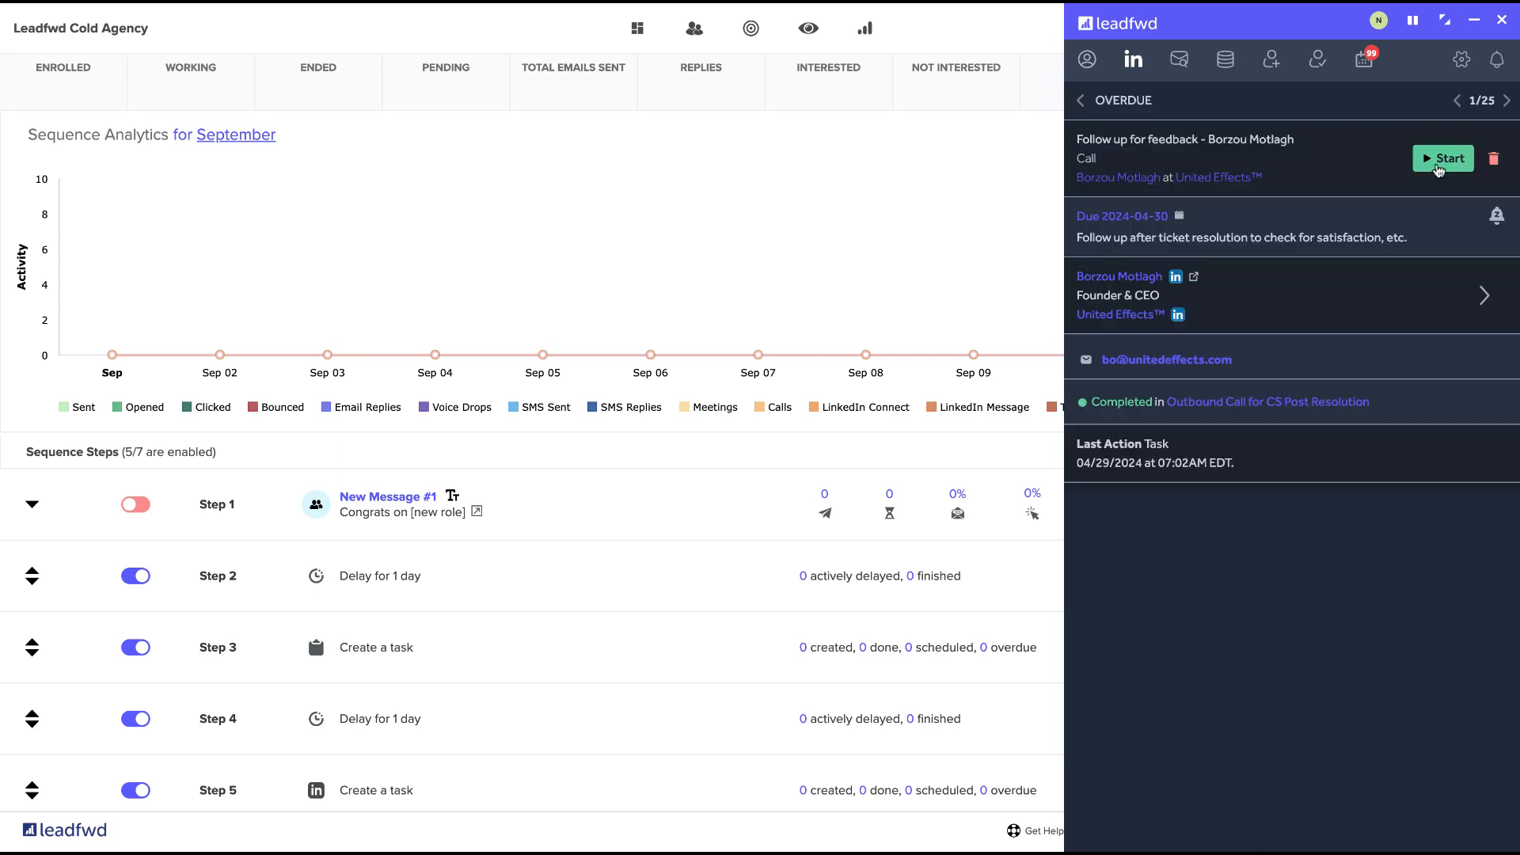
{"action": "left_click", "coordinate": [1443, 161]}
Turn on the schedule follow-up option in the outcome form and examine the follow-up, sequence enrollment and tag fields.
{"action": "scroll", "coordinate": [1331, 419], "scroll_direction": "down", "scroll_amount": 4}
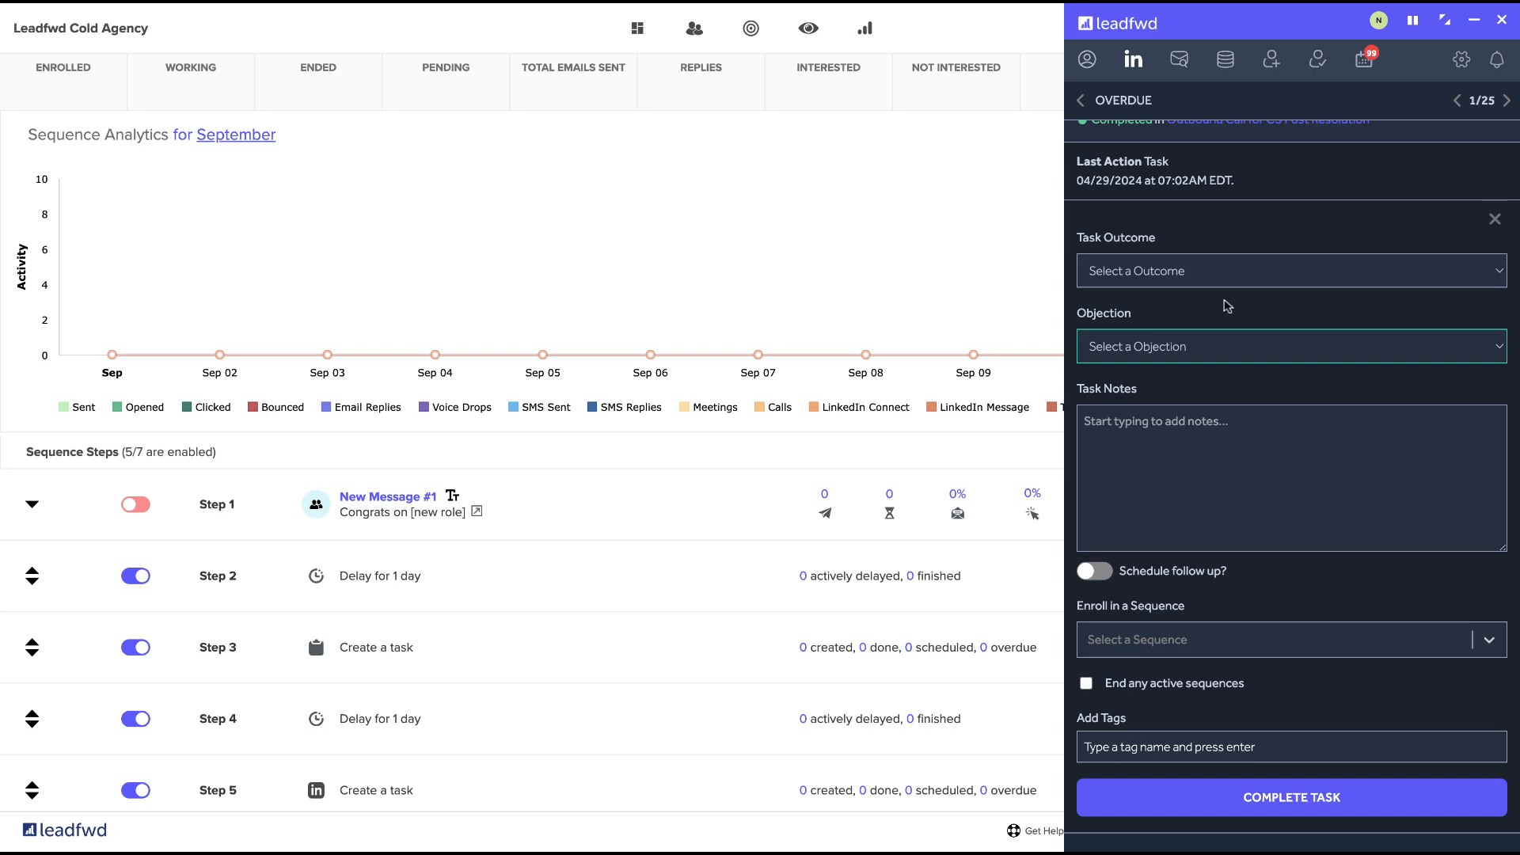
{"action": "scroll", "coordinate": [1164, 435], "scroll_direction": "down", "scroll_amount": 2}
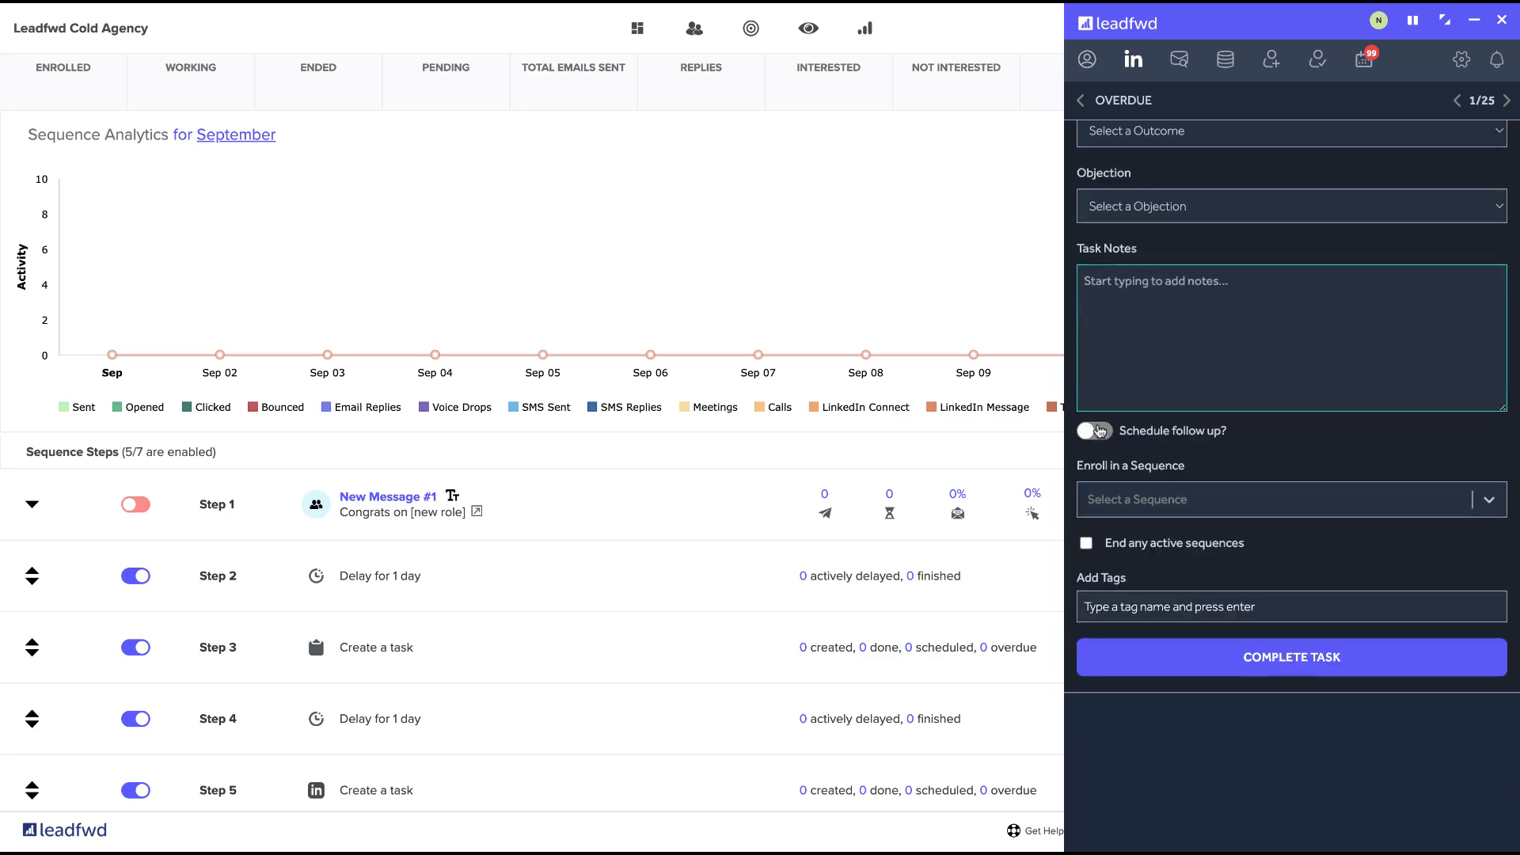
{"action": "left_click", "coordinate": [1099, 430]}
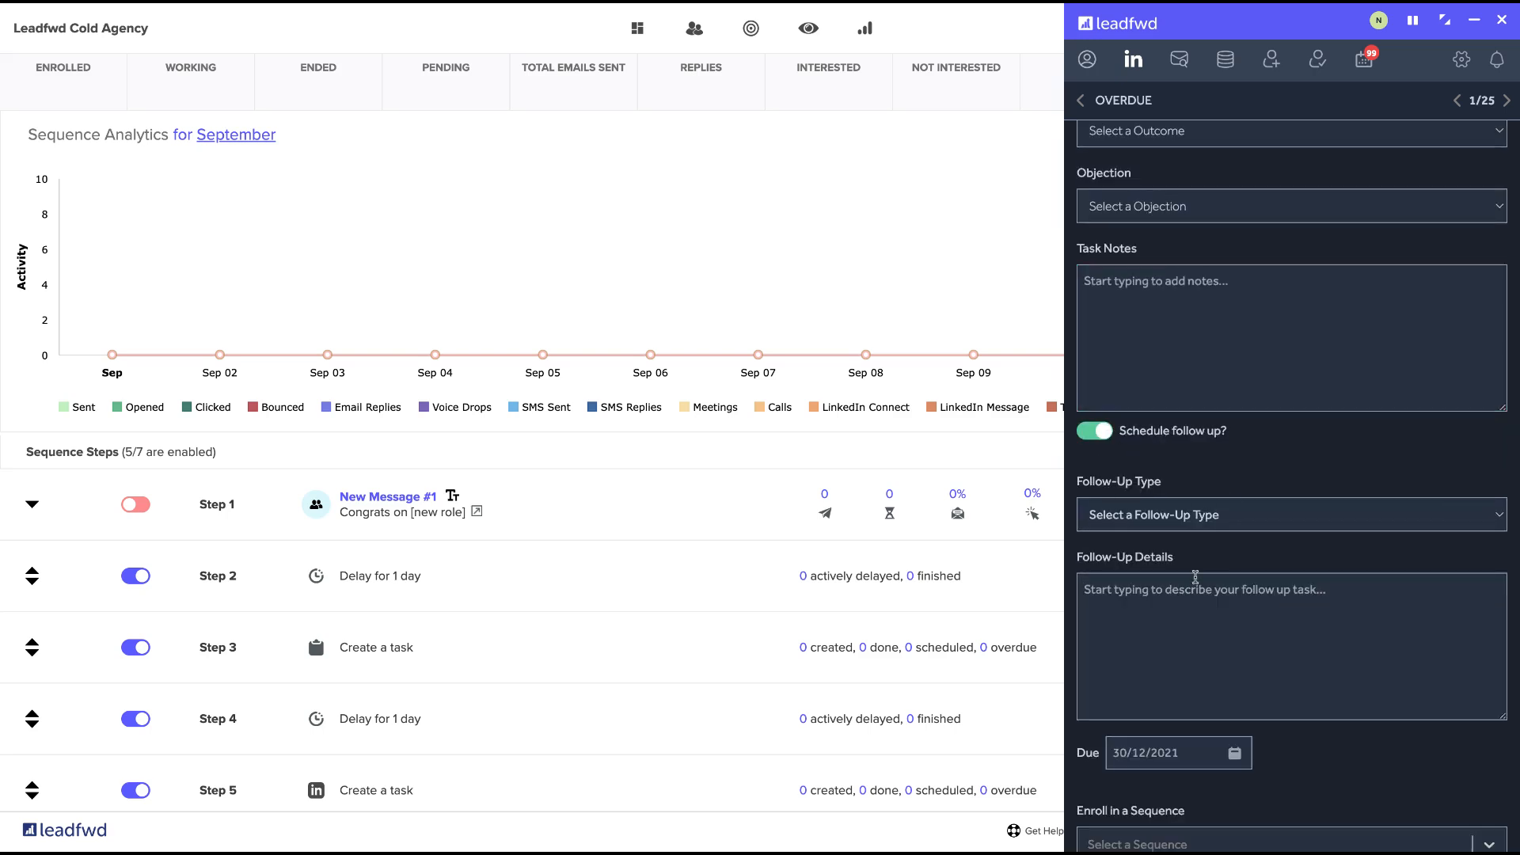
{"action": "scroll", "coordinate": [1285, 431], "scroll_direction": "down", "scroll_amount": 2}
{"action": "scroll", "coordinate": [1284, 432], "scroll_direction": "down", "scroll_amount": 4}
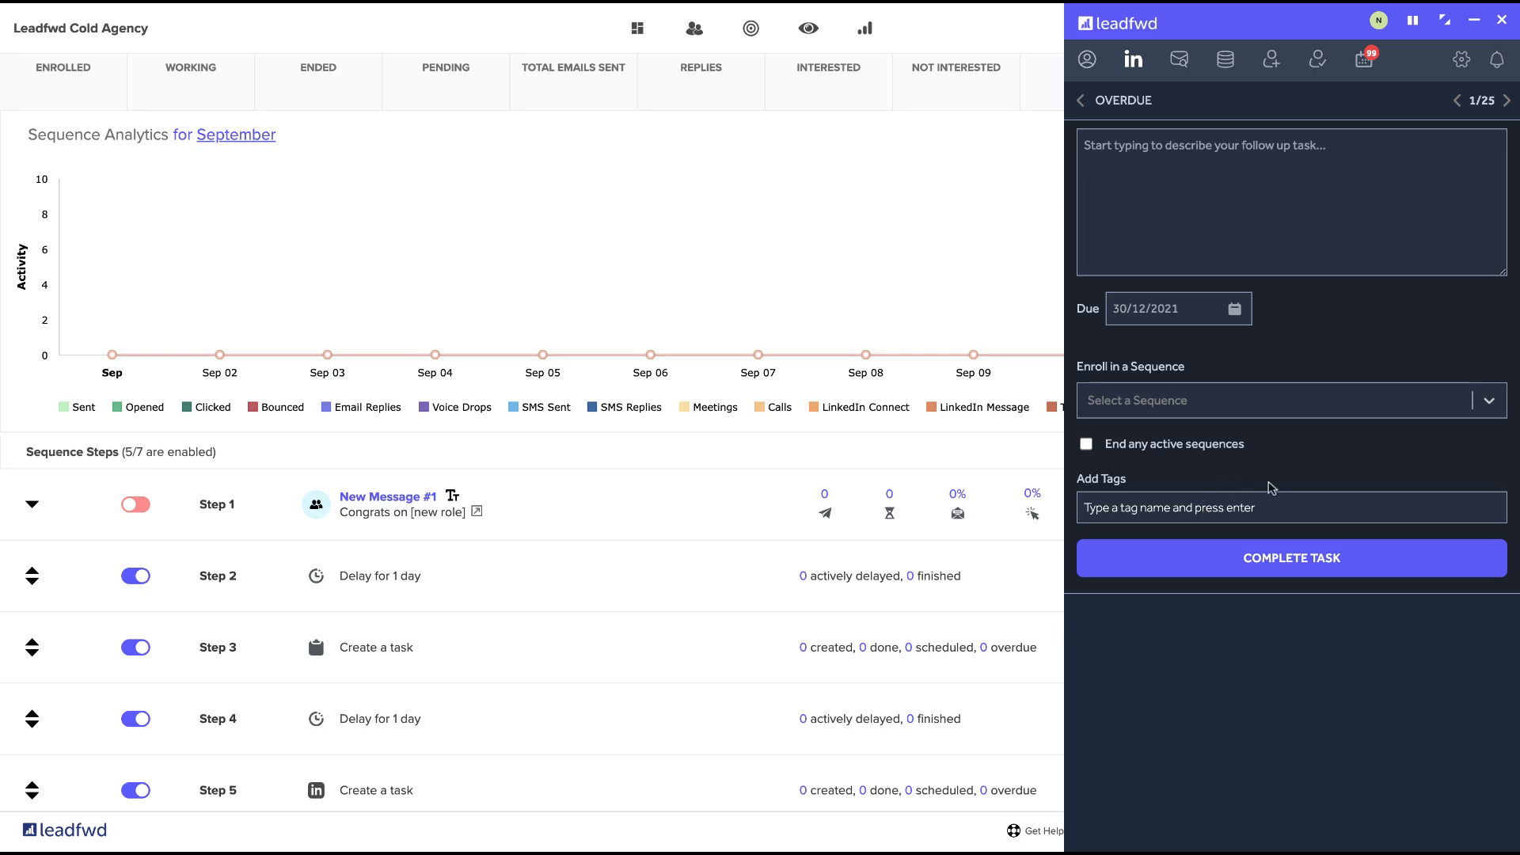
{"action": "scroll", "coordinate": [1269, 486], "scroll_direction": "up", "scroll_amount": 10}
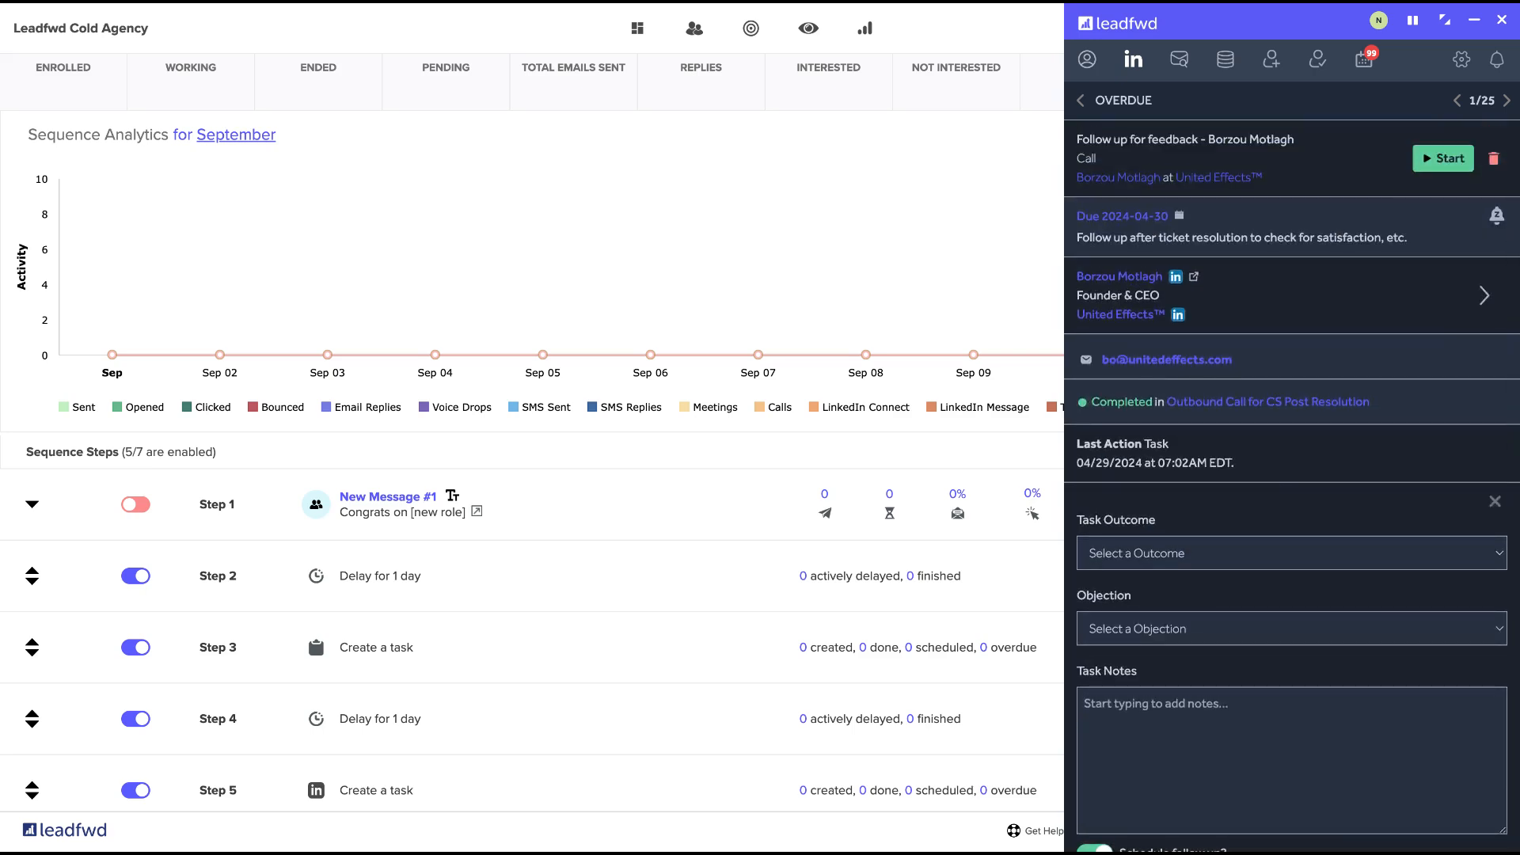
Look over the sequence's activity metrics for replies, calls, meetings and LinkedIn actions.
{"action": "scroll", "coordinate": [863, 475], "scroll_direction": "up", "scroll_amount": 3}
{"action": "scroll", "coordinate": [749, 264], "scroll_direction": "right", "scroll_amount": 5}
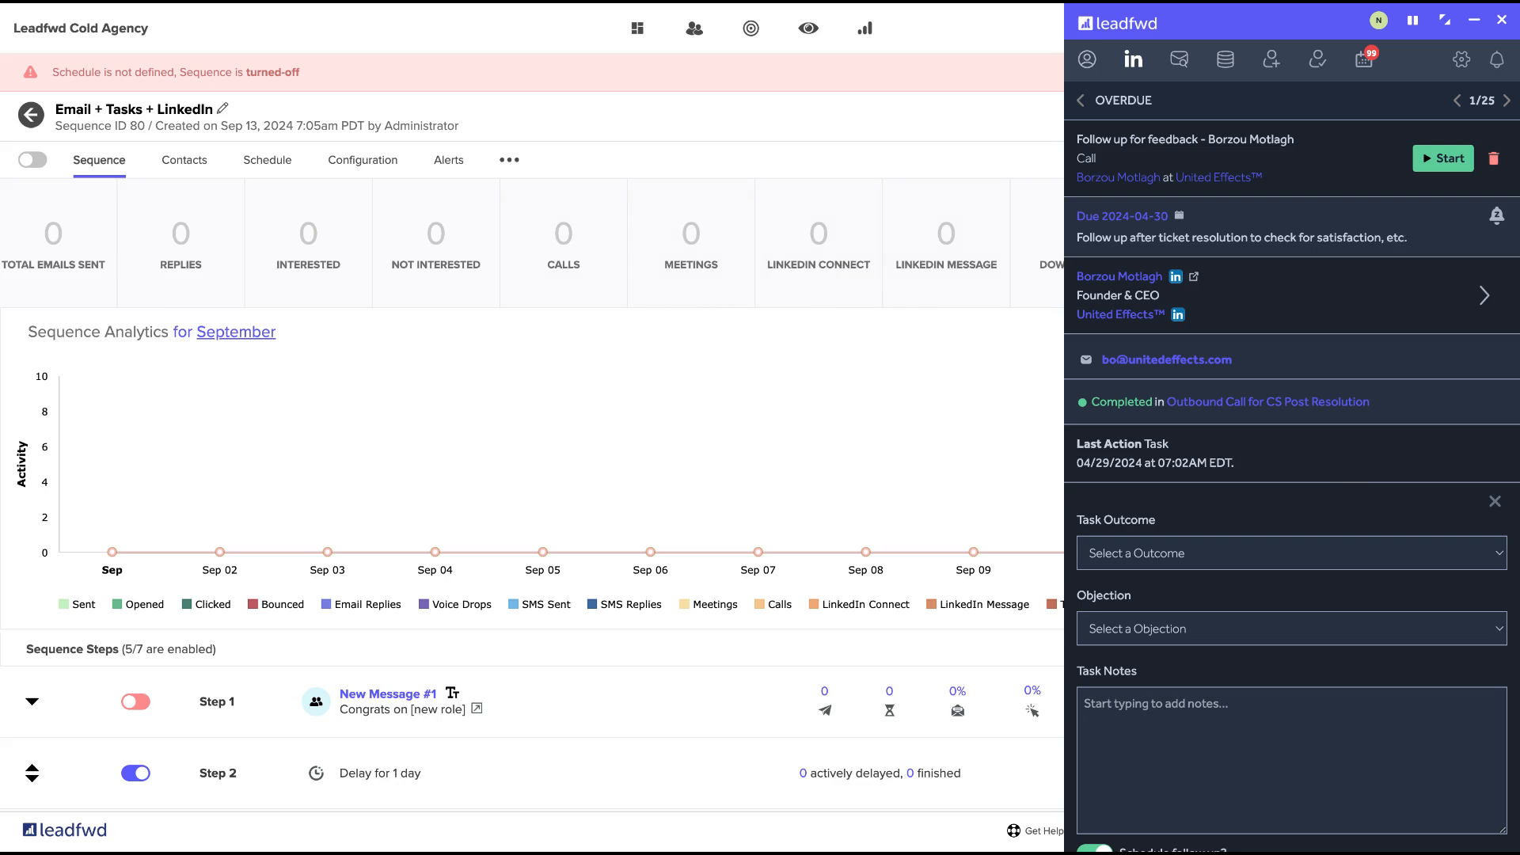
{"action": "scroll", "coordinate": [1311, 325], "scroll_direction": "down", "scroll_amount": 2}
{"action": "scroll", "coordinate": [1311, 326], "scroll_direction": "up", "scroll_amount": 2}
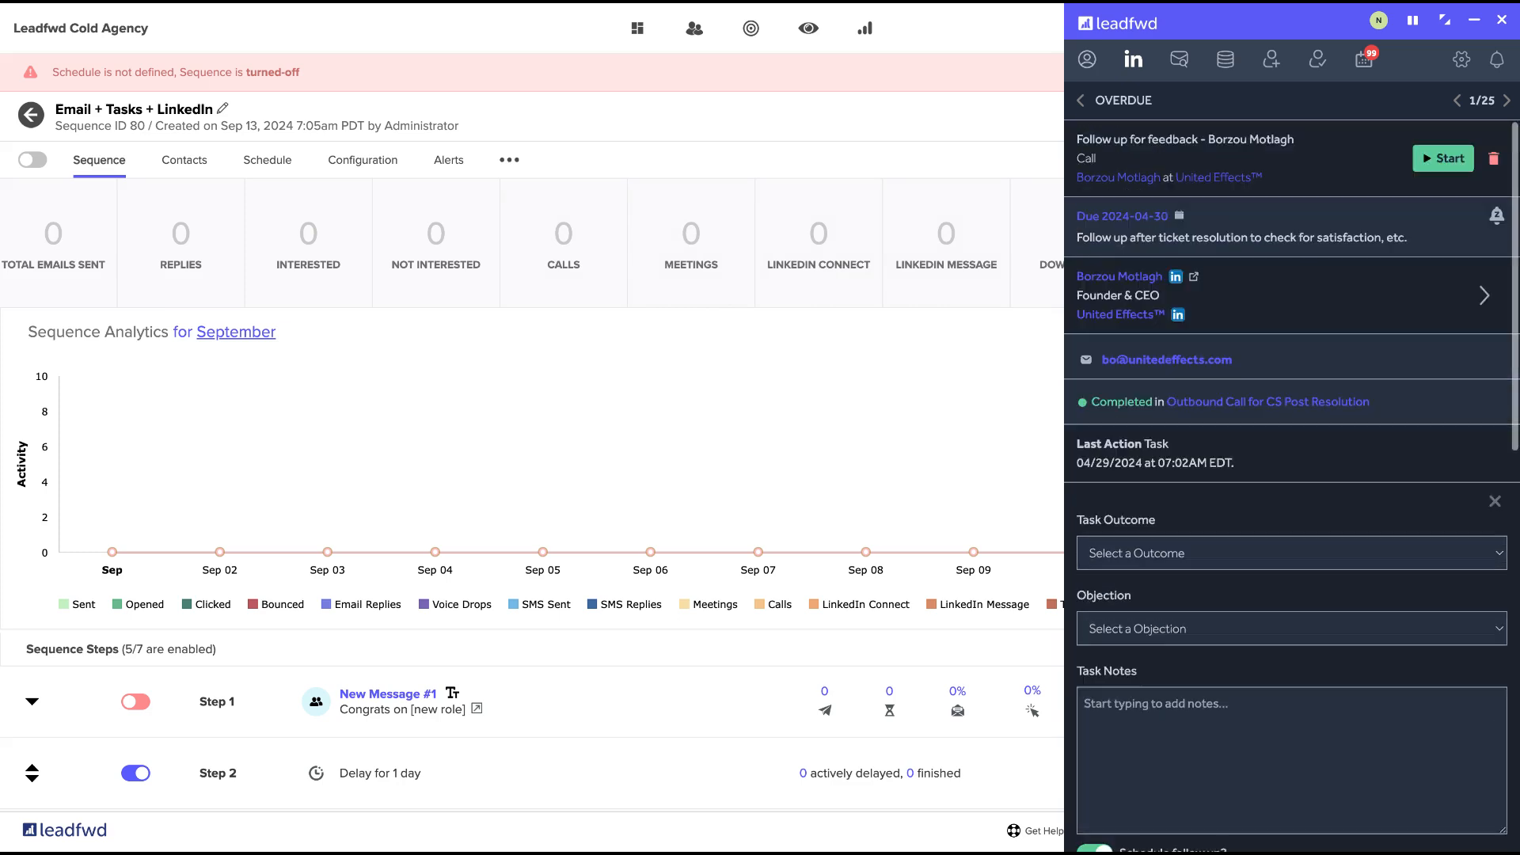
Return to the overdue task list and filter it to LinkedIn Connect tasks.
{"action": "left_click", "coordinate": [1082, 101]}
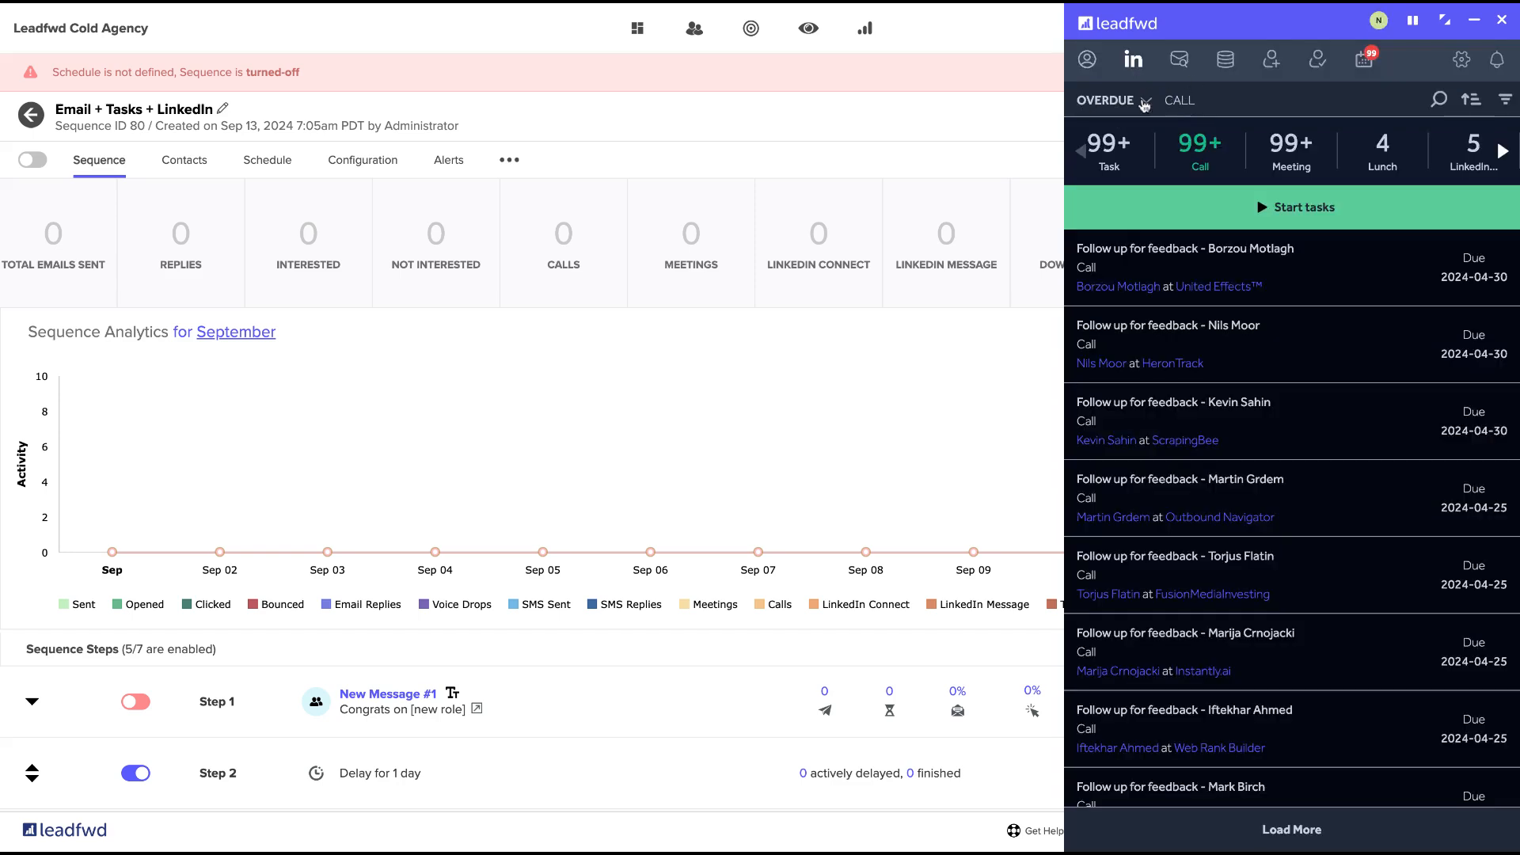
{"action": "left_click", "coordinate": [1496, 153]}
{"action": "left_click", "coordinate": [1499, 151]}
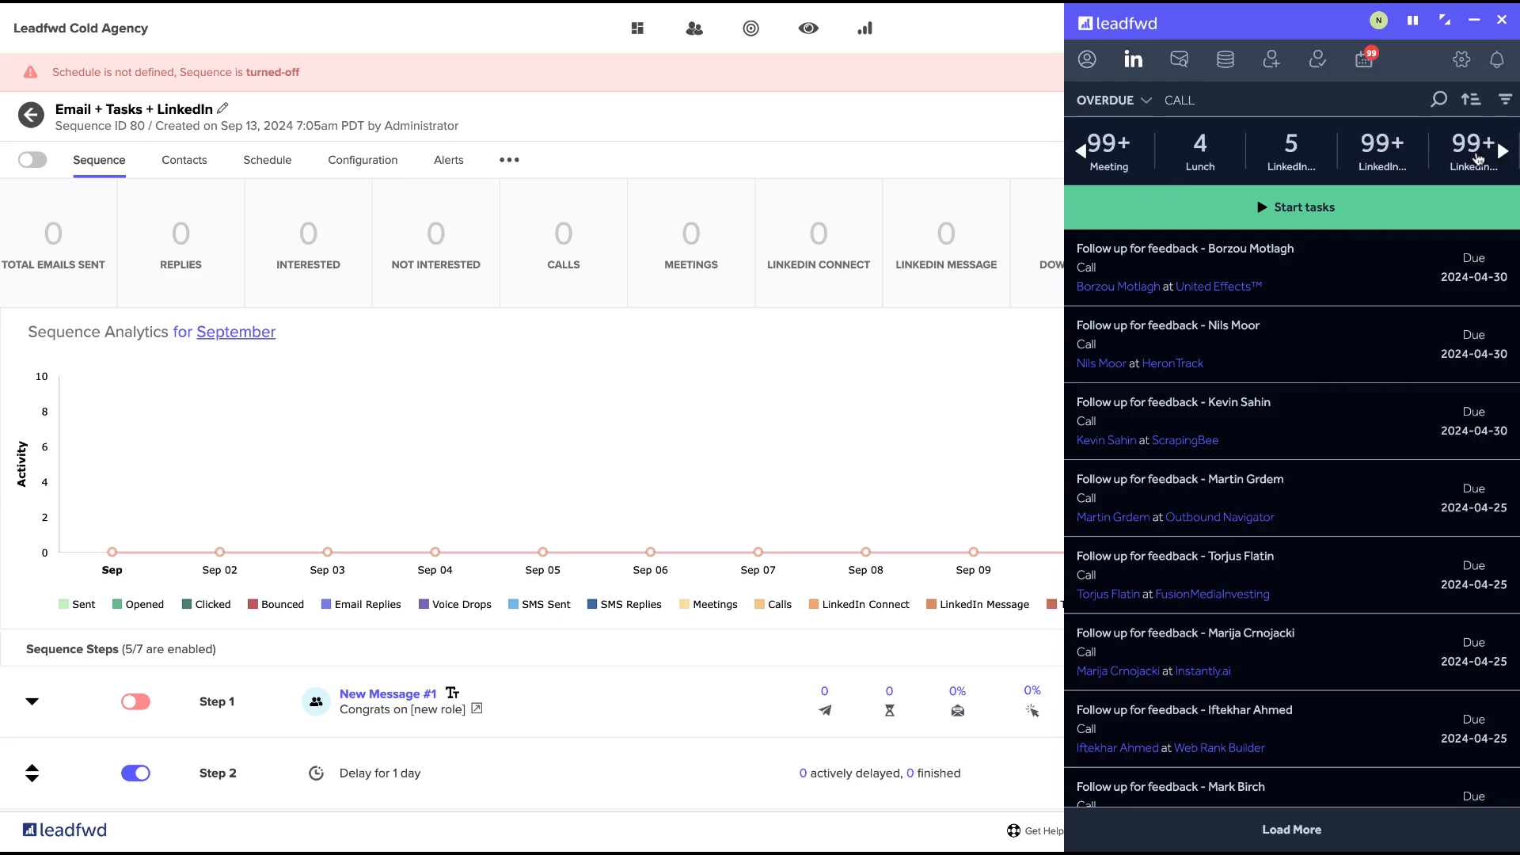
{"action": "left_click", "coordinate": [1383, 147]}
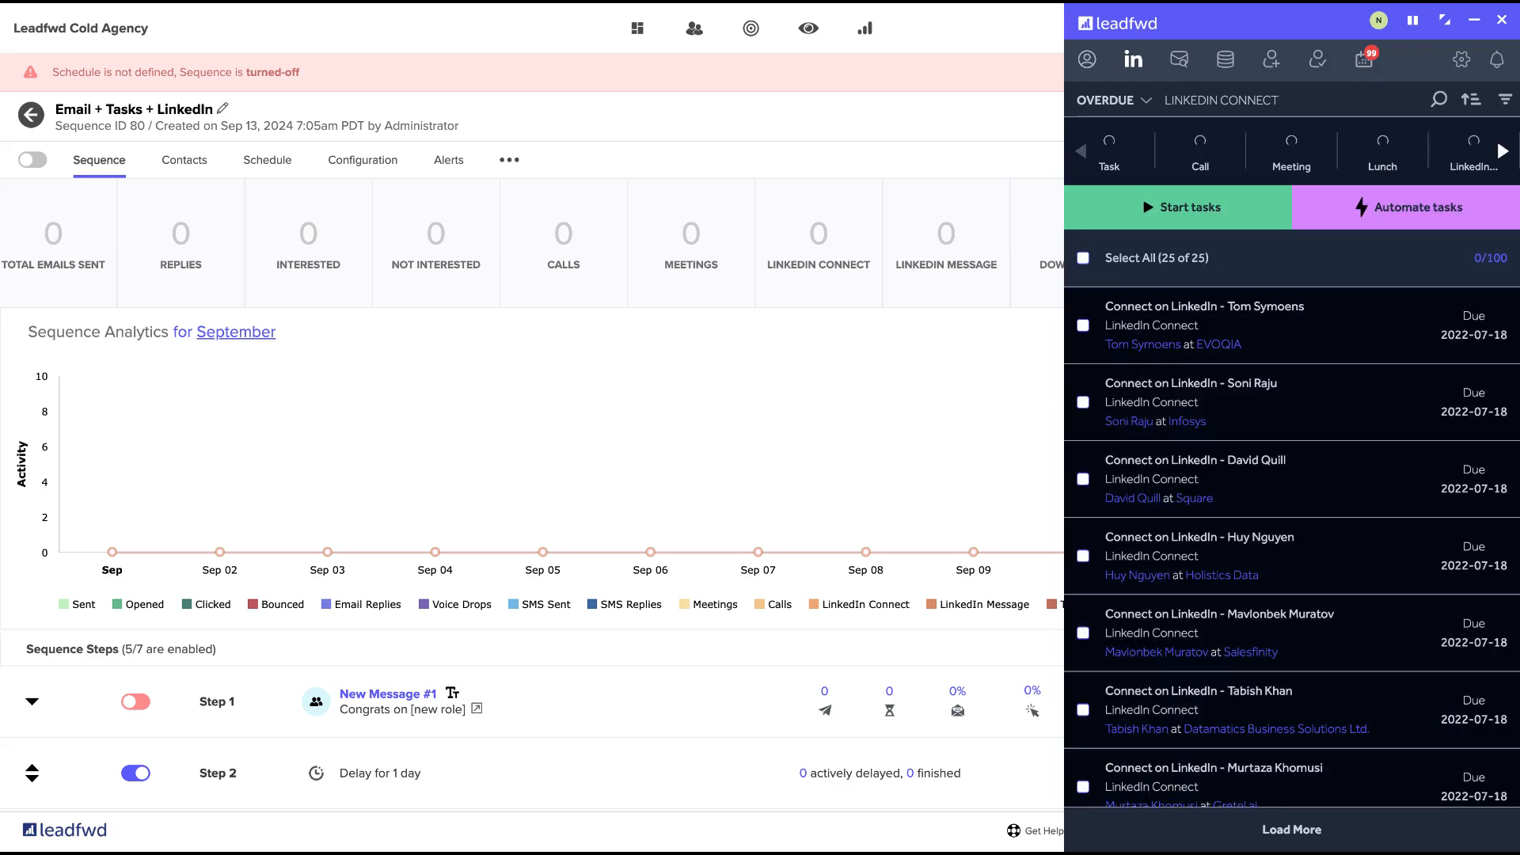
Sort the overdue LinkedIn Connect tasks with the most recent due date first and select all the loaded tasks.
{"action": "mouse_move", "coordinate": [1289, 492]}
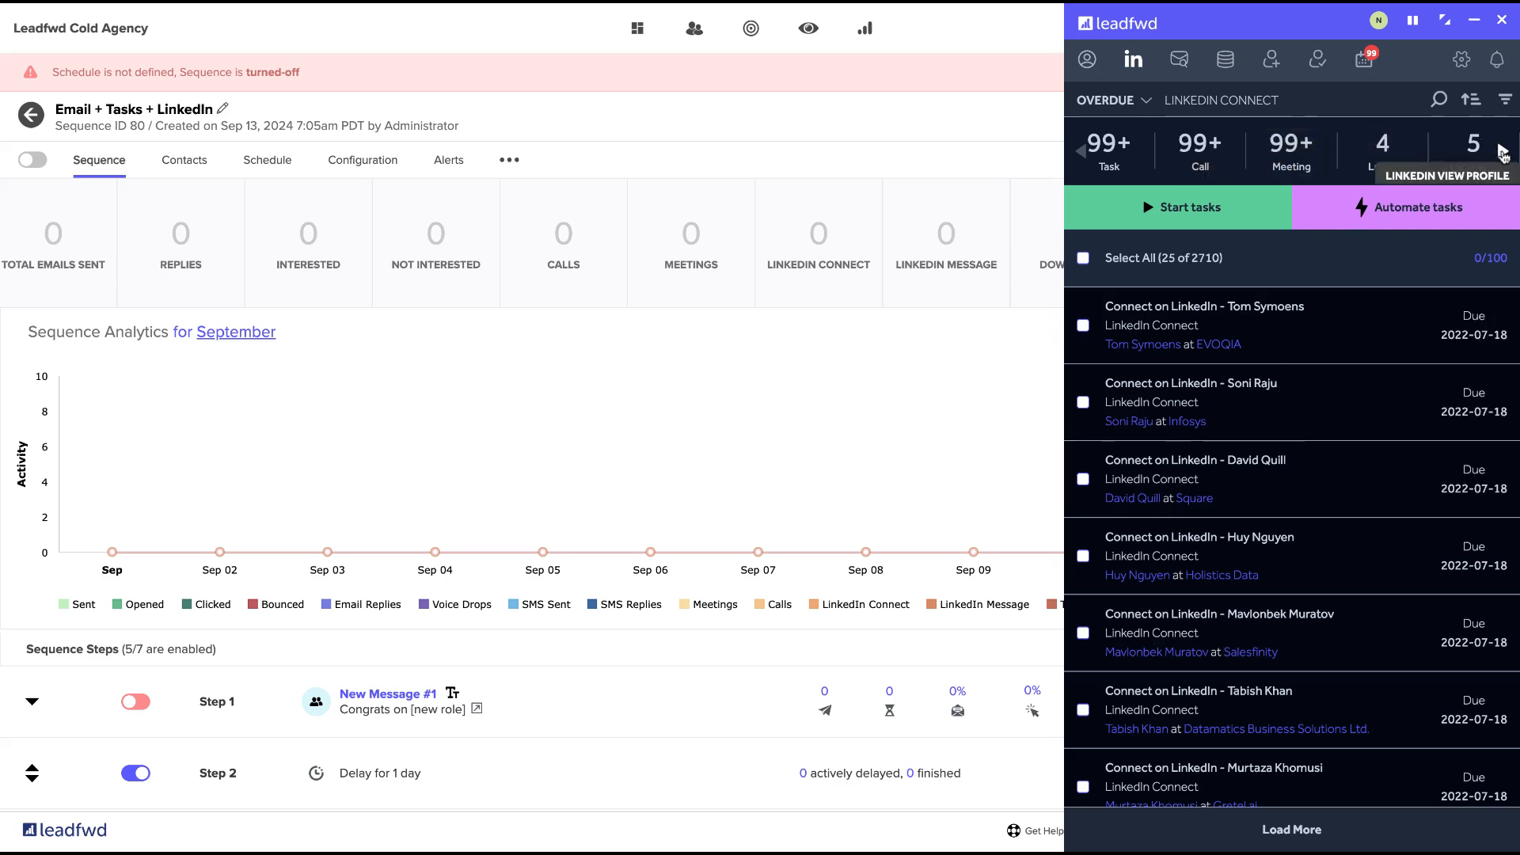
{"action": "left_click", "coordinate": [1471, 101]}
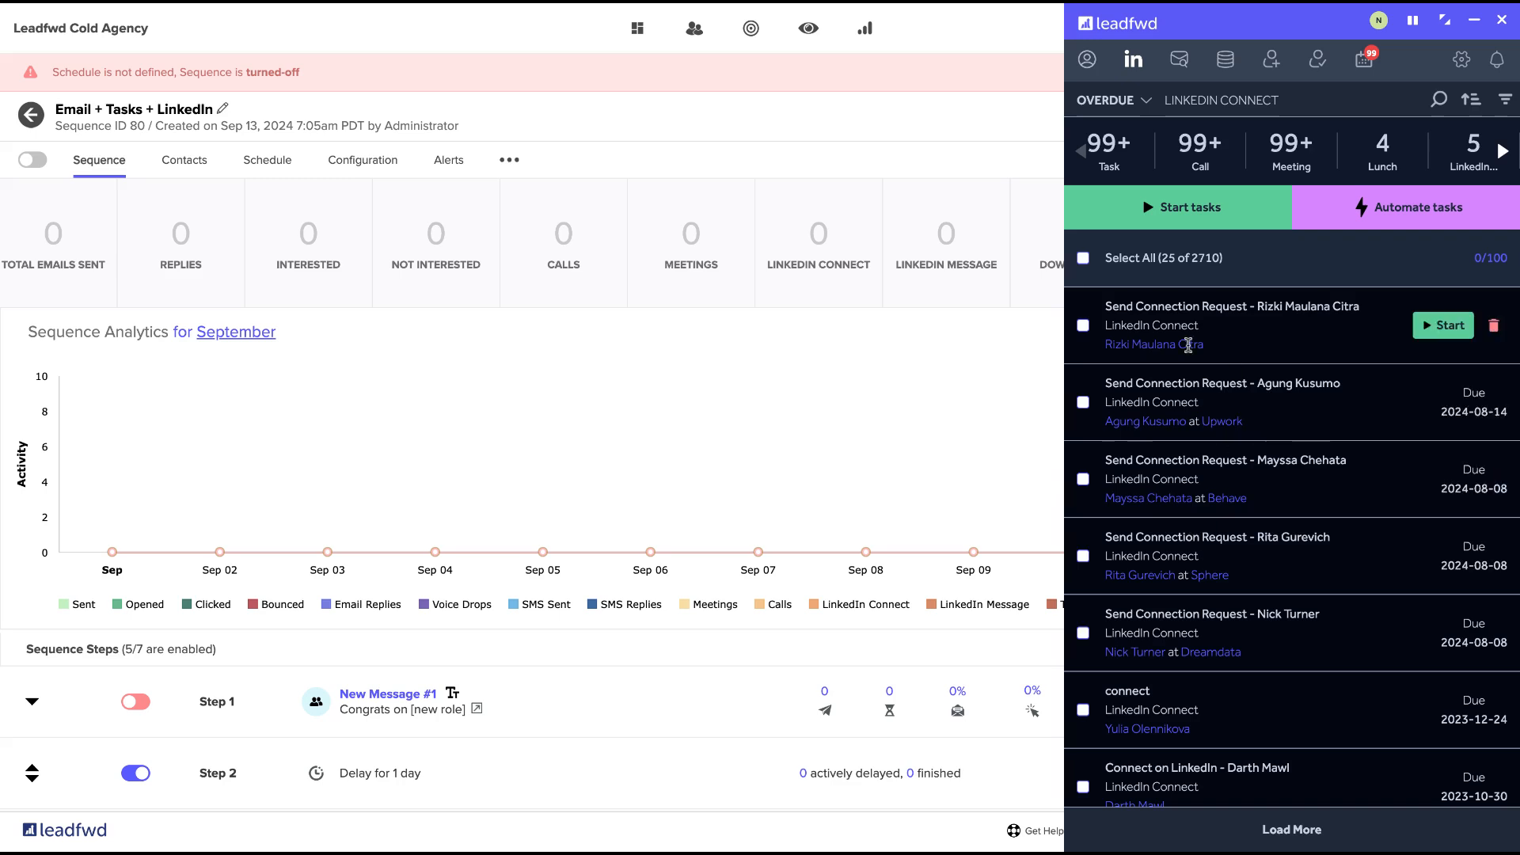
{"action": "left_click", "coordinate": [1083, 257]}
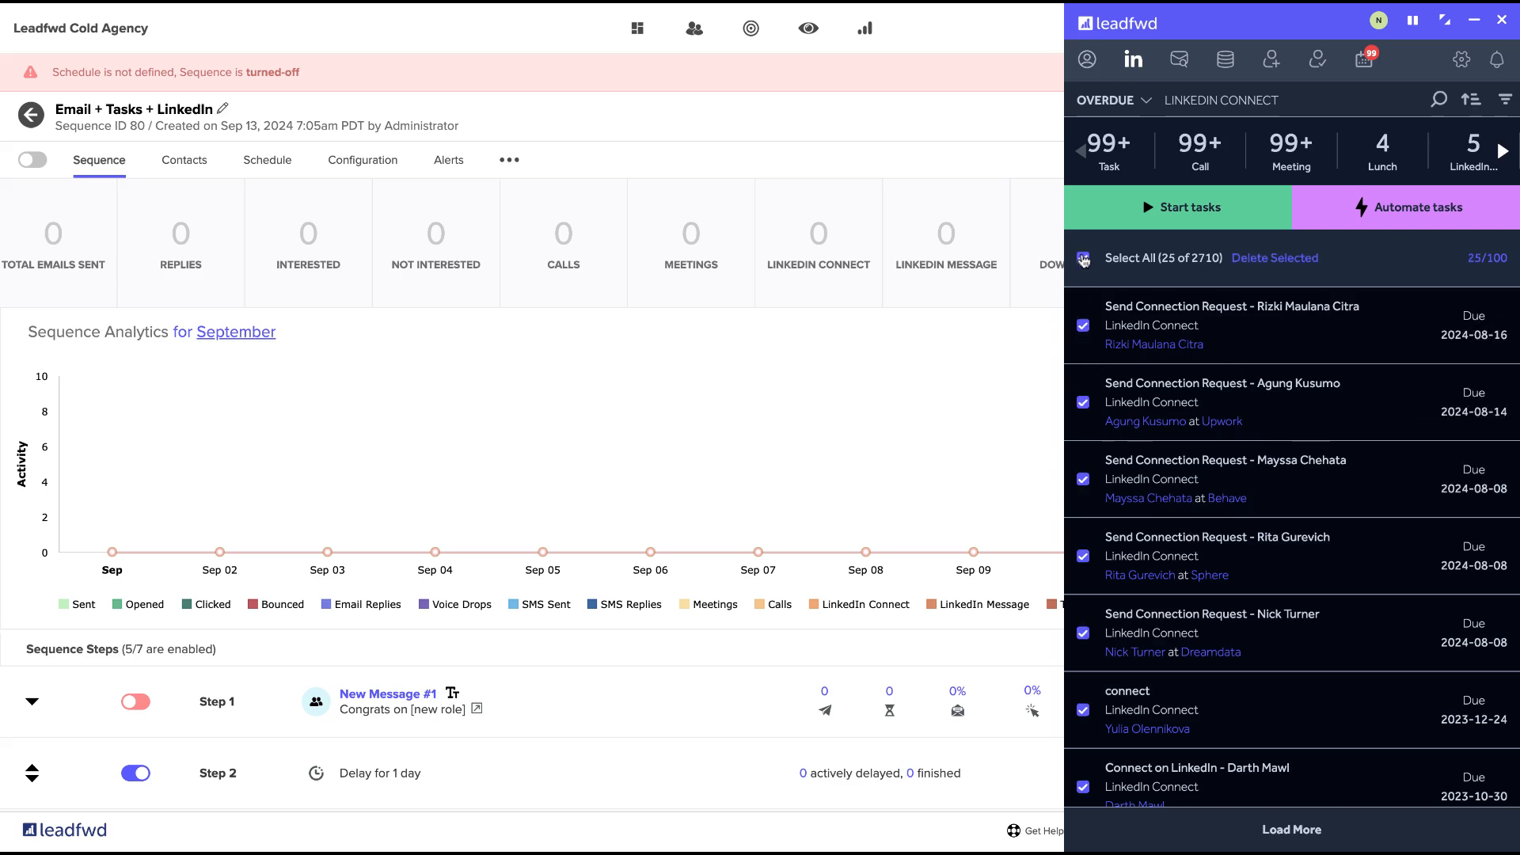
Look through the selected LinkedIn Connect tasks and review the sequence's steps and activity metrics.
{"action": "scroll", "coordinate": [1346, 517], "scroll_direction": "down", "scroll_amount": 5}
{"action": "scroll", "coordinate": [1344, 516], "scroll_direction": "up", "scroll_amount": 5}
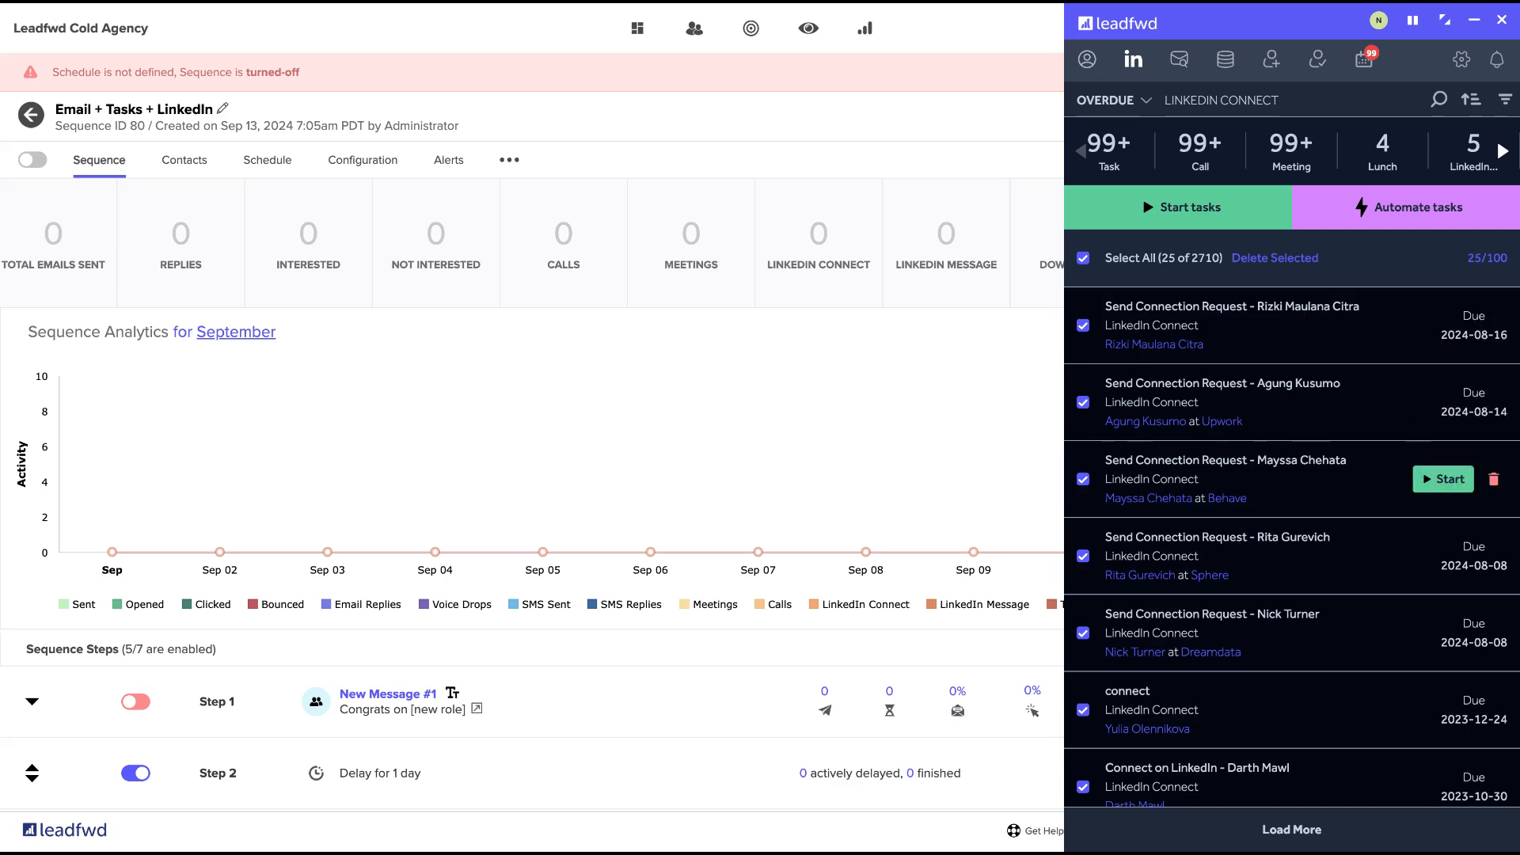
{"action": "scroll", "coordinate": [1292, 459], "scroll_direction": "down", "scroll_amount": 3}
{"action": "scroll", "coordinate": [915, 694], "scroll_direction": "down", "scroll_amount": 3}
{"action": "scroll", "coordinate": [914, 694], "scroll_direction": "down", "scroll_amount": 3}
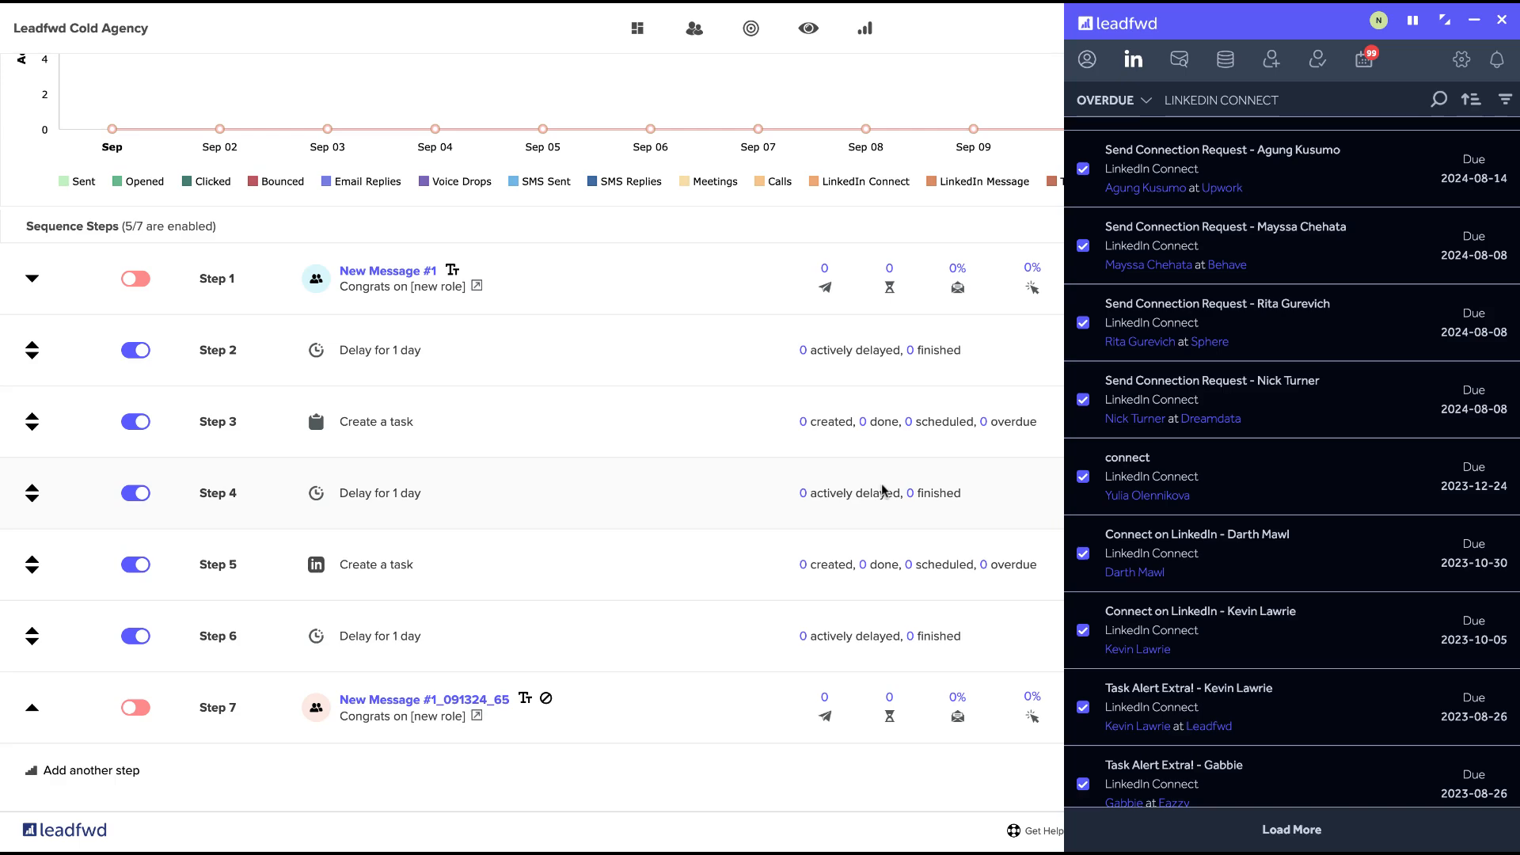
{"action": "scroll", "coordinate": [883, 491], "scroll_direction": "up", "scroll_amount": 6}
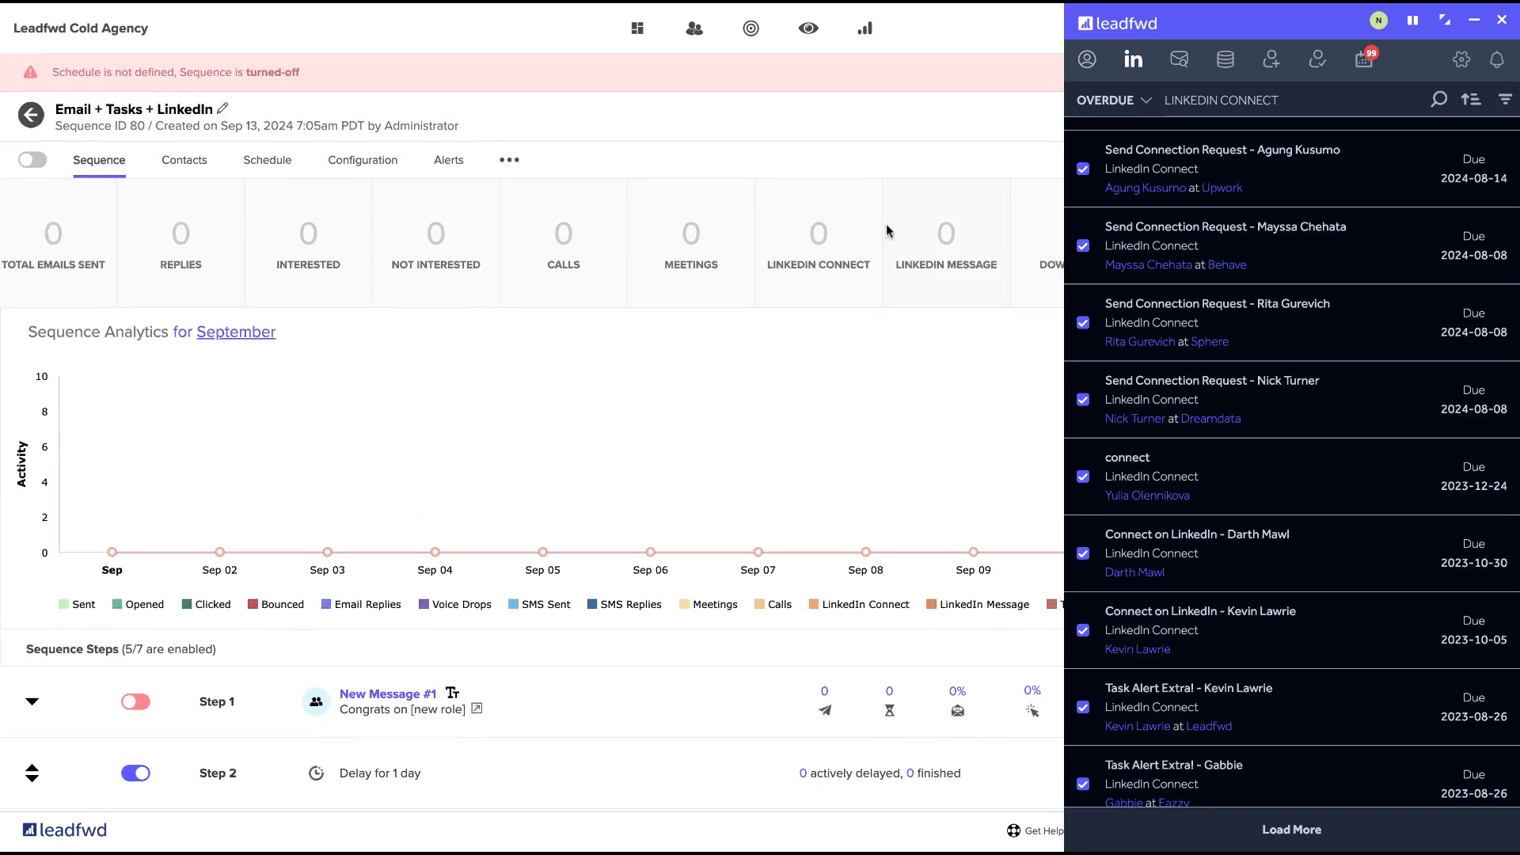
{"action": "scroll", "coordinate": [1209, 379], "scroll_direction": "up", "scroll_amount": 3}
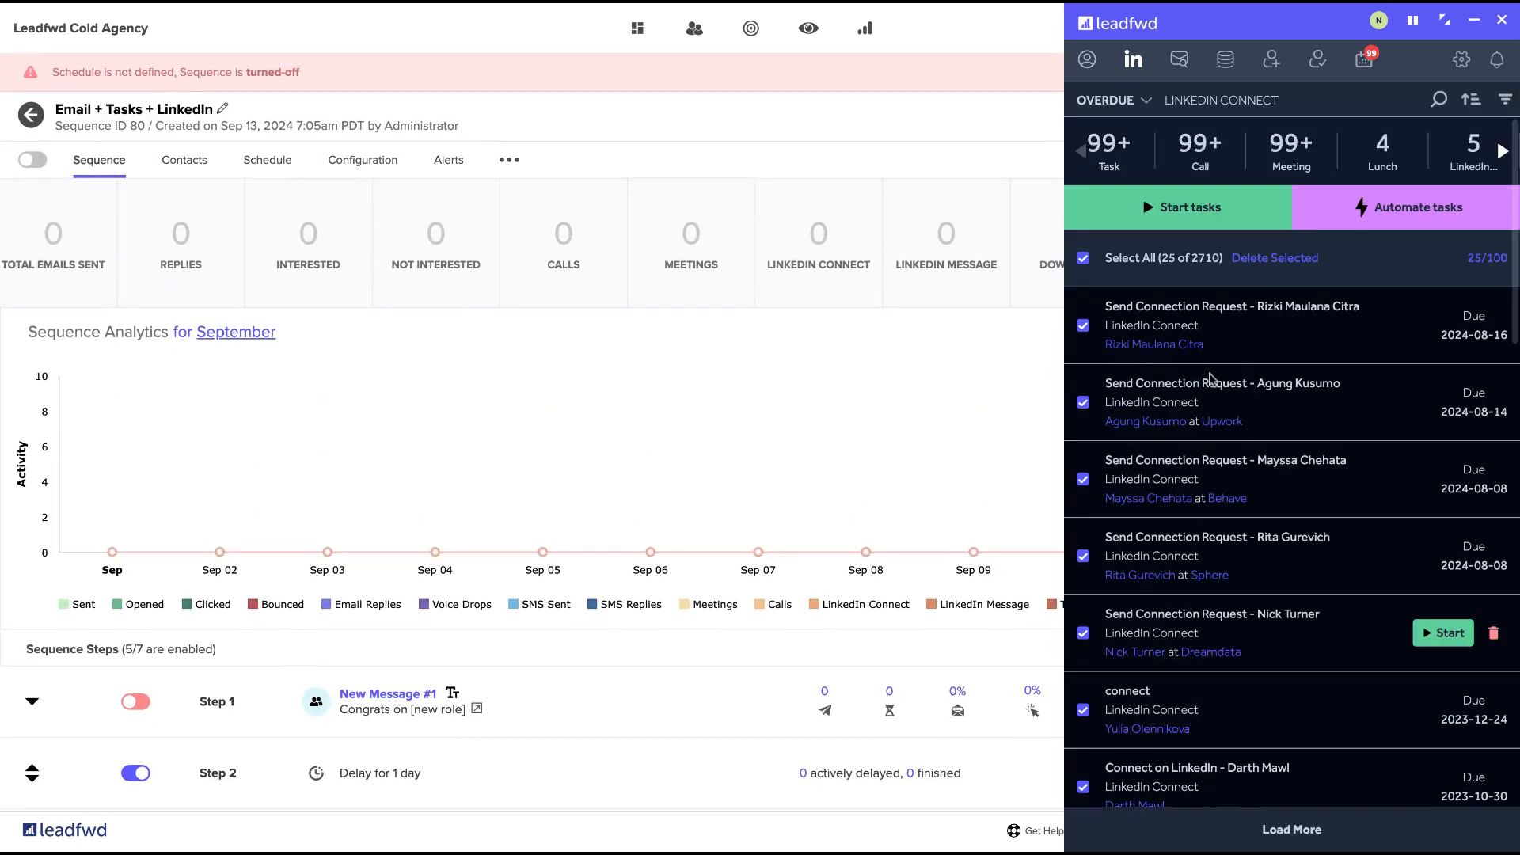